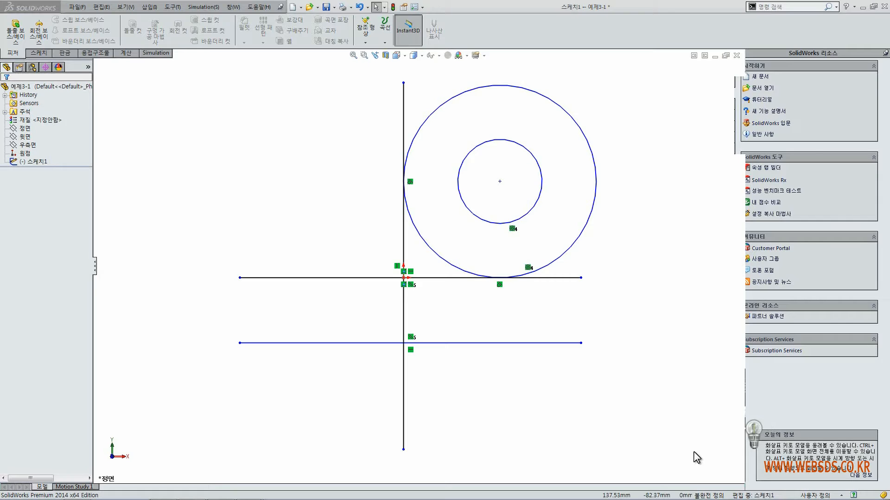
Inspect the existing relations at the origin and on the horizontal line through it, including its end point.
{"action": "left_click", "coordinate": [404, 272]}
{"action": "left_click", "coordinate": [403, 271]}
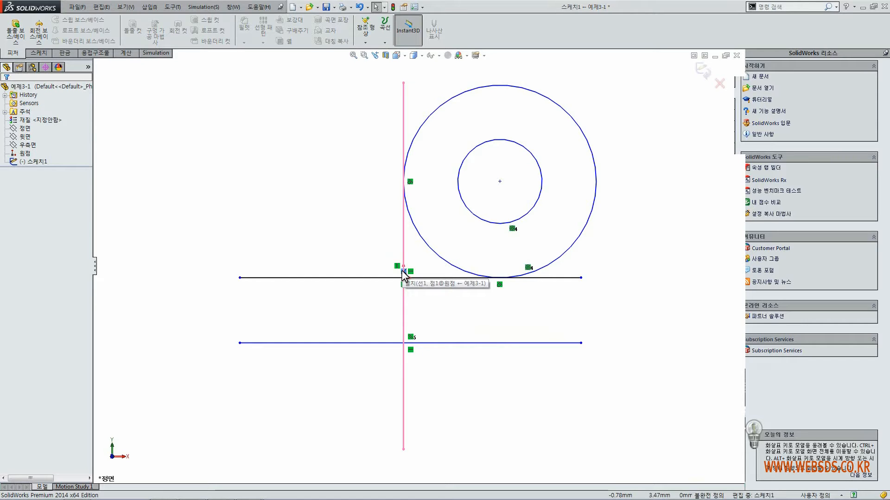
{"action": "left_click", "coordinate": [418, 288]}
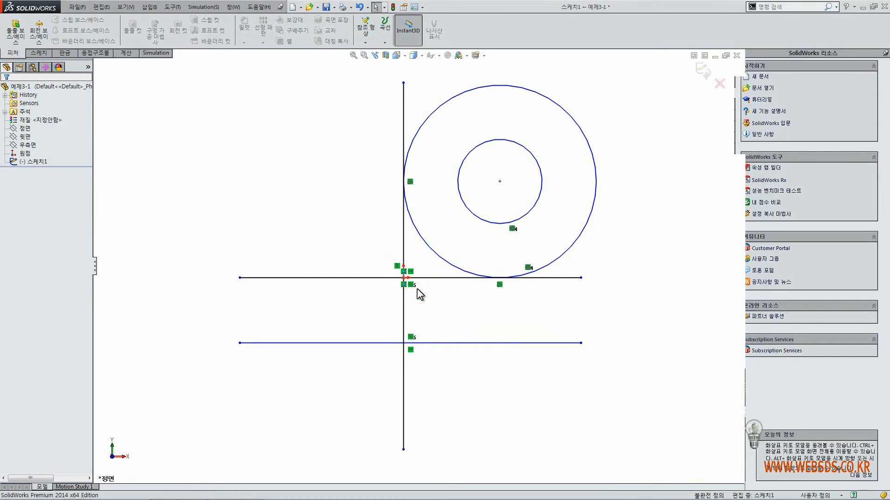
{"action": "left_click", "coordinate": [423, 278]}
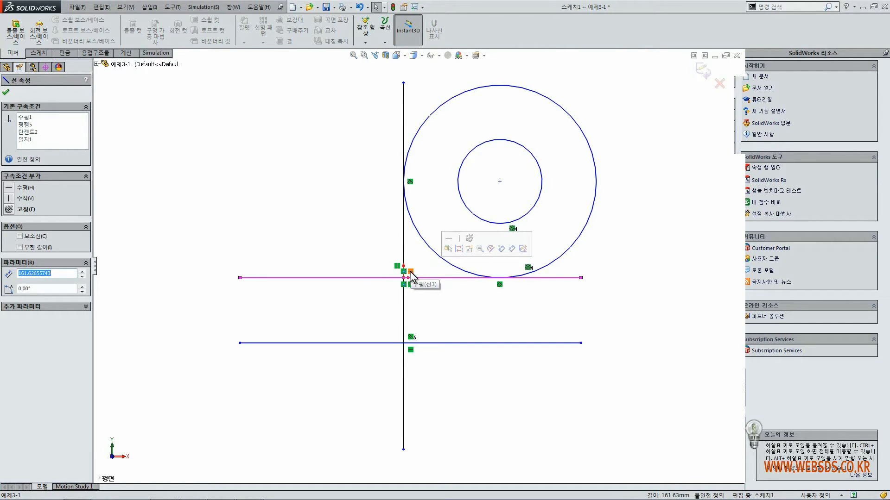
{"action": "left_click", "coordinate": [580, 278]}
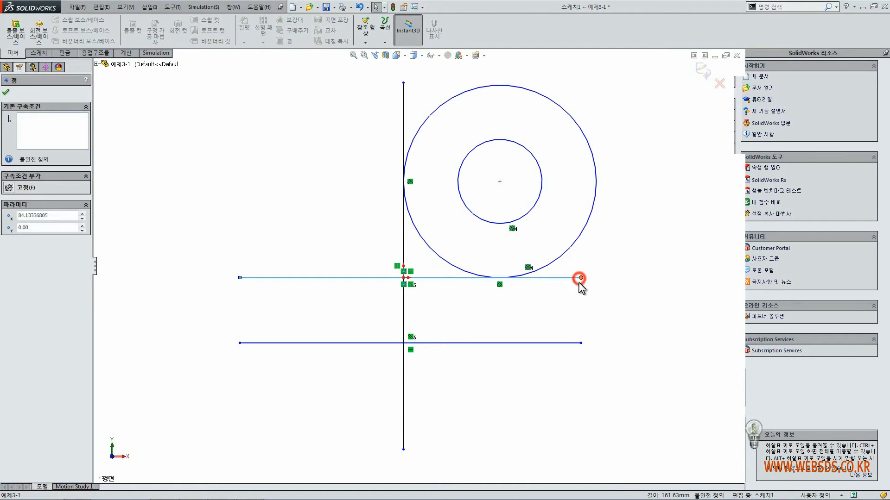
{"action": "left_click_drag", "start_coordinate": [579, 284], "coordinate": [585, 304]}
{"action": "left_click", "coordinate": [539, 312]}
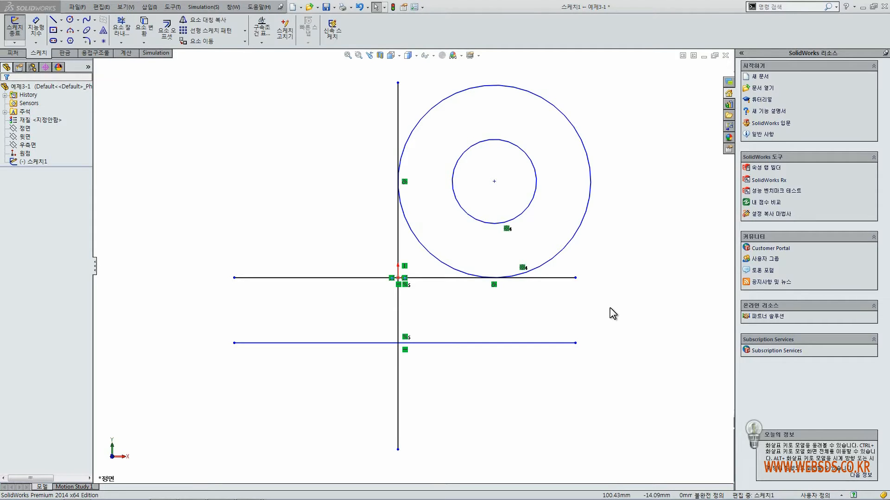
Sketch a free-standing vertical line in the empty area to the right of the two concentric circles.
{"action": "left_click", "coordinate": [612, 318]}
{"action": "scroll", "coordinate": [638, 337], "scroll_direction": "up", "scroll_amount": 4}
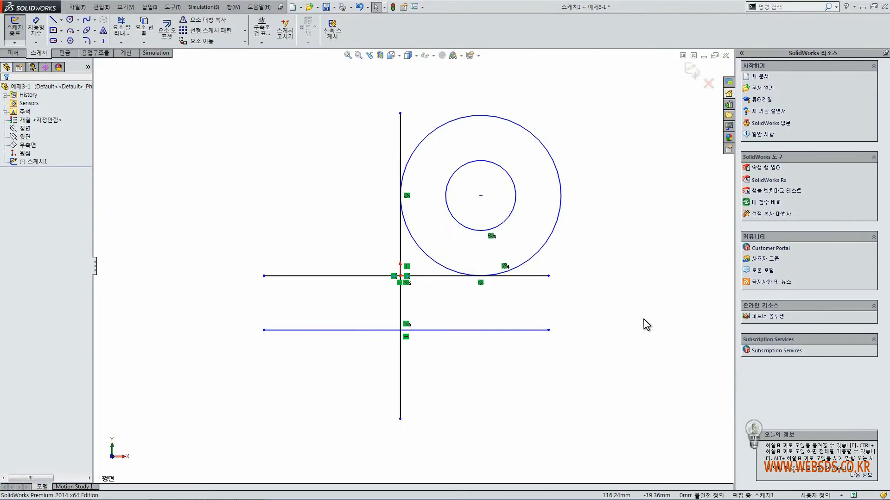
{"action": "scroll", "coordinate": [617, 234], "scroll_direction": "down", "scroll_amount": 3}
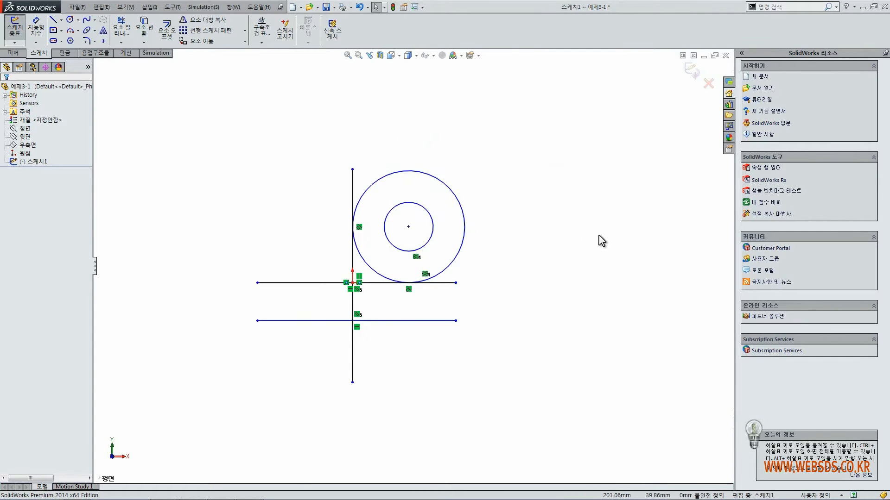
{"action": "scroll", "coordinate": [421, 373], "scroll_direction": "up", "scroll_amount": 3}
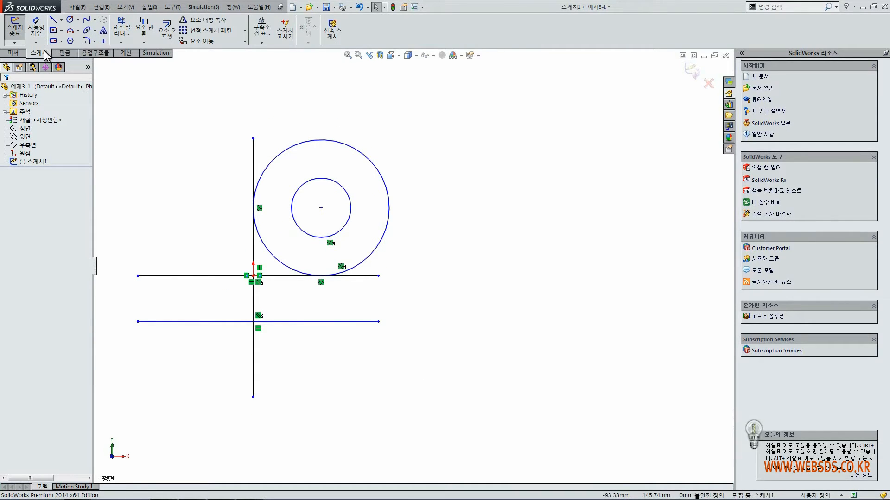
{"action": "left_click", "coordinate": [54, 23]}
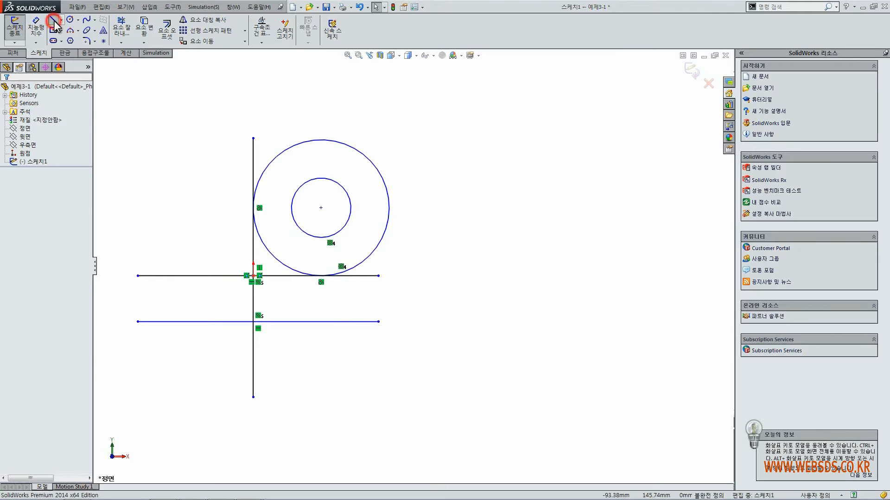
{"action": "left_click", "coordinate": [531, 137]}
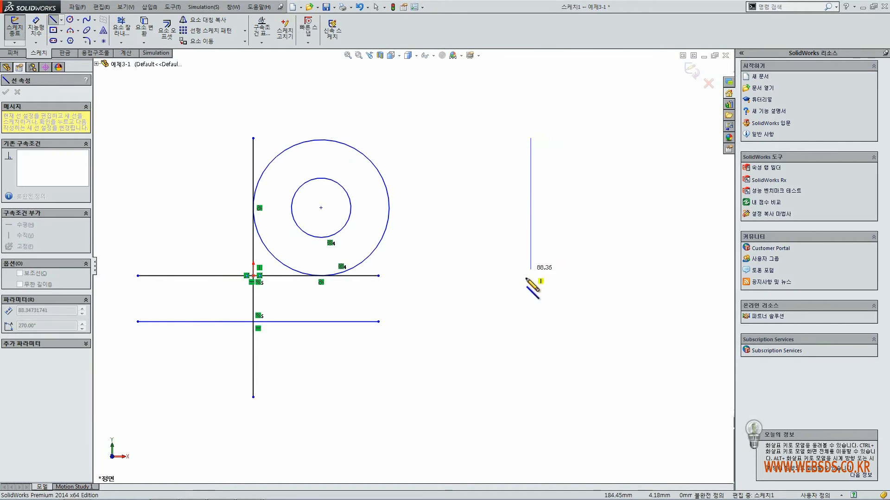
{"action": "left_click", "coordinate": [530, 386]}
{"action": "key", "text": "Escape"}
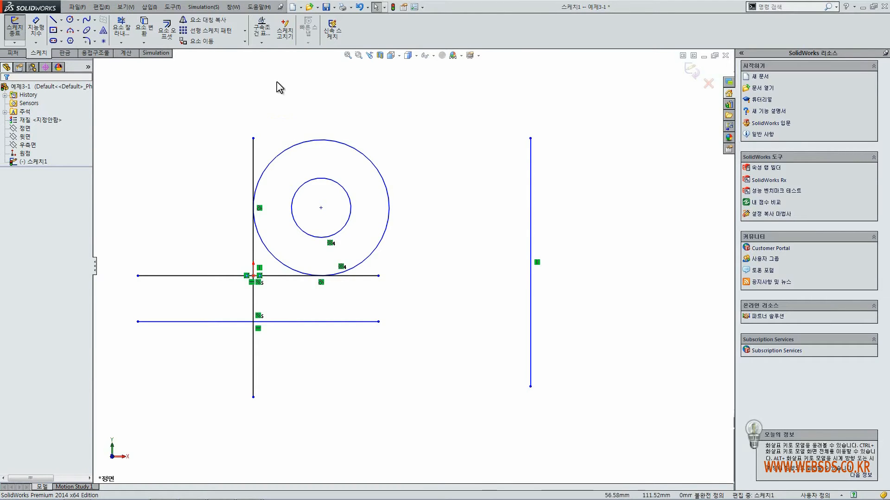
Sketch a horizontal line about 163 mm long crossing the new vertical line near its middle.
{"action": "left_click", "coordinate": [55, 19]}
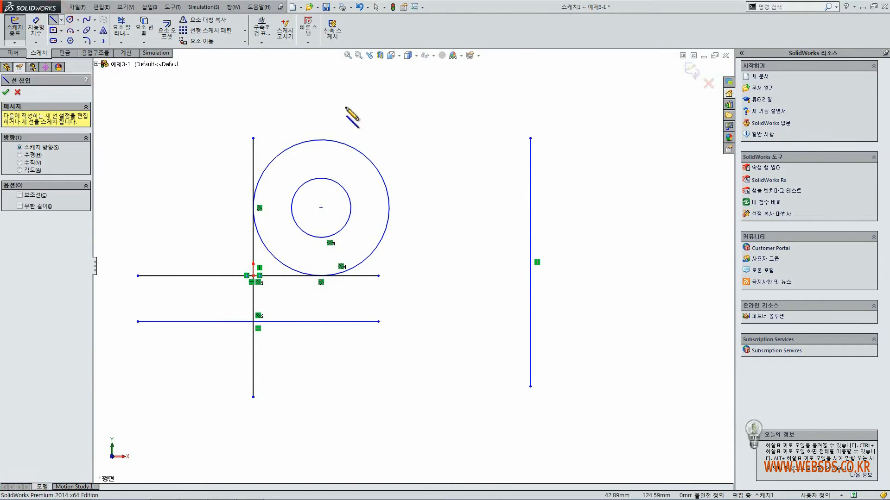
{"action": "left_click", "coordinate": [427, 263]}
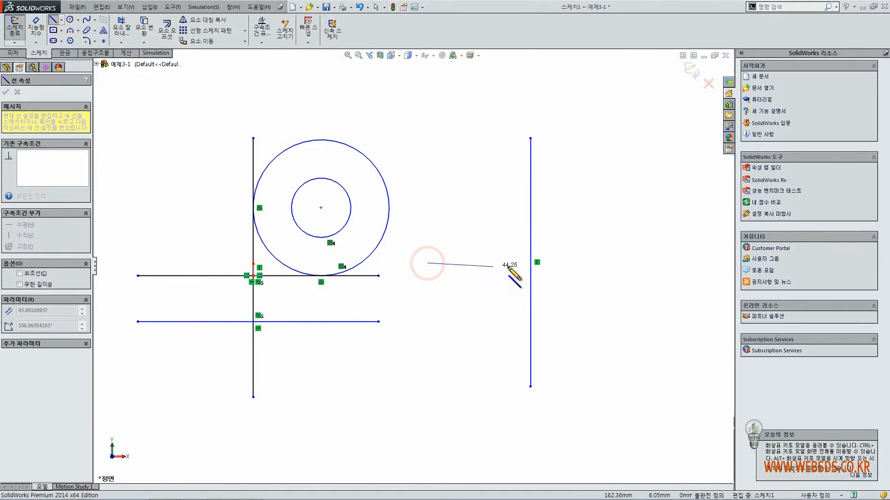
{"action": "left_click", "coordinate": [670, 263]}
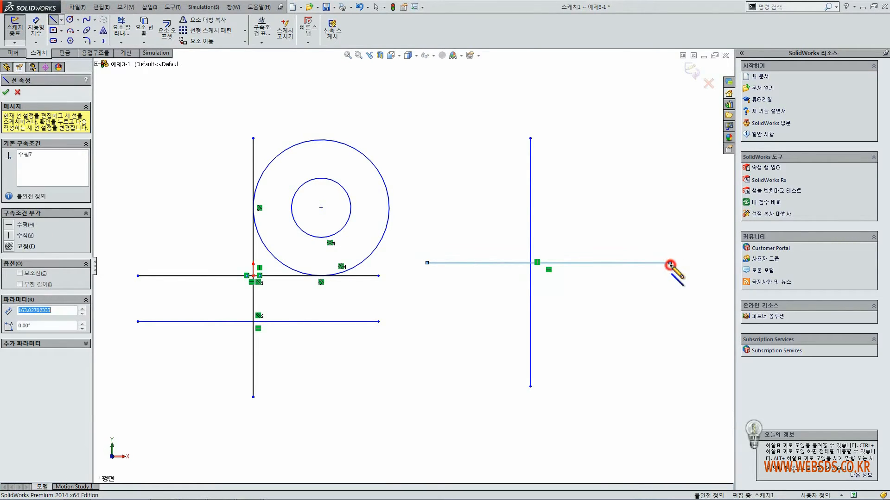
{"action": "key", "text": "Escape"}
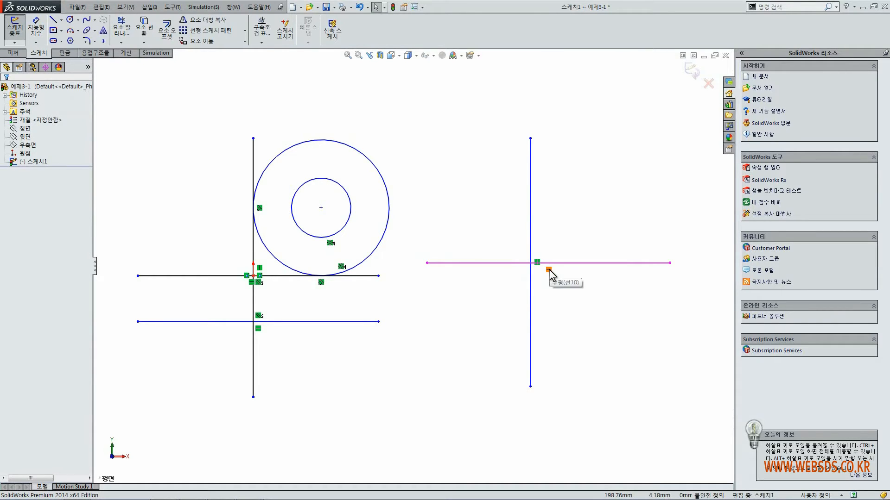
{"action": "left_click", "coordinate": [549, 270]}
{"action": "left_click", "coordinate": [561, 293]}
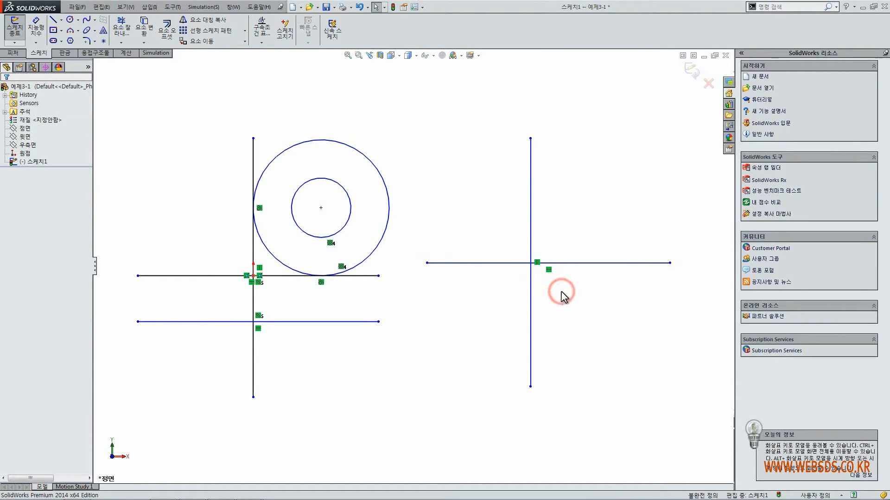
Sketch a slightly sloping line about 164 mm long just below the new horizontal line, crossing the vertical line.
{"action": "left_click", "coordinate": [56, 20]}
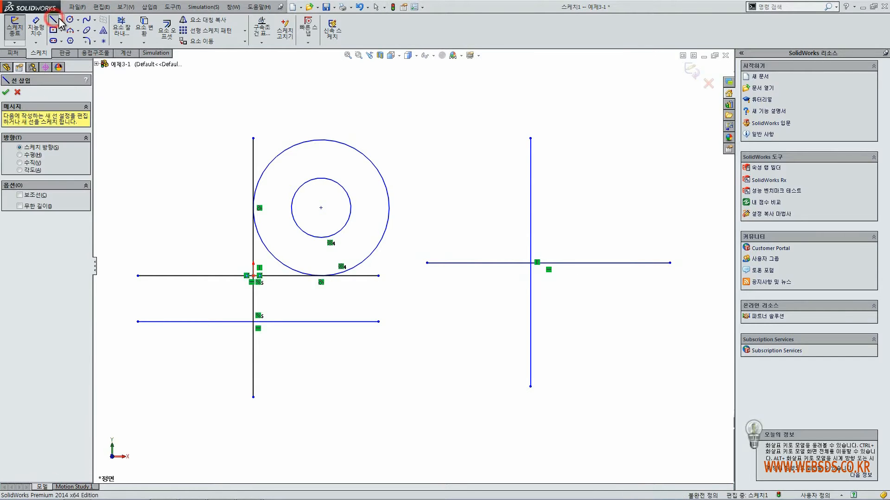
{"action": "left_click", "coordinate": [427, 279]}
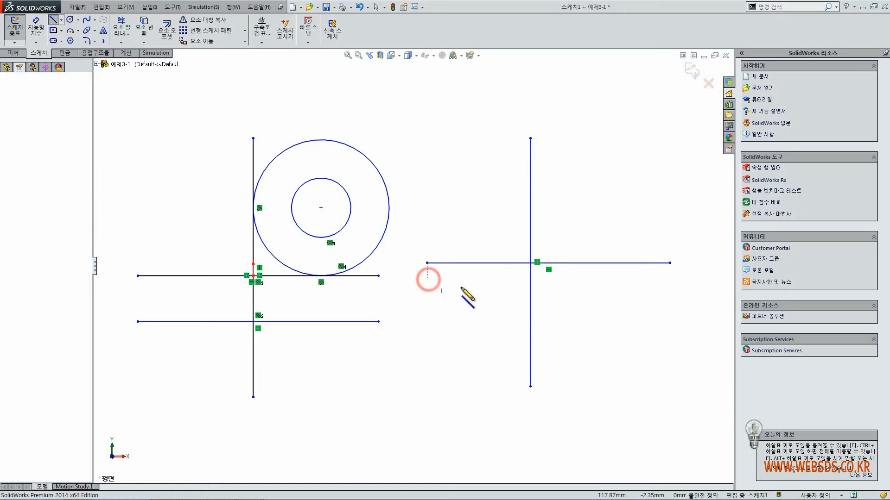
{"action": "left_click", "coordinate": [670, 309]}
{"action": "key", "text": "Escape"}
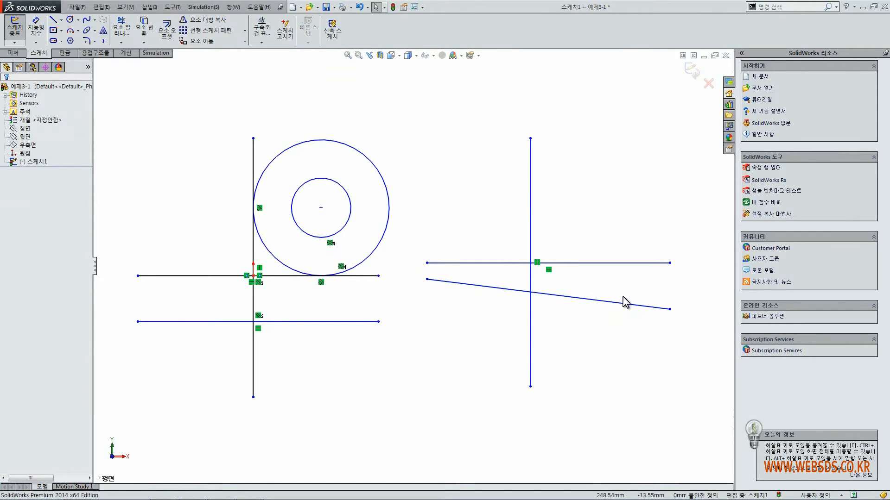
Add a horizontal relation to the sloping line and check the relation listed for it.
{"action": "left_click", "coordinate": [555, 296]}
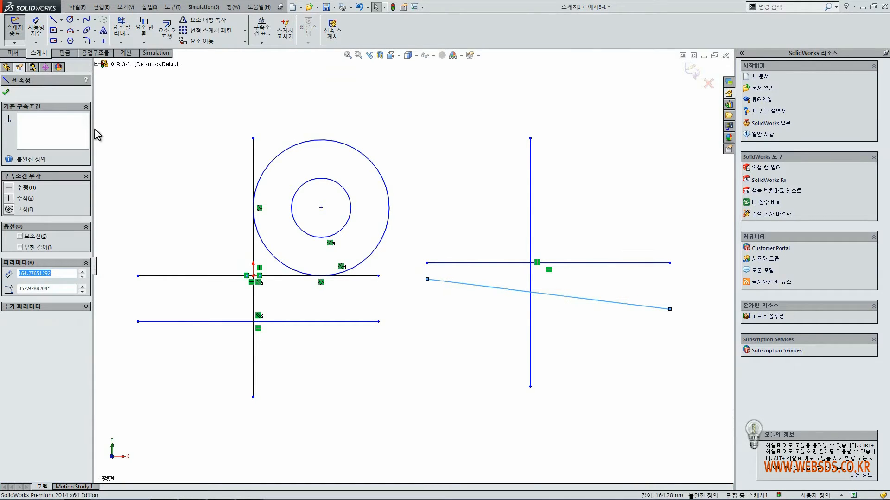
{"action": "left_click", "coordinate": [32, 189]}
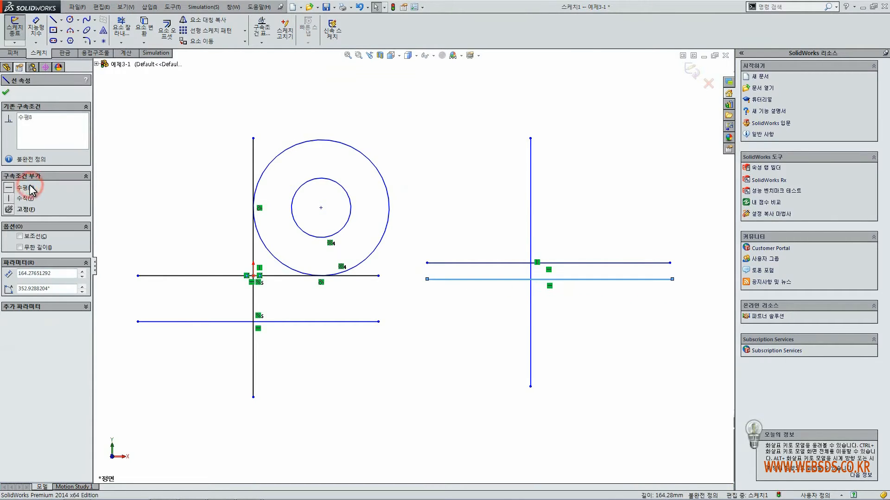
{"action": "left_click", "coordinate": [620, 329]}
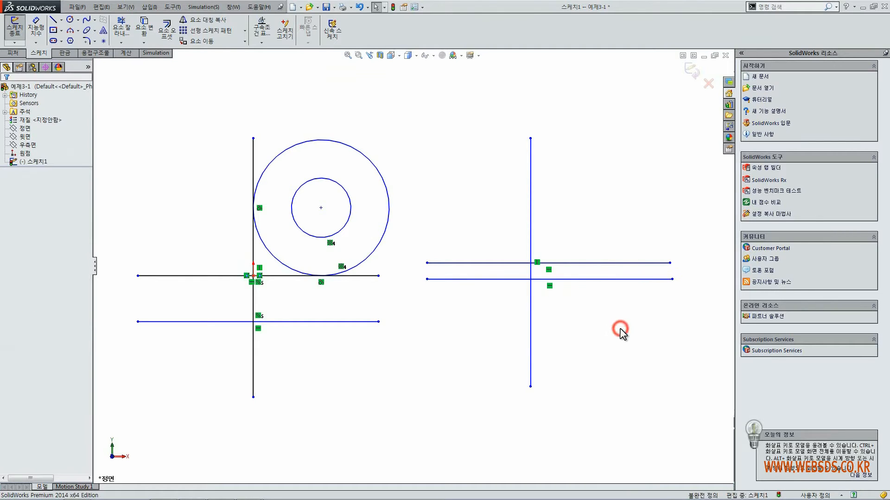
{"action": "left_click", "coordinate": [578, 278]}
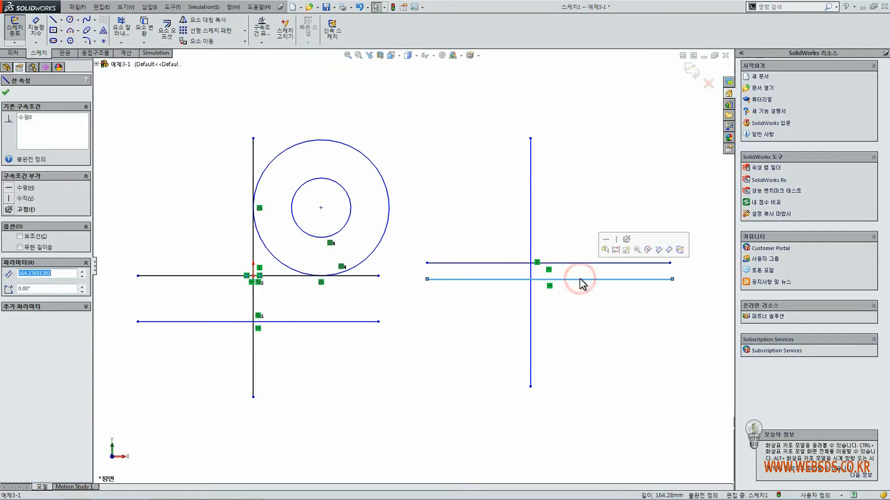
{"action": "left_click", "coordinate": [583, 334]}
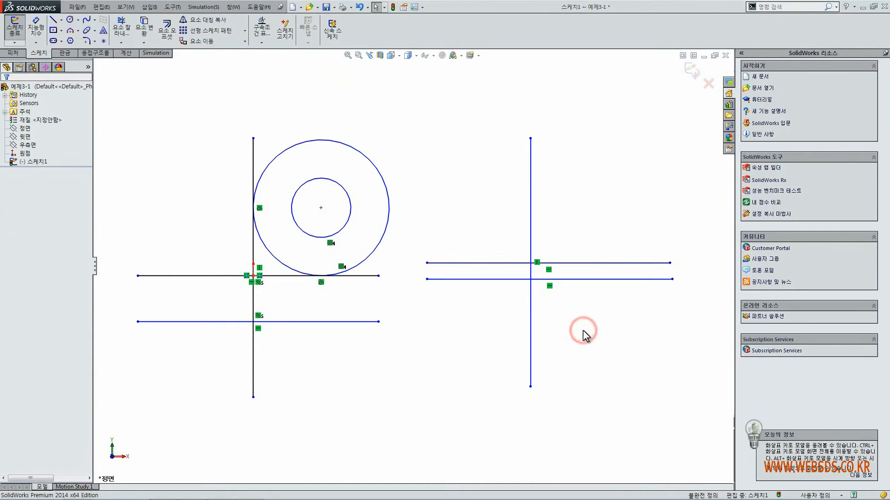
Add a parallel relation between the two new horizontal lines.
{"action": "left_click", "coordinate": [579, 264]}
{"action": "left_click", "coordinate": [582, 279], "text": "ctrl"}
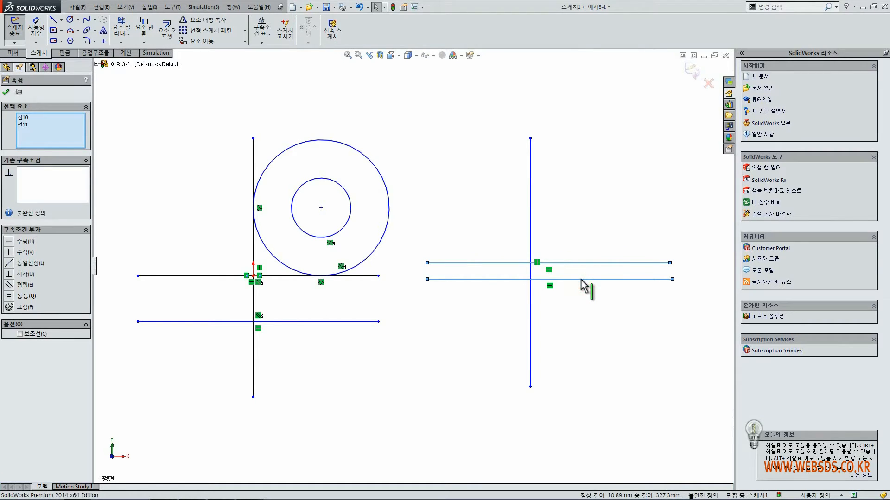
{"action": "left_click", "coordinate": [29, 285]}
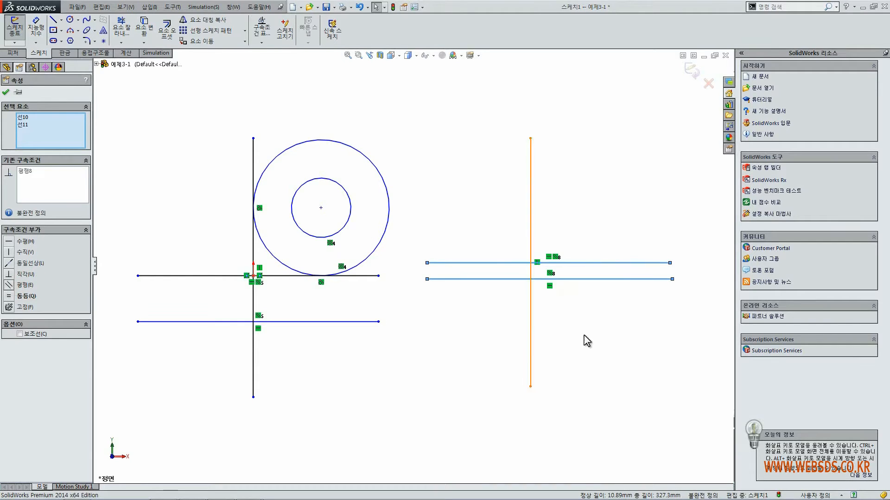
{"action": "left_click", "coordinate": [654, 339]}
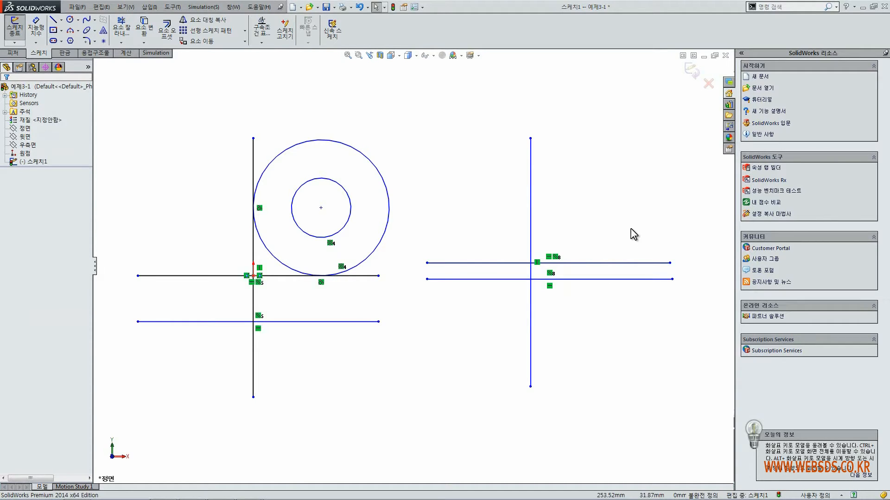
Sketch a circle of about 36 mm radius above the two parallel lines, to the right of the new vertical line.
{"action": "left_click", "coordinate": [70, 19]}
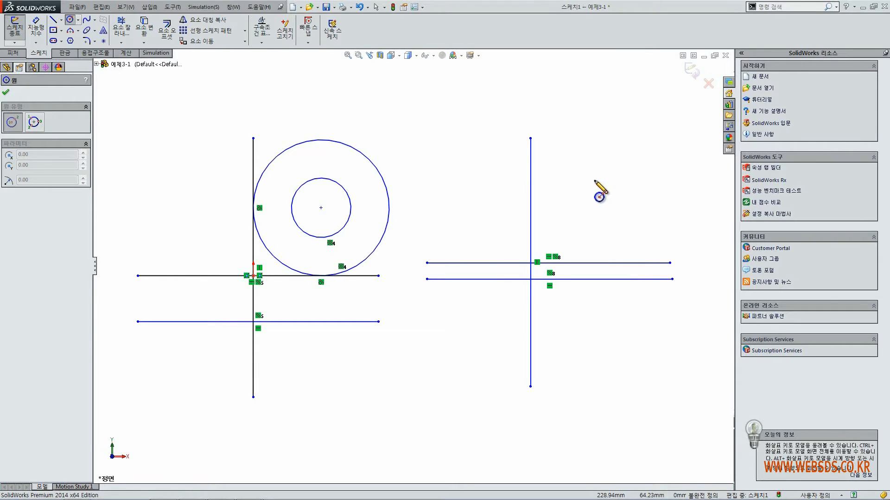
{"action": "left_click", "coordinate": [594, 180]}
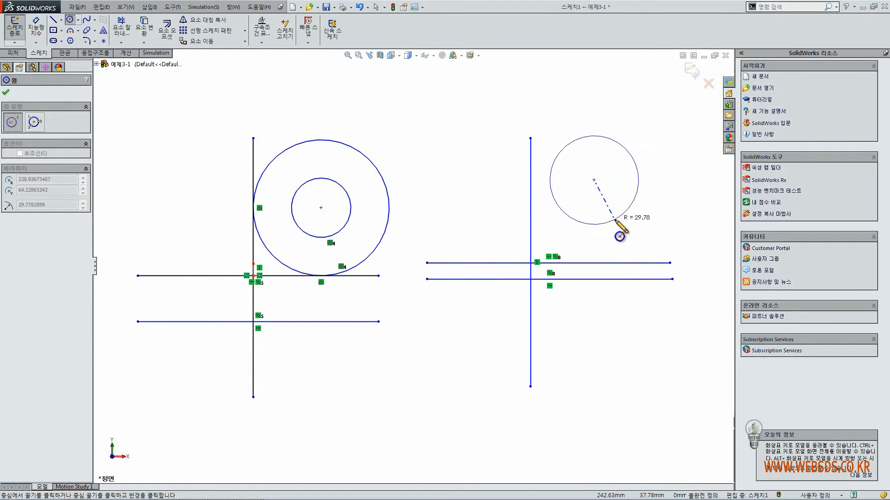
{"action": "left_click", "coordinate": [630, 220]}
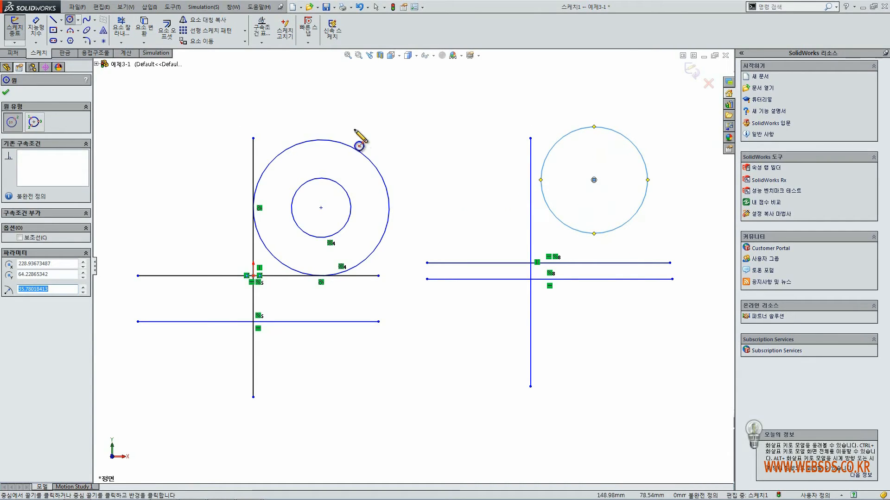
{"action": "left_click", "coordinate": [6, 93]}
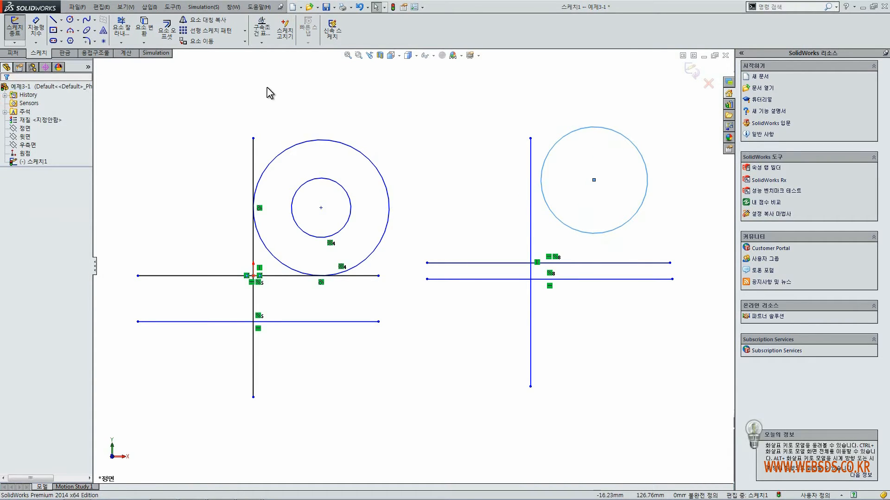
{"action": "left_click", "coordinate": [663, 205]}
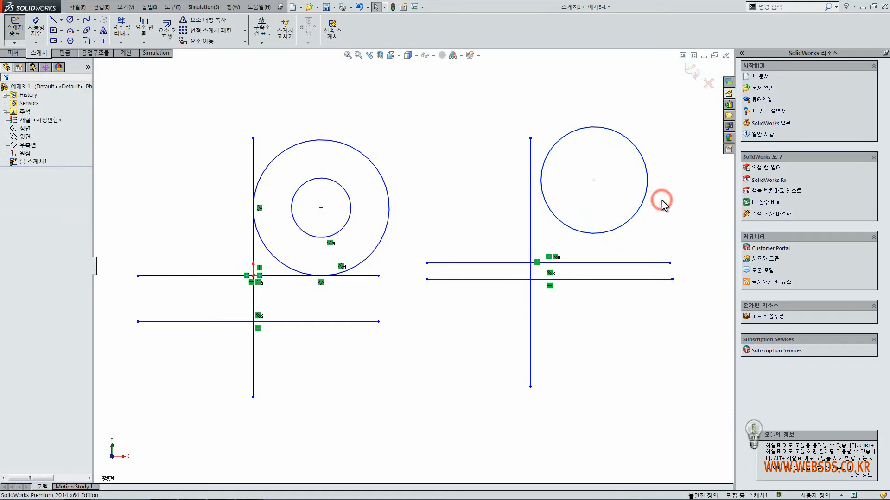
{"action": "left_click", "coordinate": [601, 234]}
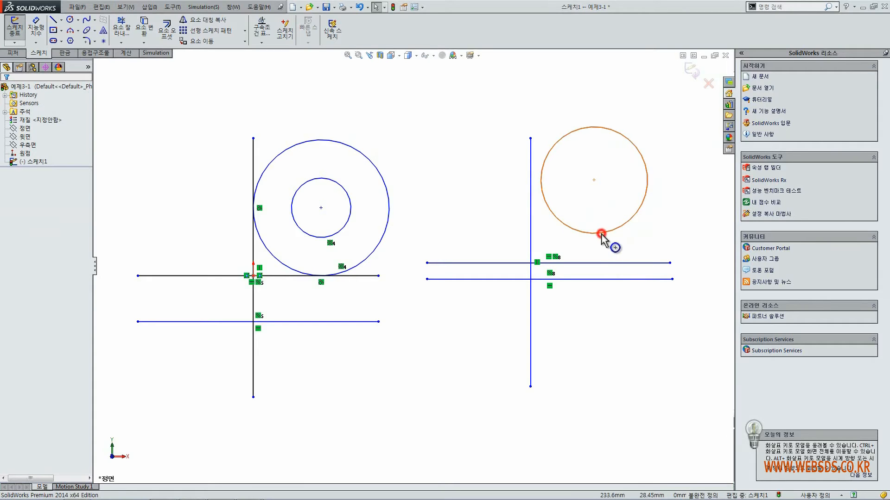
{"action": "left_click", "coordinate": [603, 263]}
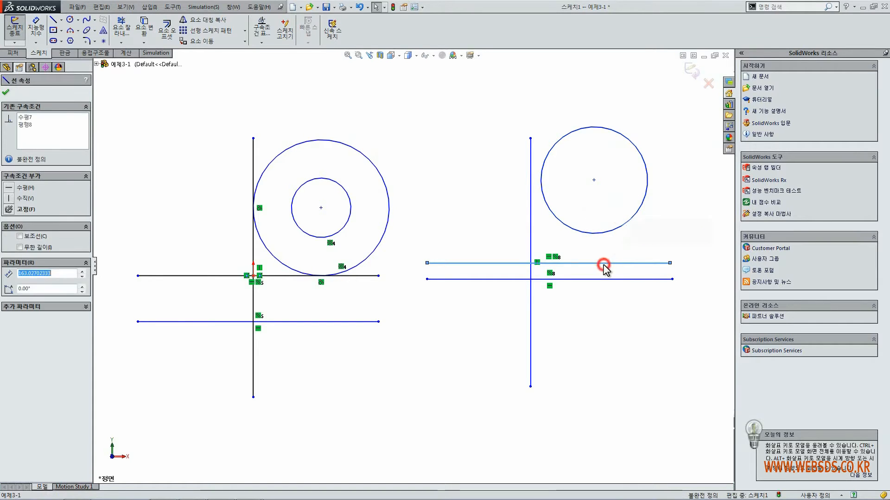
{"action": "left_click", "coordinate": [577, 253]}
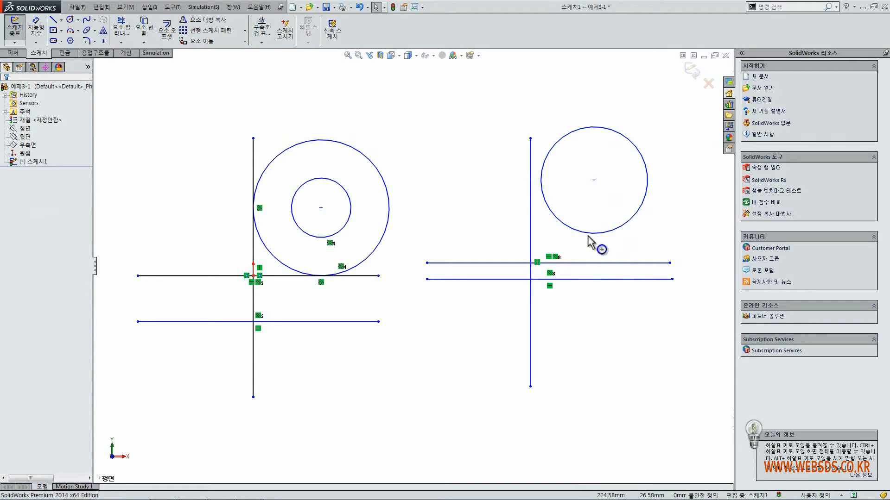
Add a tangent relation between the new circle and the upper of the two parallel horizontal lines below it.
{"action": "left_click", "coordinate": [587, 234]}
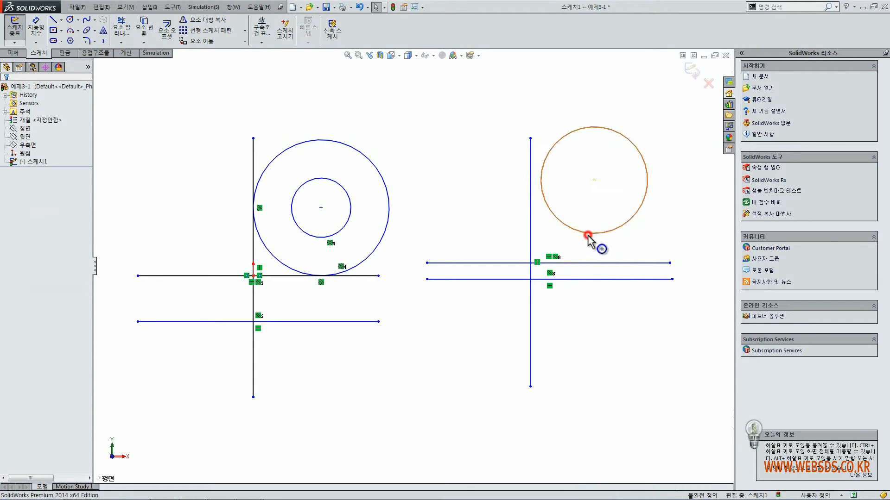
{"action": "left_click", "coordinate": [589, 263], "text": "ctrl"}
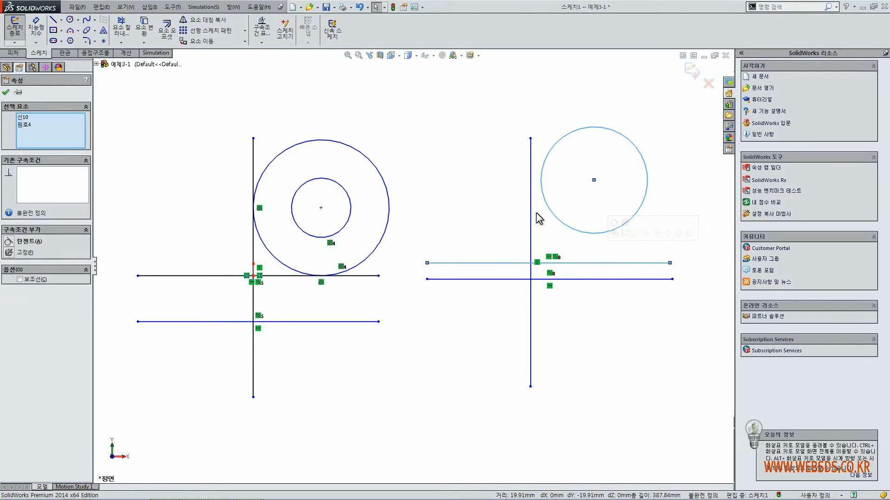
{"action": "left_click", "coordinate": [29, 241]}
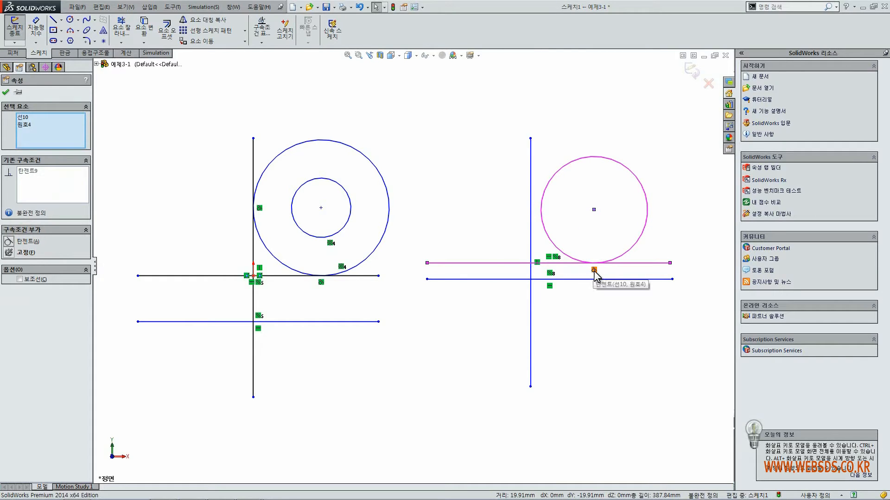
{"action": "left_click", "coordinate": [683, 204]}
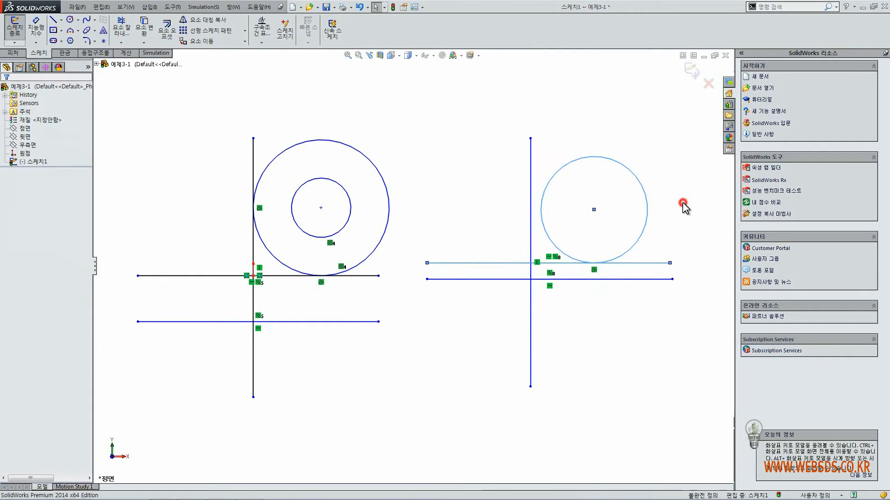
Add a tangent relation between the same circle and the vertical line beside it.
{"action": "left_click", "coordinate": [541, 195]}
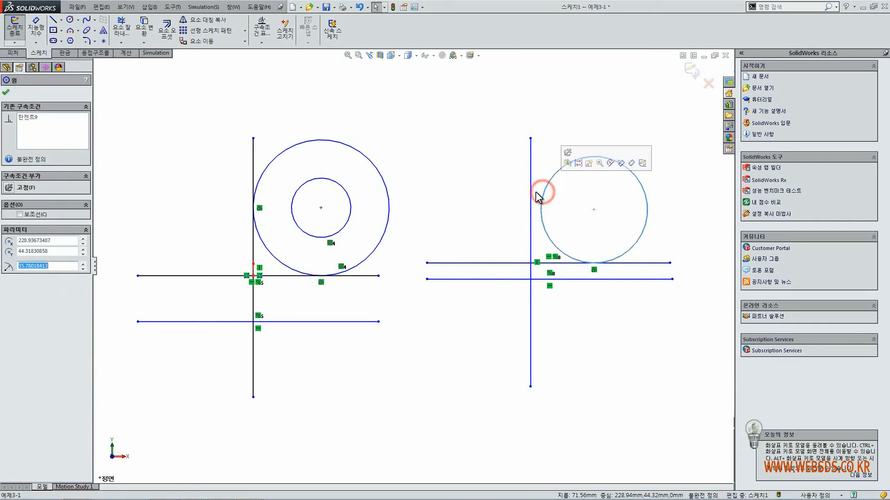
{"action": "left_click", "coordinate": [532, 193], "text": "ctrl"}
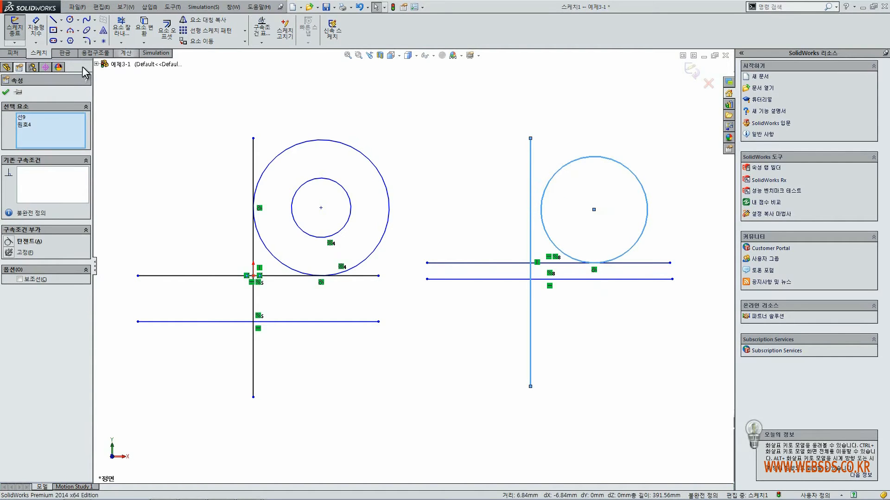
{"action": "left_click", "coordinate": [20, 242]}
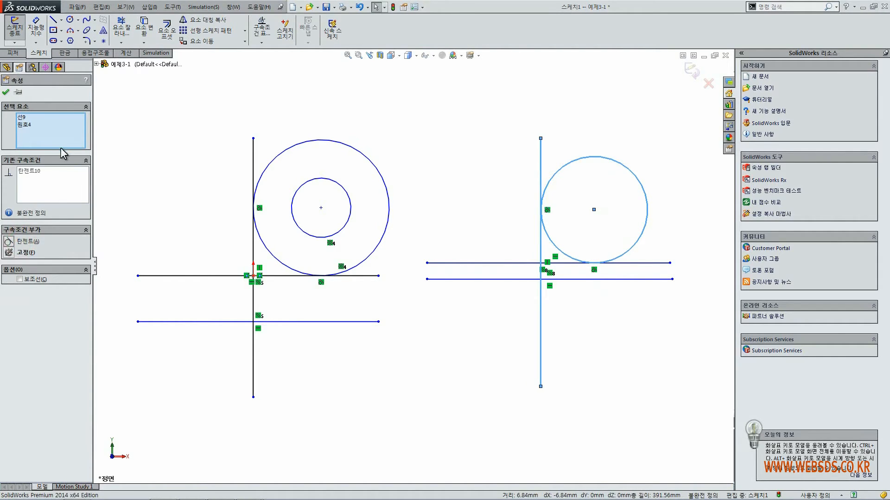
{"action": "left_click", "coordinate": [453, 190]}
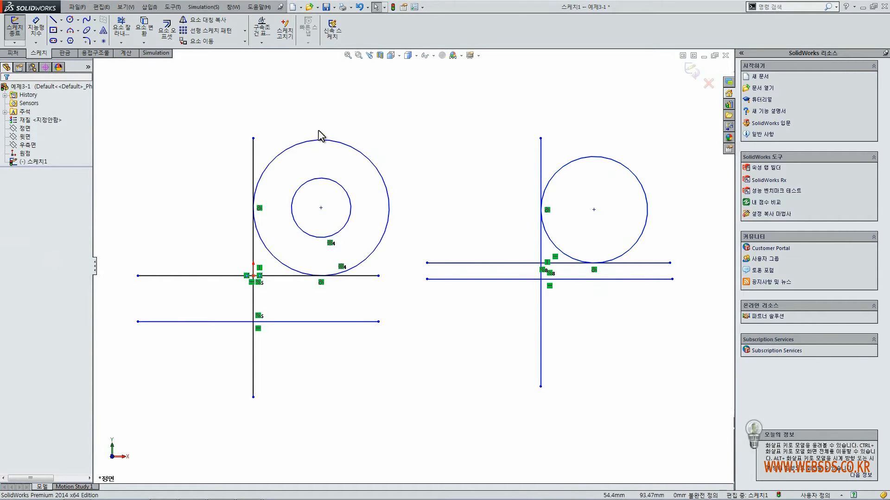
Sketch a smaller circle of about 15 mm radius above the tangent circle.
{"action": "left_click", "coordinate": [70, 20]}
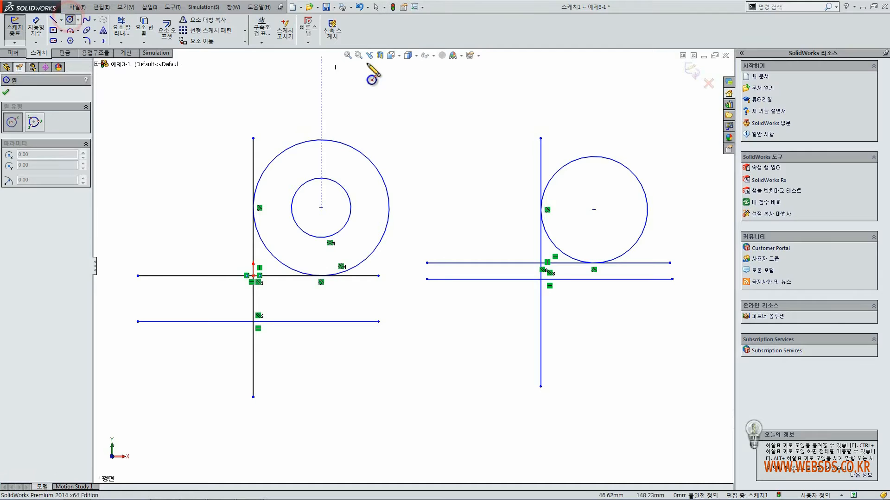
{"action": "left_click", "coordinate": [581, 90]}
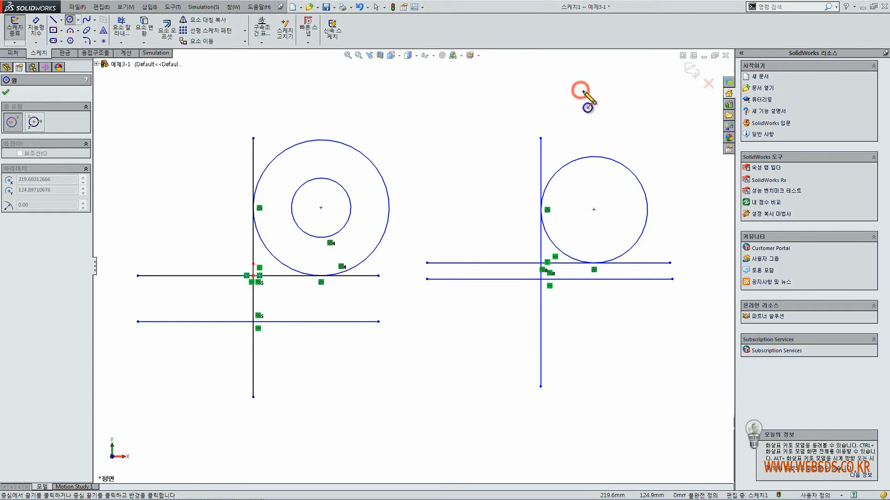
{"action": "left_click", "coordinate": [596, 105]}
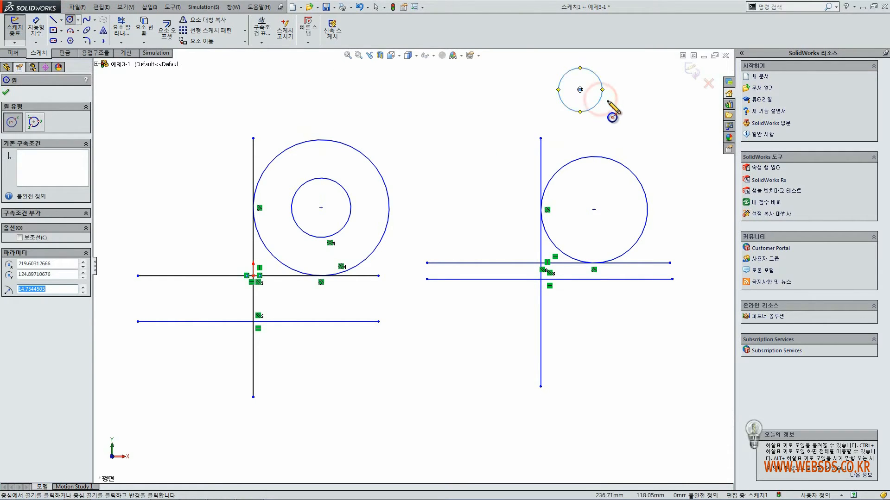
{"action": "key", "text": "Escape"}
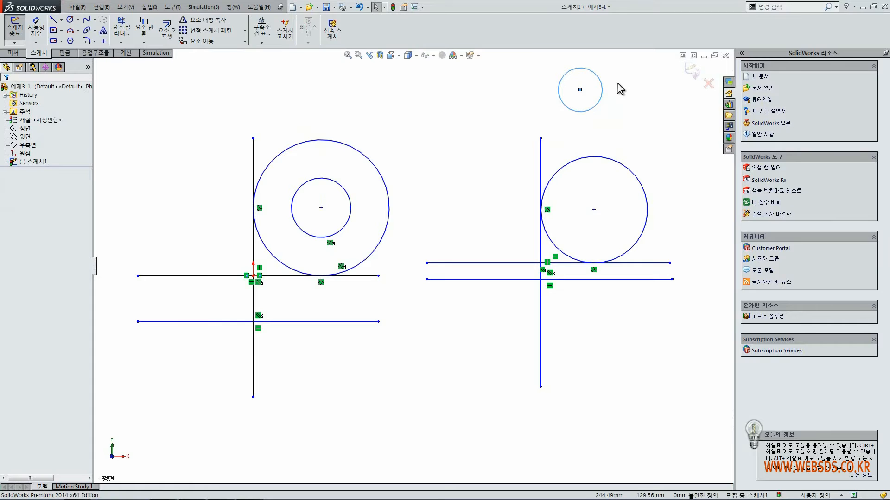
{"action": "left_click", "coordinate": [513, 85]}
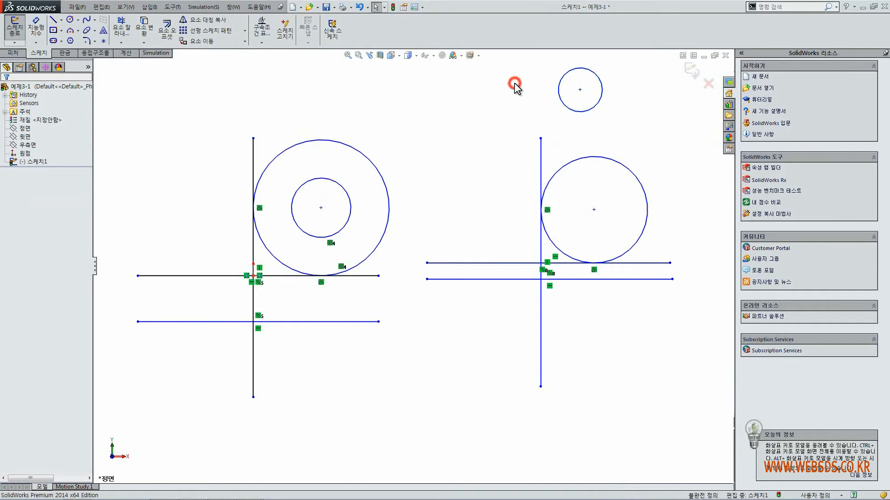
Add a concentric relation between the small circle and the larger tangent circle.
{"action": "left_click", "coordinate": [601, 102]}
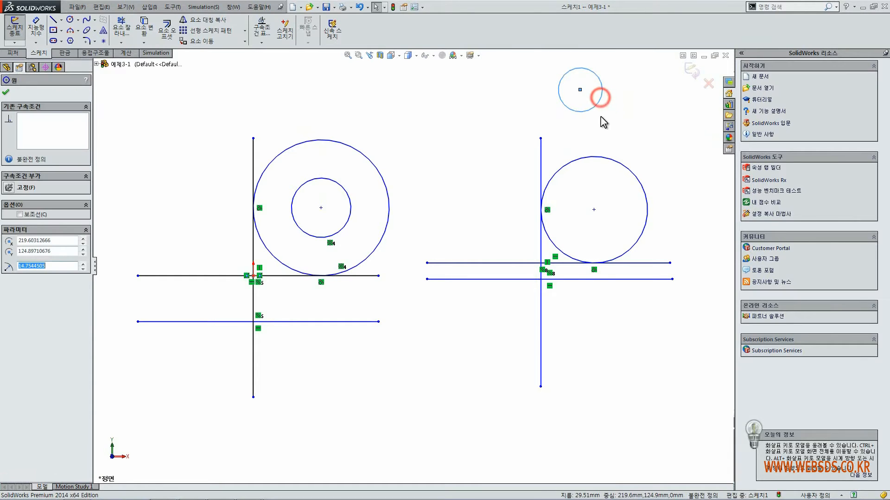
{"action": "left_click", "coordinate": [602, 159], "text": "ctrl"}
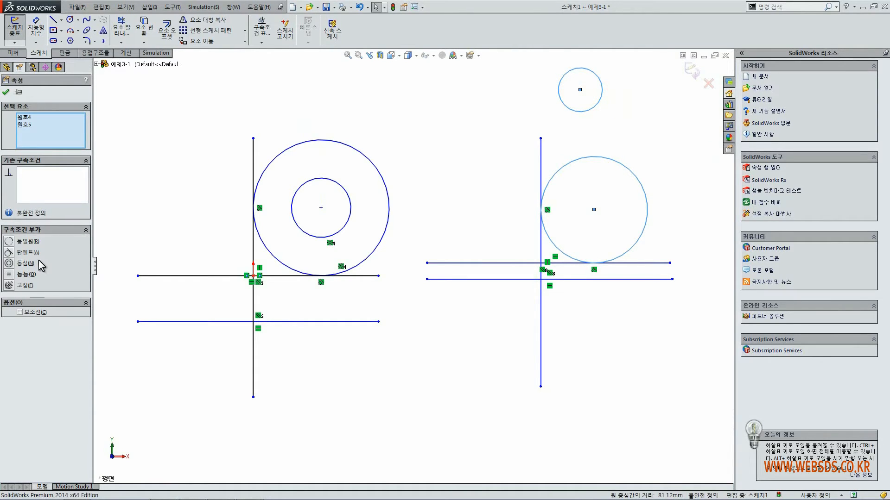
{"action": "left_click", "coordinate": [21, 263]}
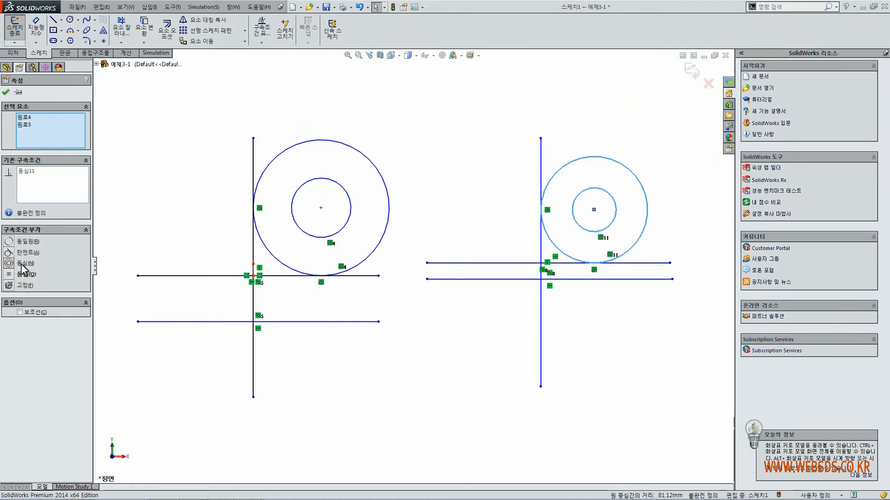
{"action": "left_click", "coordinate": [612, 132]}
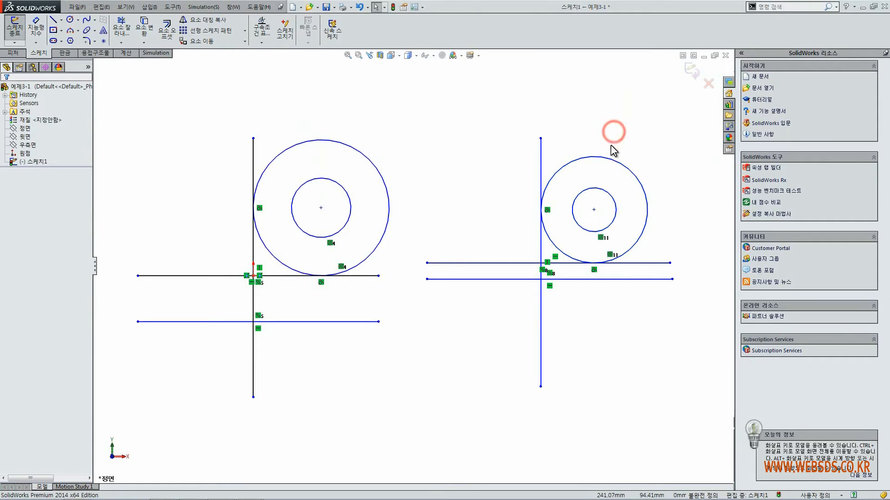
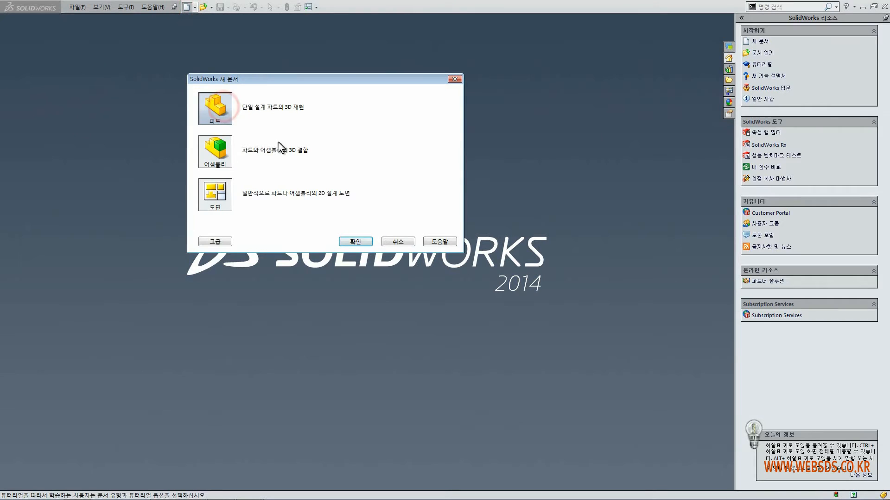
Create a new part document and start a sketch on the front plane (정면).
{"action": "left_click", "coordinate": [344, 241]}
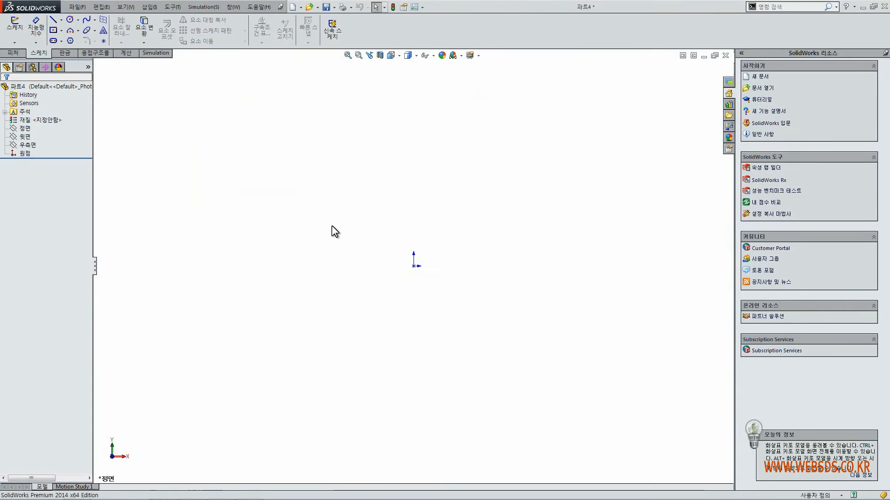
{"action": "left_click", "coordinate": [326, 219]}
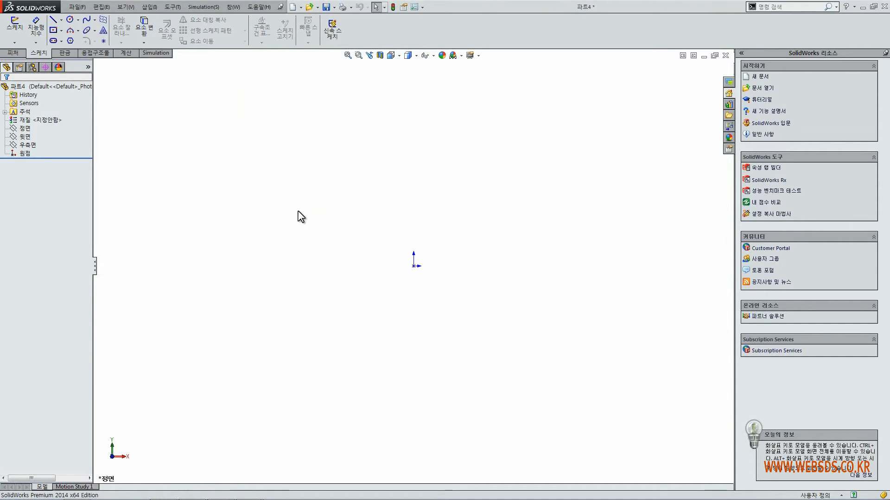
{"action": "left_click", "coordinate": [25, 129]}
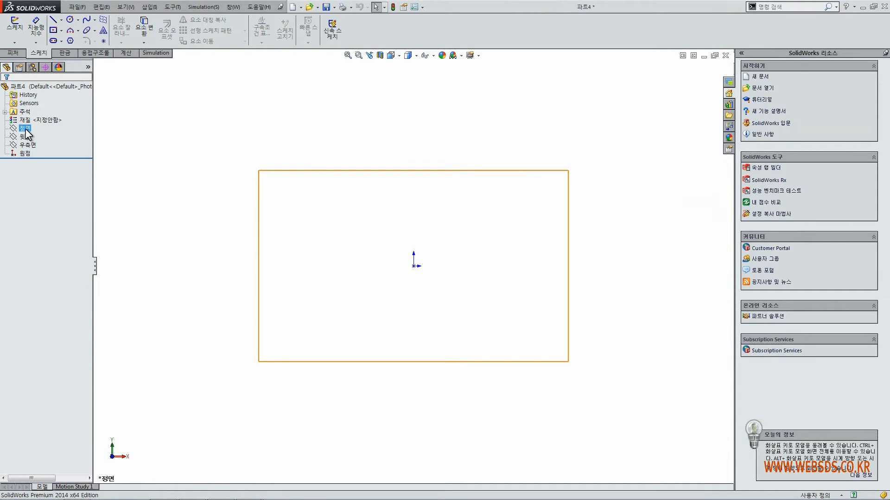
{"action": "right_click", "coordinate": [25, 129]}
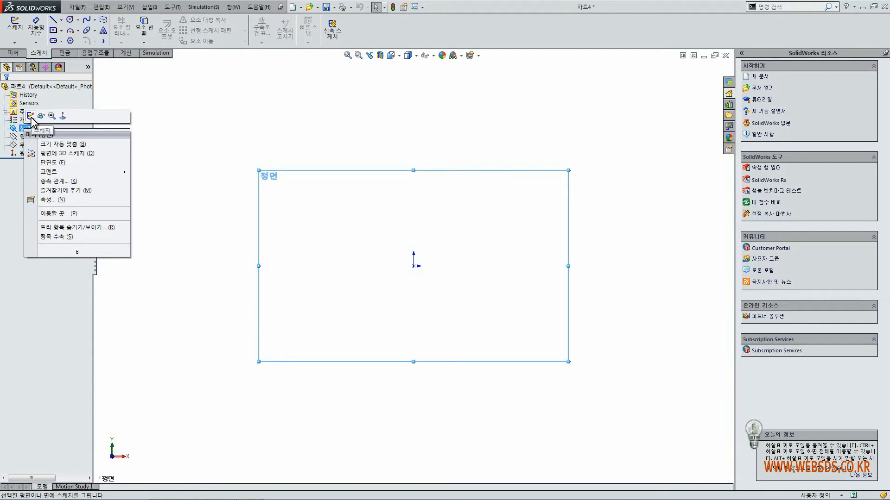
{"action": "left_click", "coordinate": [31, 116]}
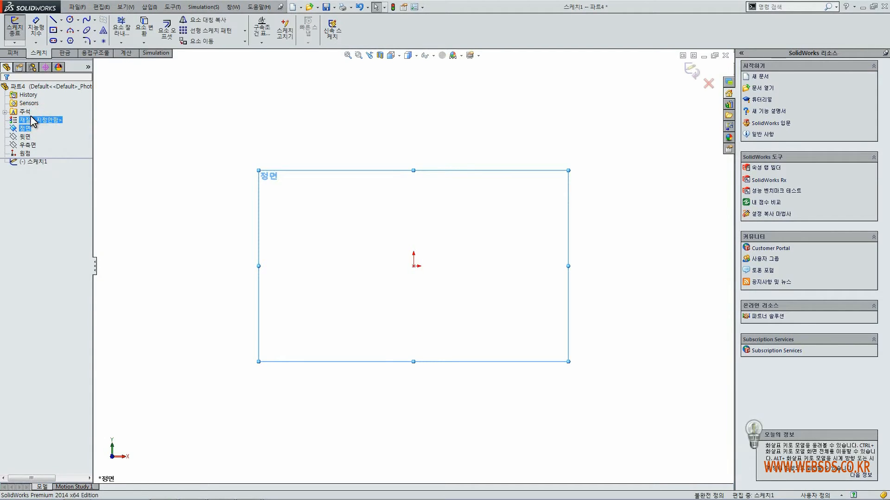
{"action": "left_click", "coordinate": [139, 147]}
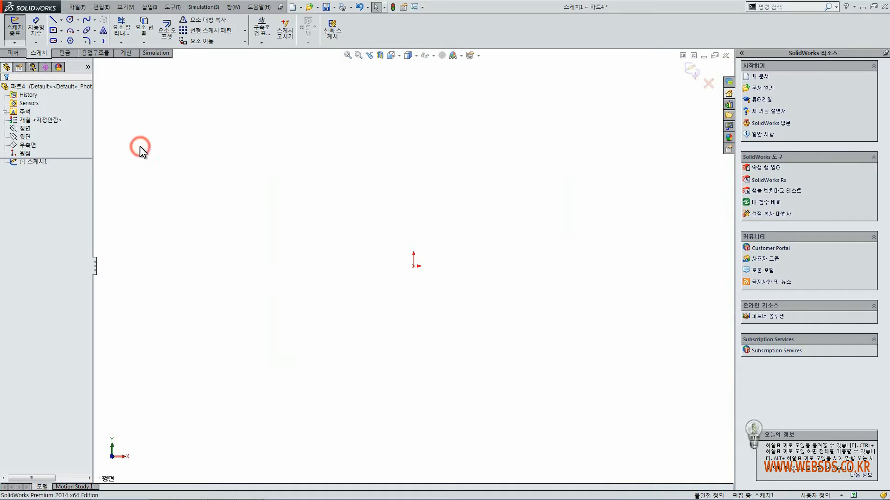
Sketch two circles centred on the origin, with radii of about 35 mm and 21 mm.
{"action": "left_click", "coordinate": [70, 20]}
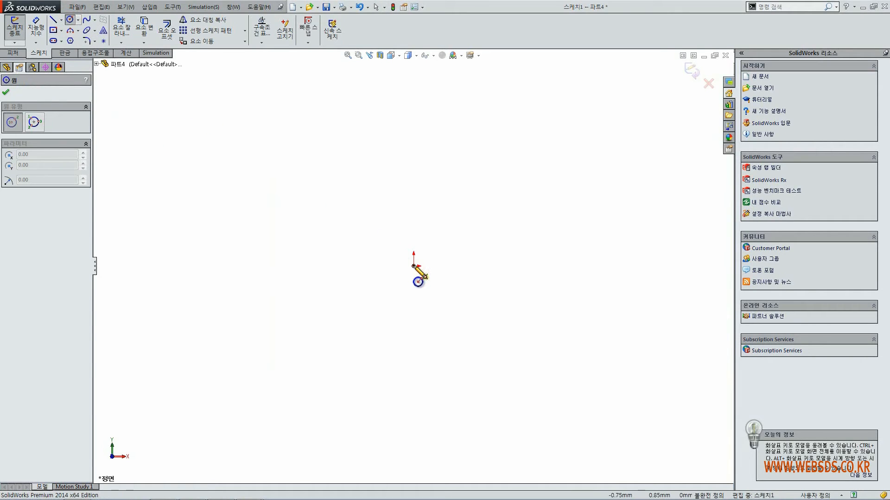
{"action": "left_click", "coordinate": [413, 266]}
{"action": "left_click", "coordinate": [457, 315]}
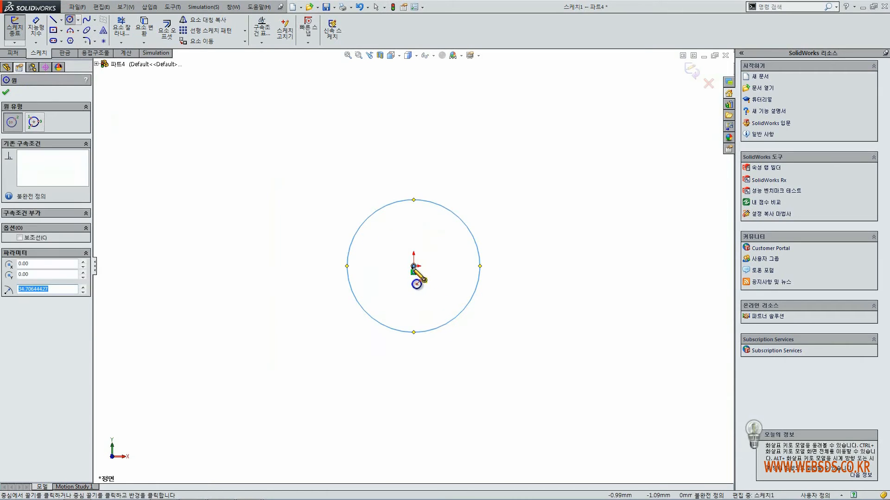
{"action": "left_click", "coordinate": [414, 266]}
{"action": "left_click", "coordinate": [437, 301]}
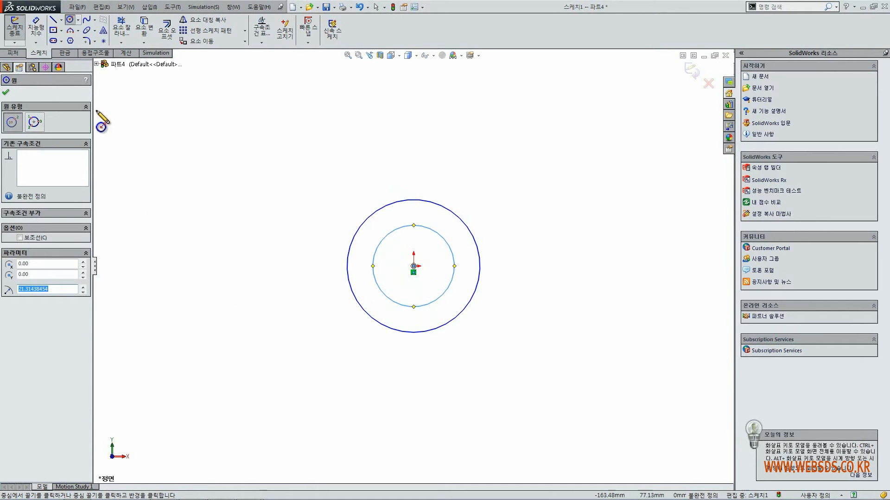
Dimension the outer circle's diameter as 26 mm, placing the dimension above the circle.
{"action": "left_click", "coordinate": [43, 34]}
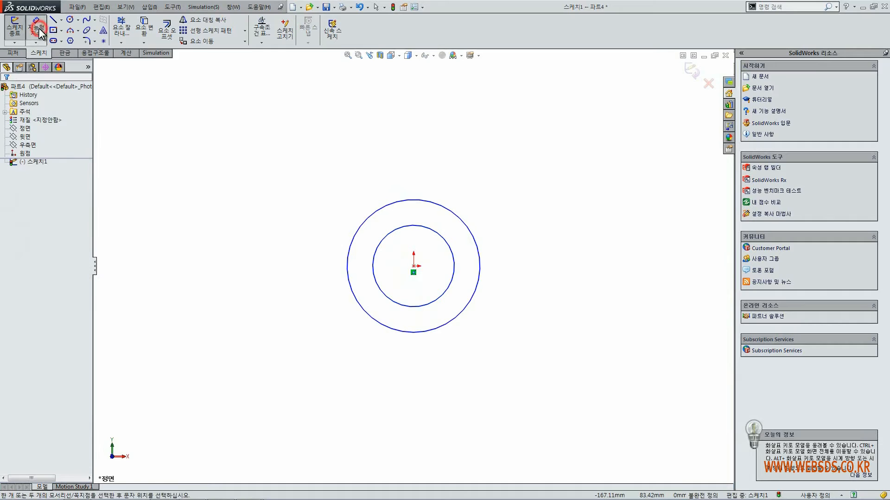
{"action": "left_click", "coordinate": [406, 204]}
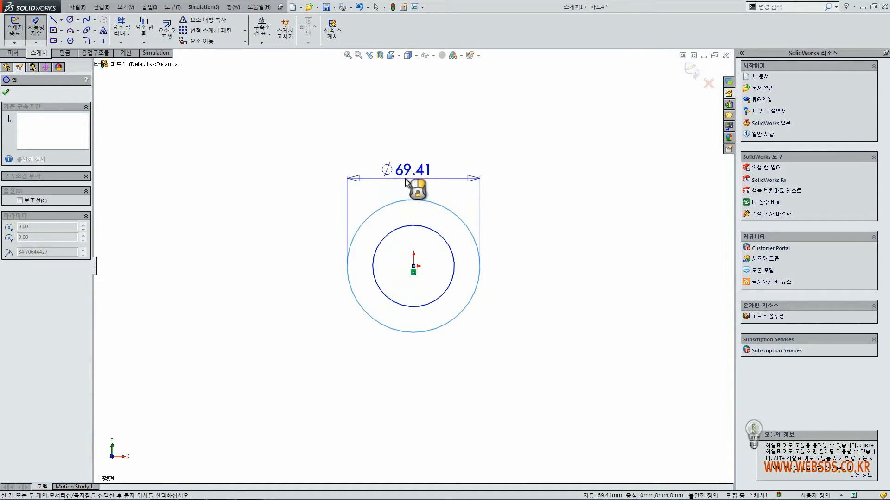
{"action": "left_click", "coordinate": [406, 182]}
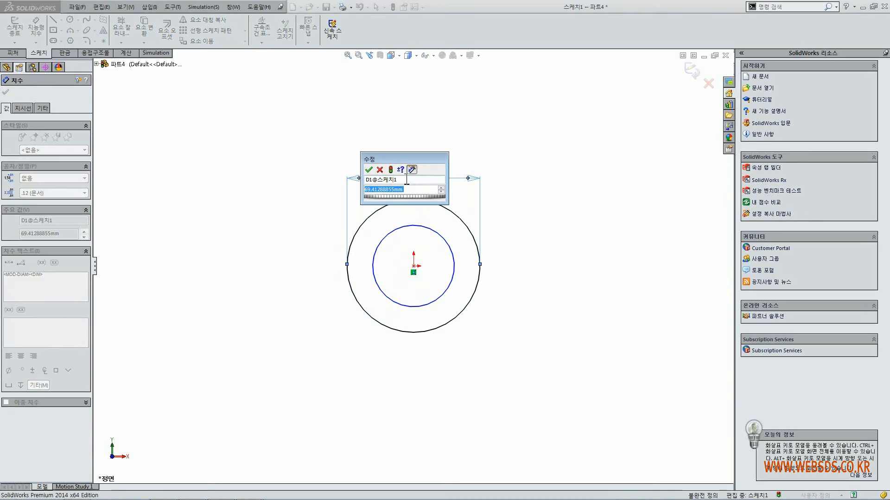
{"action": "type", "text": "26"}
{"action": "key", "text": "Return"}
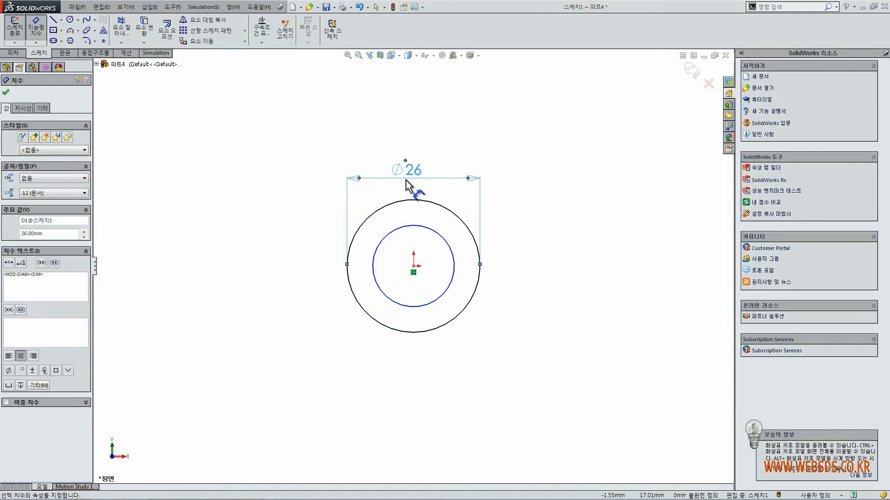
Dimension the inner circle's diameter as 17 mm and place the dimension between the two circles.
{"action": "left_click", "coordinate": [413, 226]}
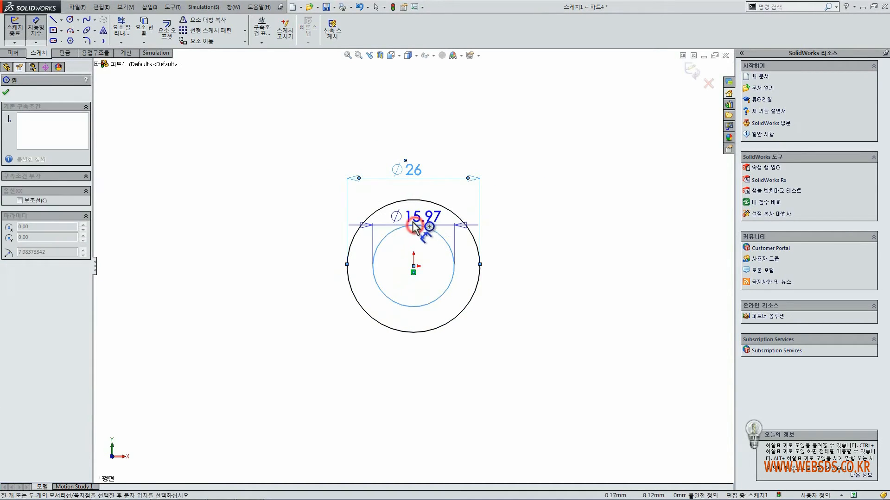
{"action": "left_click", "coordinate": [401, 197]}
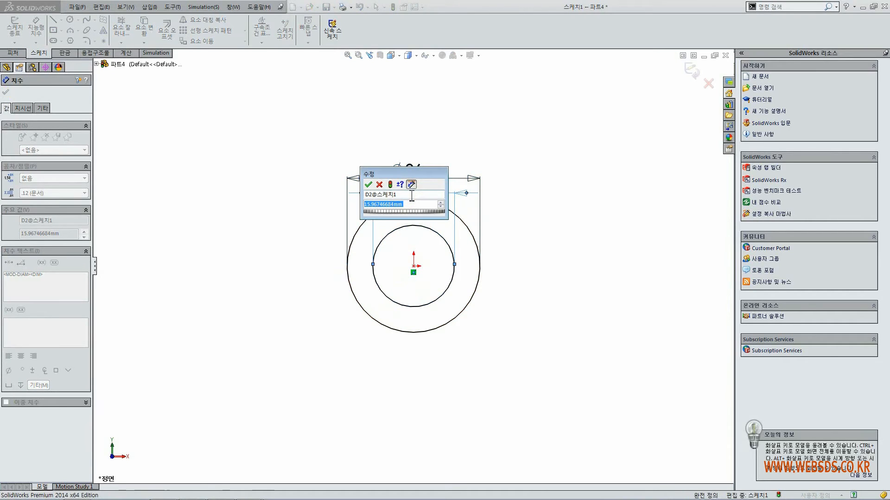
{"action": "type", "text": "17"}
{"action": "key", "text": "Return"}
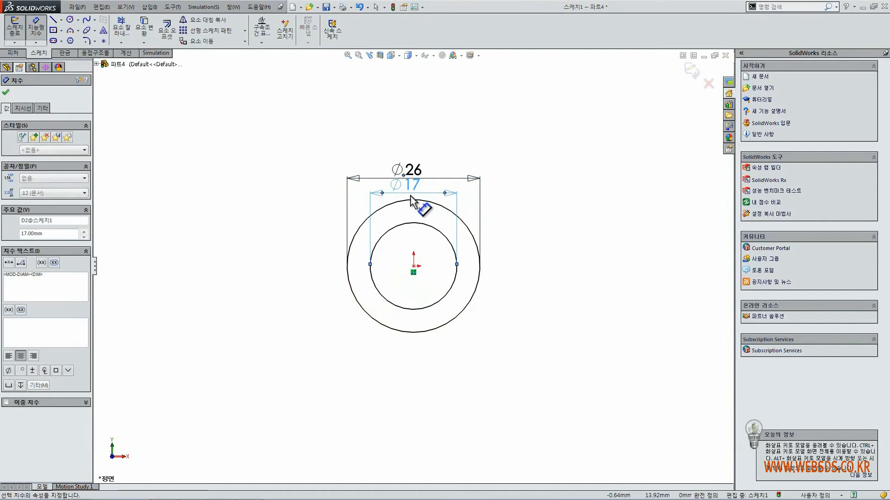
{"action": "left_click_drag", "start_coordinate": [412, 186], "coordinate": [414, 213]}
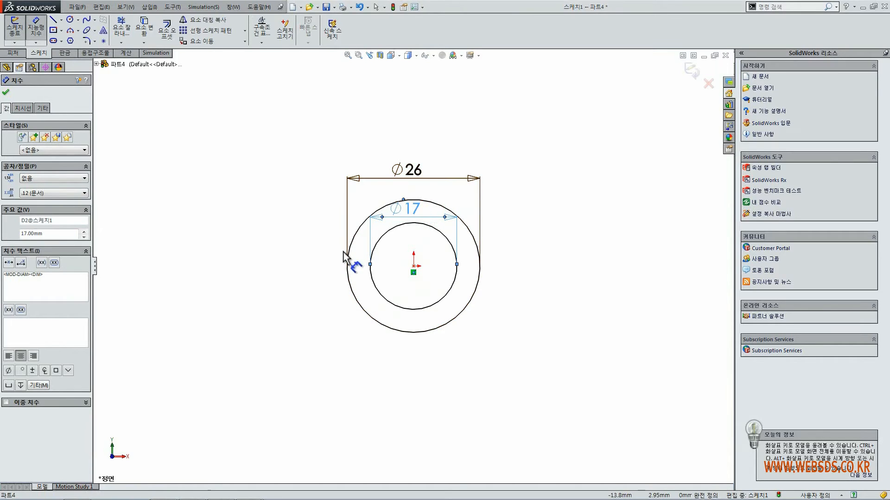
{"action": "left_click", "coordinate": [8, 92]}
{"action": "left_click", "coordinate": [297, 266]}
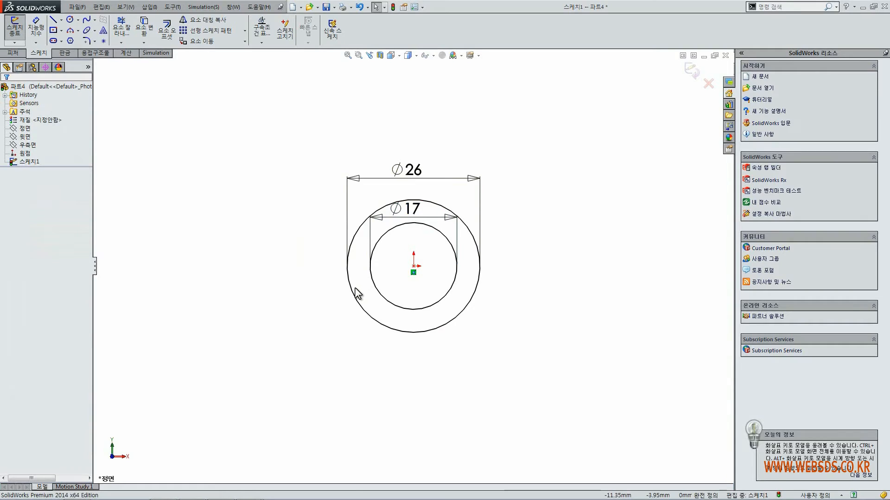
{"action": "left_click", "coordinate": [365, 299]}
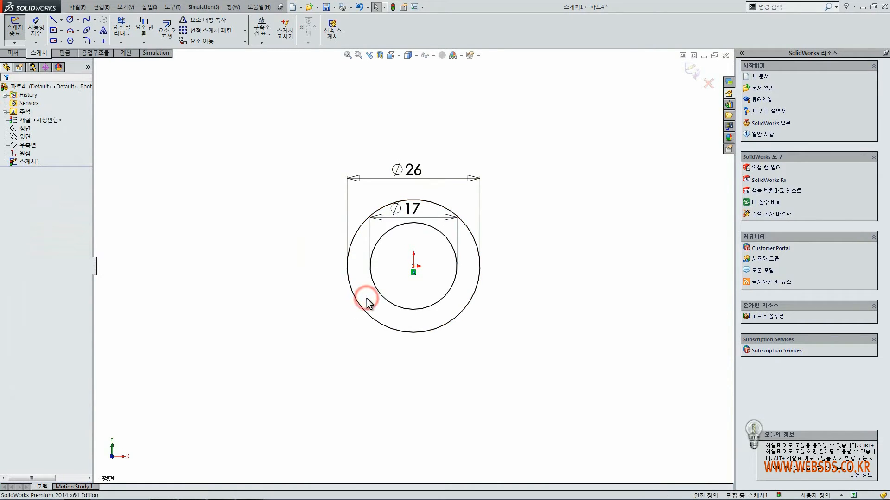
{"action": "left_click", "coordinate": [356, 304]}
{"action": "left_click", "coordinate": [354, 312]}
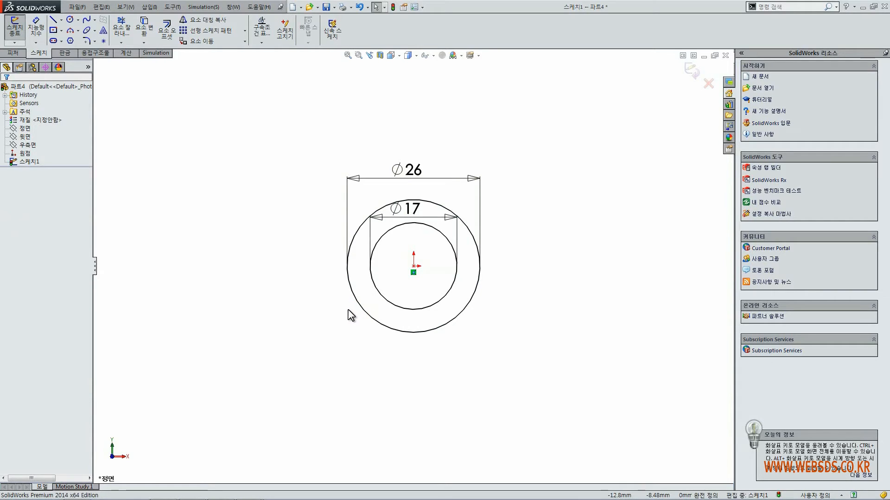
Sketch a horizontal centerline through the origin, extending well beyond the outer circle on both sides.
{"action": "left_click", "coordinate": [62, 20]}
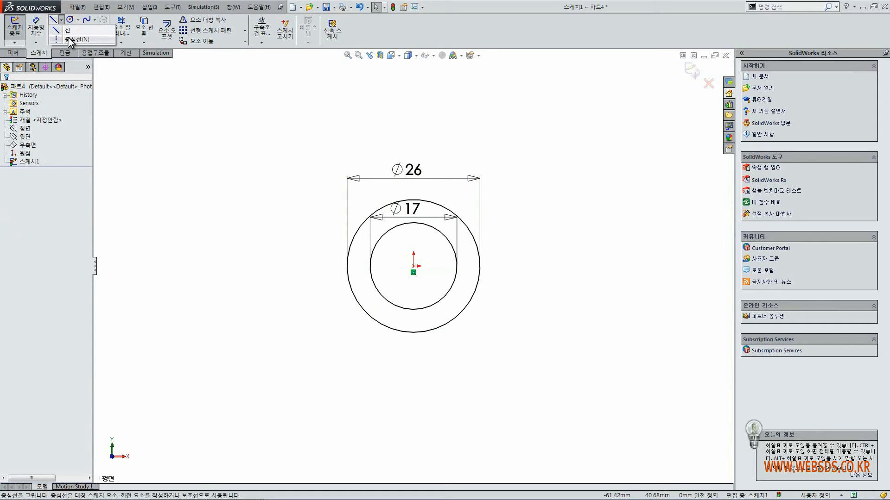
{"action": "left_click", "coordinate": [68, 37]}
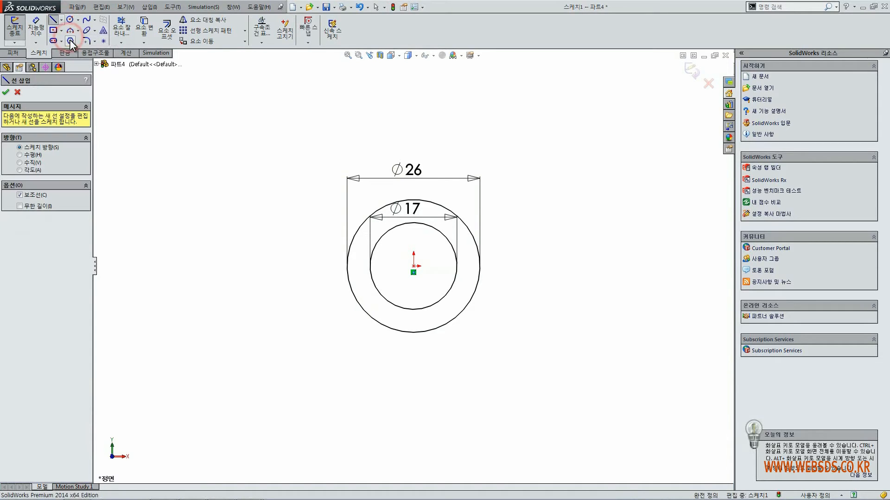
{"action": "left_click", "coordinate": [146, 267]}
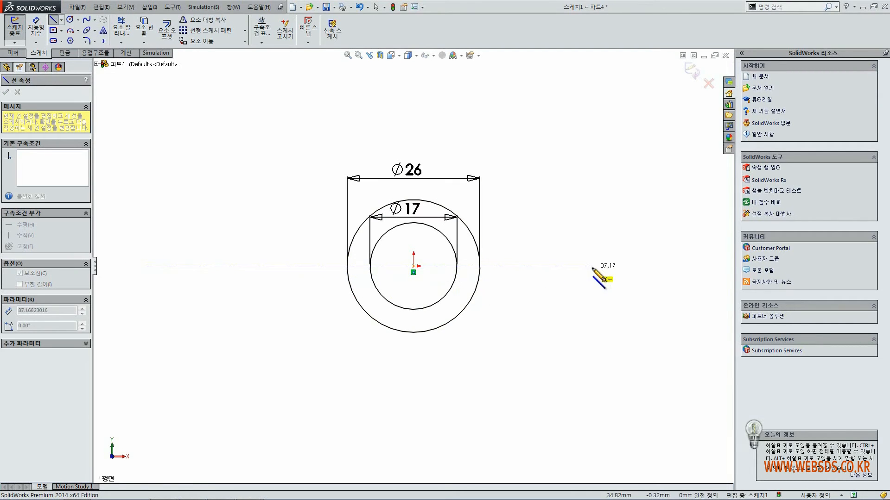
{"action": "left_click", "coordinate": [689, 266]}
{"action": "key", "text": "Escape"}
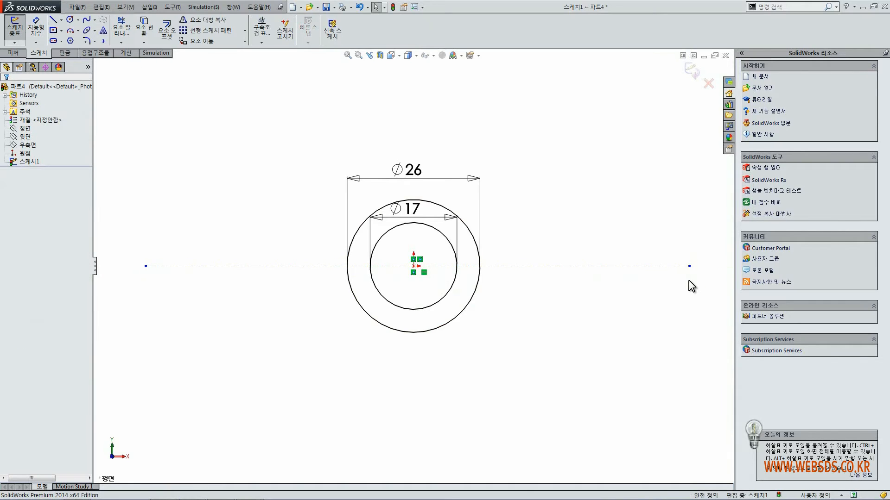
Sketch a second centerline from the origin up to the right, about 60 mm long at about 25°.
{"action": "left_click", "coordinate": [60, 20]}
{"action": "left_click", "coordinate": [68, 40]}
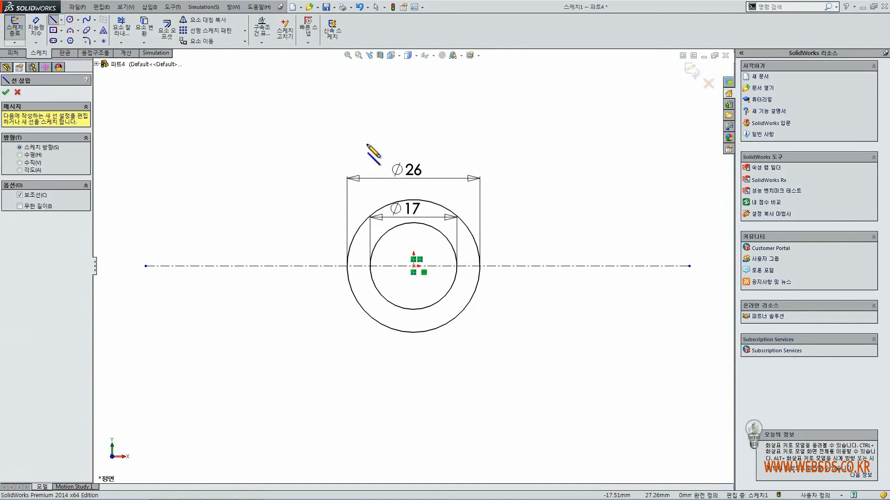
{"action": "left_click", "coordinate": [414, 266]}
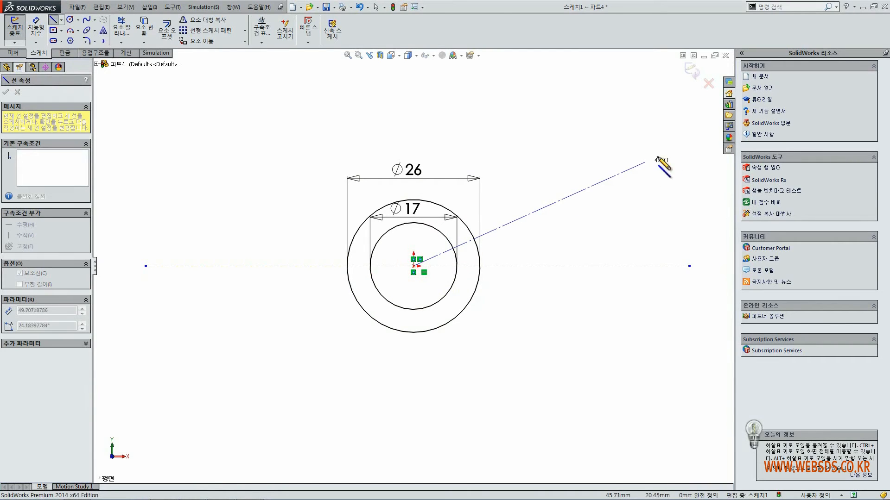
{"action": "left_click", "coordinate": [688, 136]}
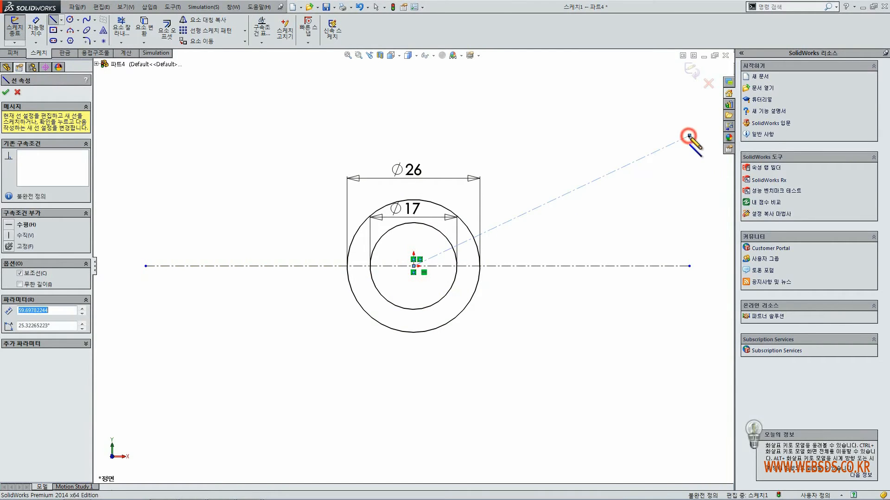
{"action": "key", "text": "Escape"}
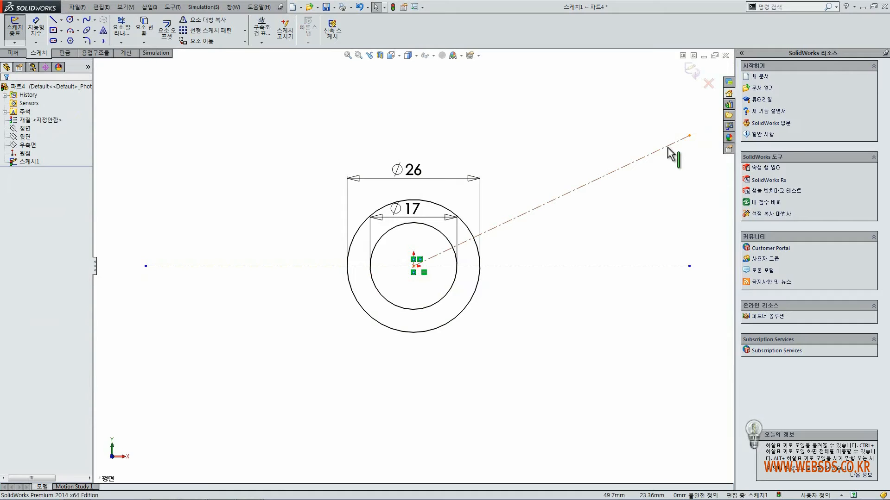
Dimension the angle between the inclined and horizontal centerlines as 40°.
{"action": "left_click", "coordinate": [37, 28]}
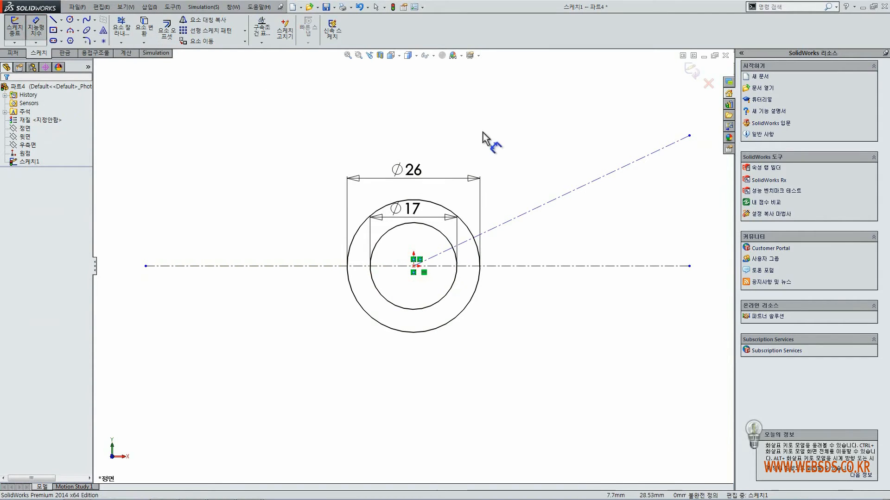
{"action": "left_click", "coordinate": [586, 185]}
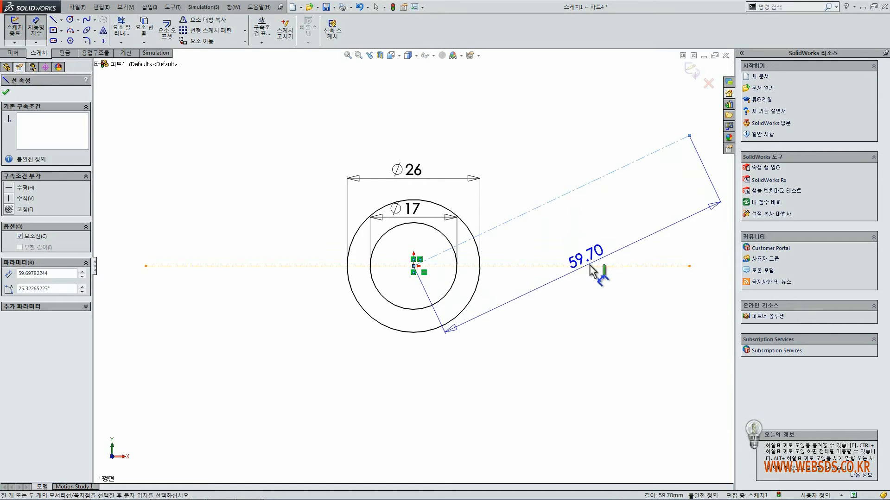
{"action": "left_click", "coordinate": [588, 266]}
{"action": "left_click", "coordinate": [591, 233]}
{"action": "type", "text": "40"}
{"action": "key", "text": "Return"}
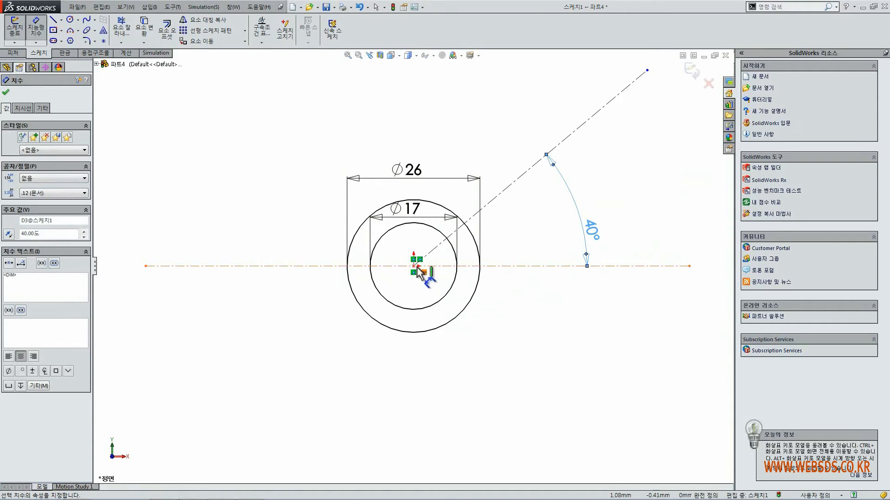
{"action": "left_click", "coordinate": [6, 93]}
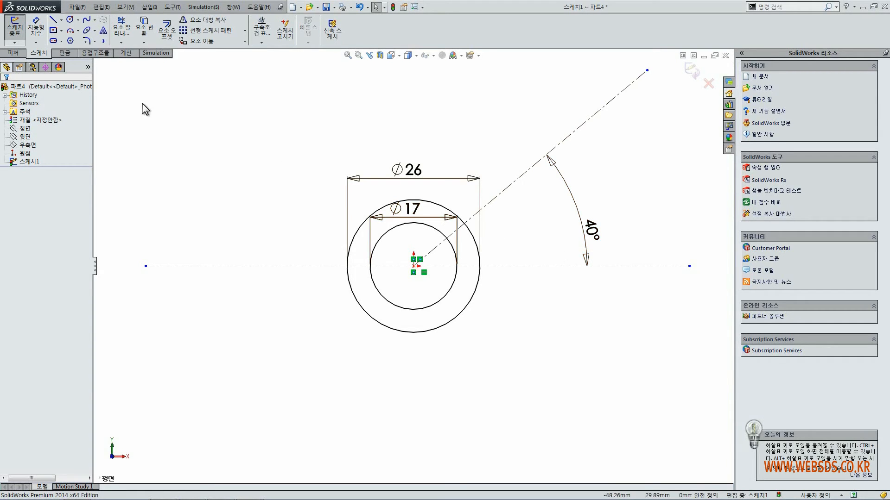
Sketch a centerpoint arc slot about the origin from the inclined to the horizontal centerline, with about 35 mm radius and 15 mm width.
{"action": "left_click", "coordinate": [61, 42]}
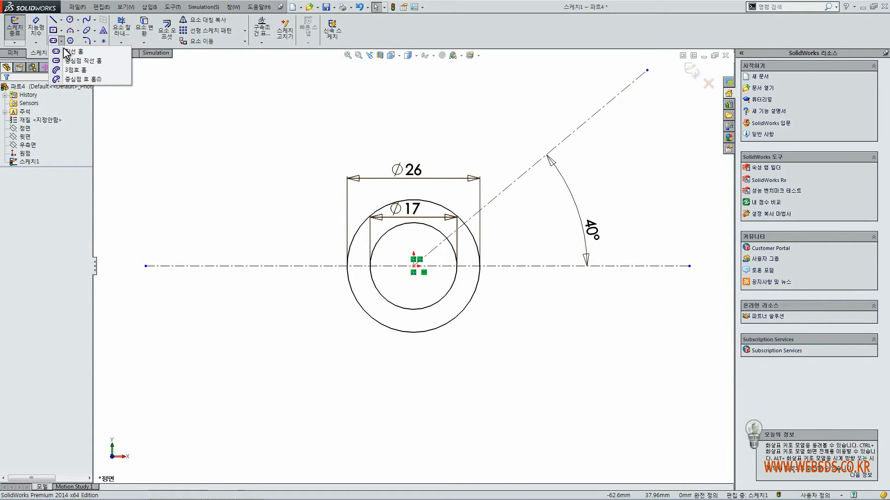
{"action": "left_click", "coordinate": [82, 79]}
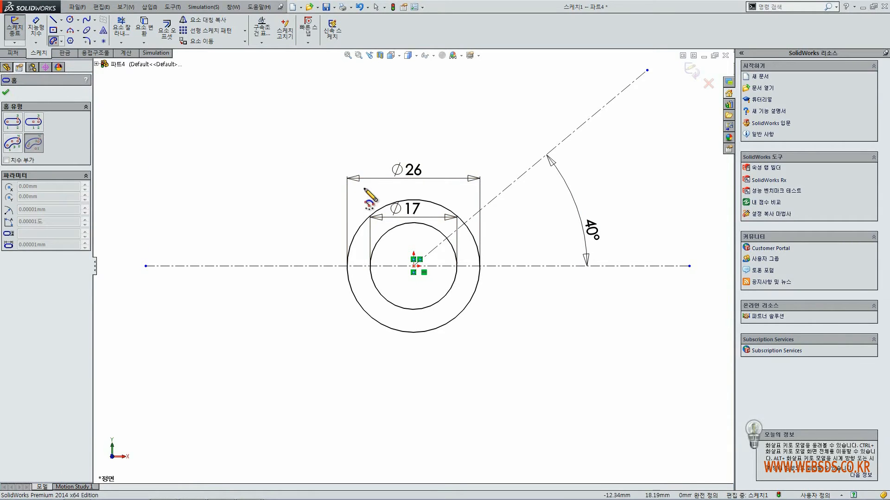
{"action": "left_click", "coordinate": [413, 266]}
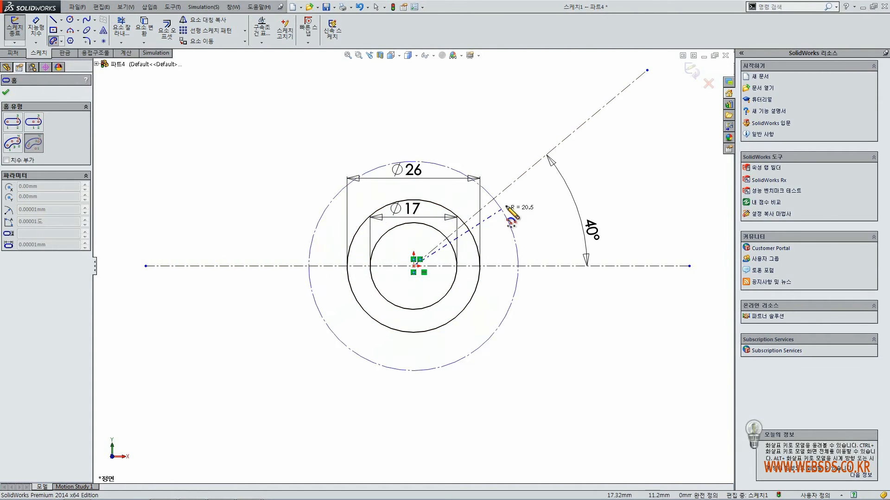
{"action": "left_click", "coordinate": [548, 151]}
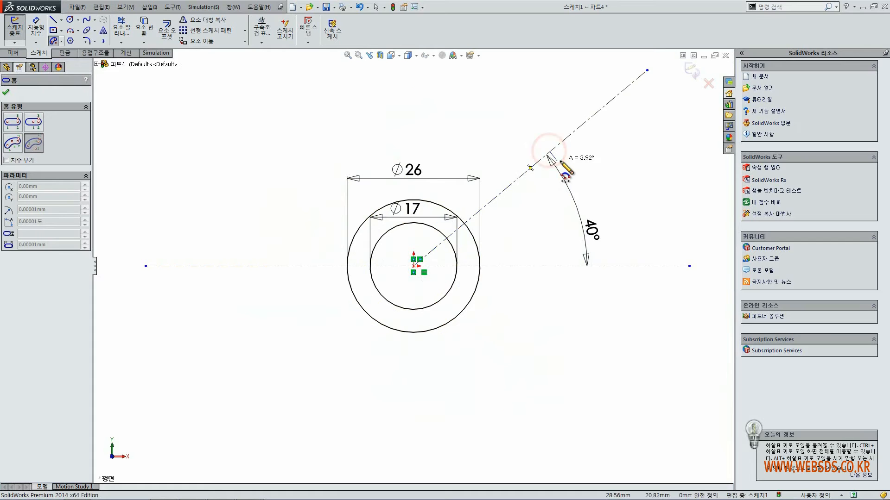
{"action": "left_click", "coordinate": [591, 266]}
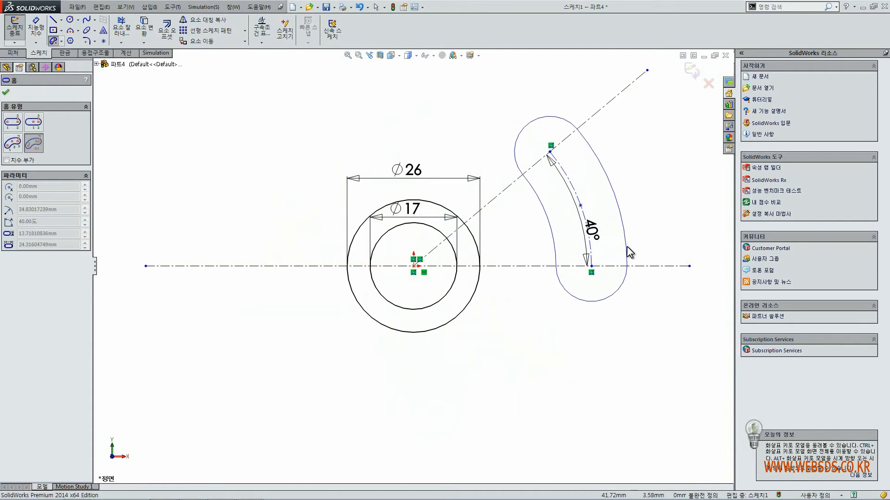
{"action": "left_click", "coordinate": [631, 248]}
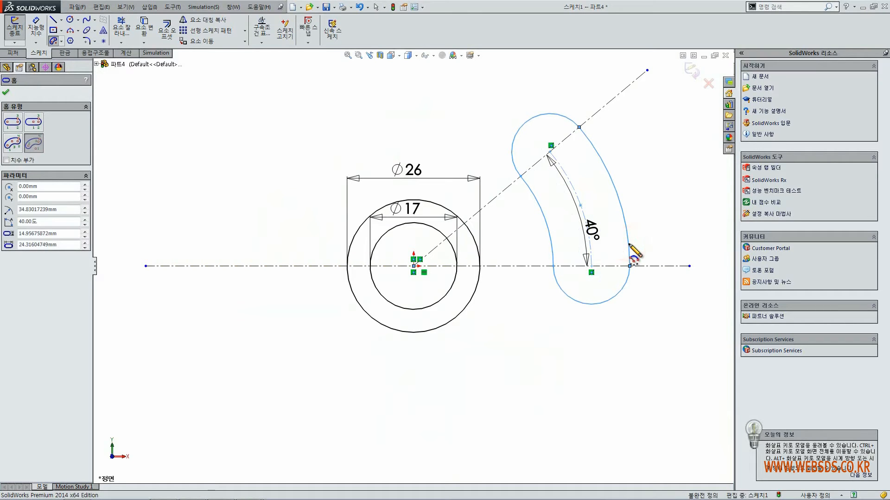
{"action": "left_click", "coordinate": [5, 92]}
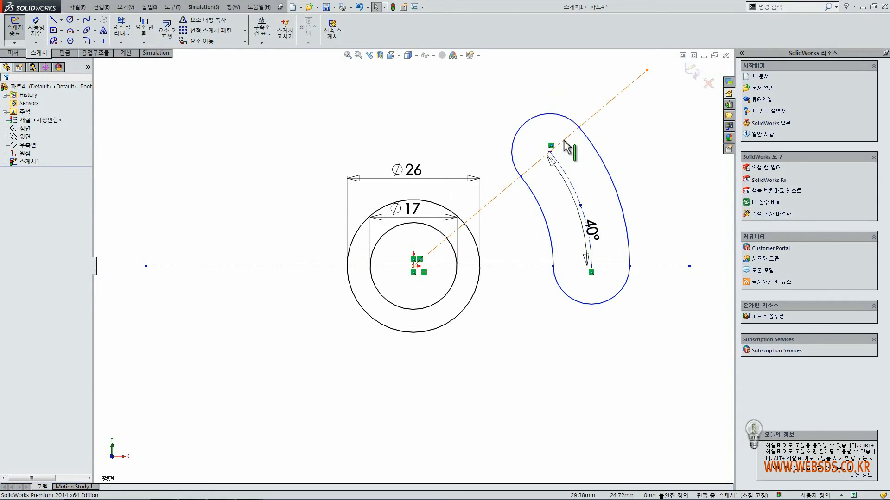
Inspect the coincident relation between the slot's upper arc centre and the inclined centerline.
{"action": "left_click", "coordinate": [551, 150]}
{"action": "left_click", "coordinate": [550, 153]}
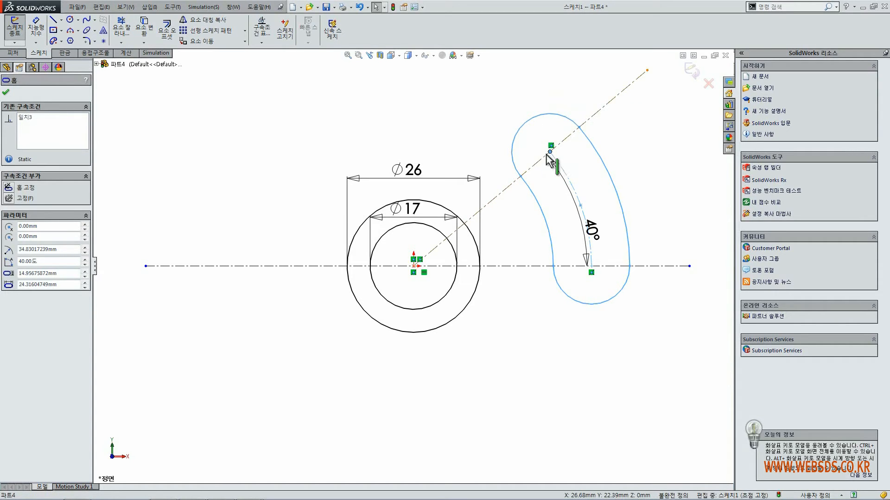
{"action": "key", "text": "Escape"}
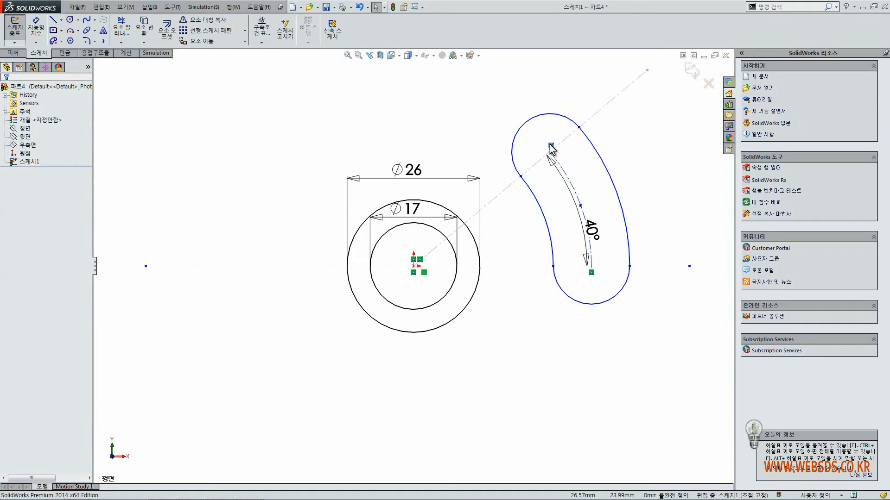
{"action": "left_click", "coordinate": [526, 215]}
Try changing the arc slot's width freehand at its lower rounded end.
{"action": "mouse_move", "coordinate": [634, 291]}
{"action": "left_mouse_down"}
{"action": "mouse_move", "coordinate": [630, 281]}
{"action": "mouse_move", "coordinate": [640, 295]}
{"action": "left_mouse_up"}
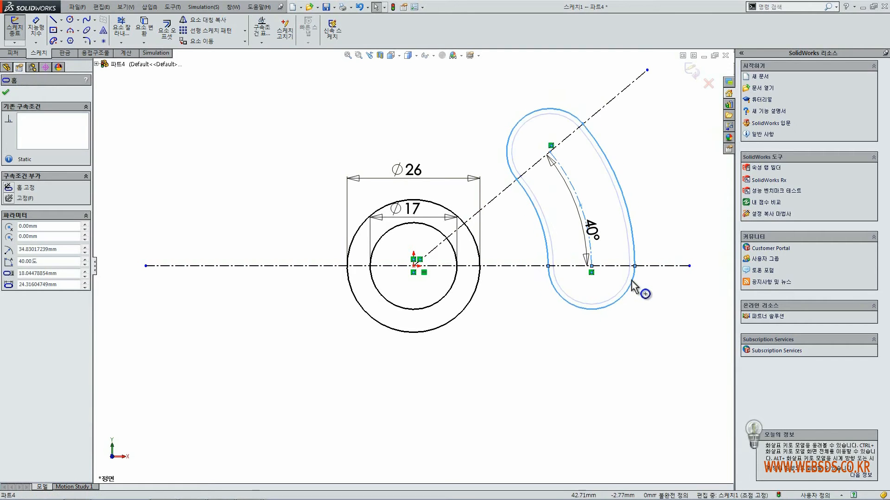
{"action": "left_click", "coordinate": [630, 274]}
{"action": "key", "text": "Escape"}
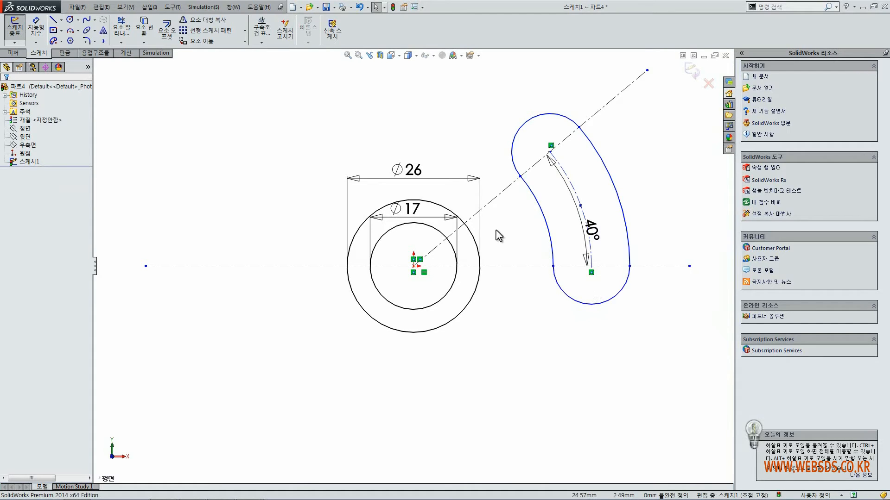
Dimension the radius of the slot's lower end arc as 6.6 mm, placing the dimension outside the slot's lower end.
{"action": "left_click", "coordinate": [36, 29]}
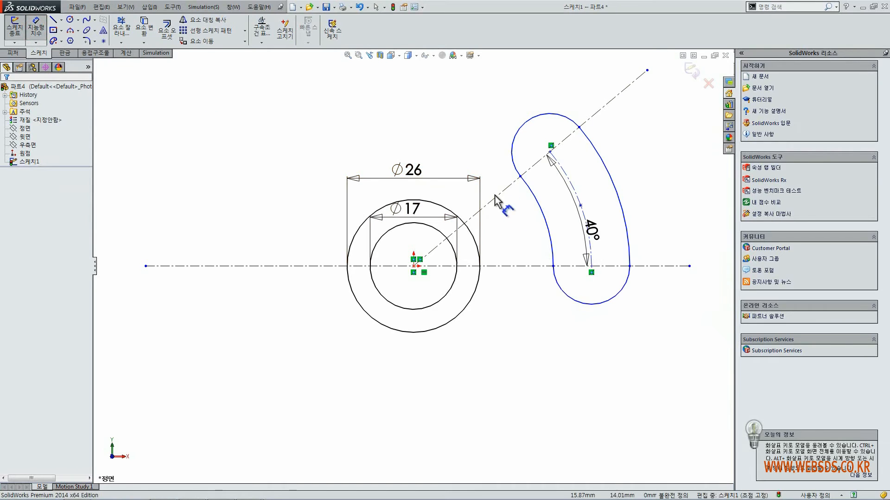
{"action": "left_click", "coordinate": [584, 304]}
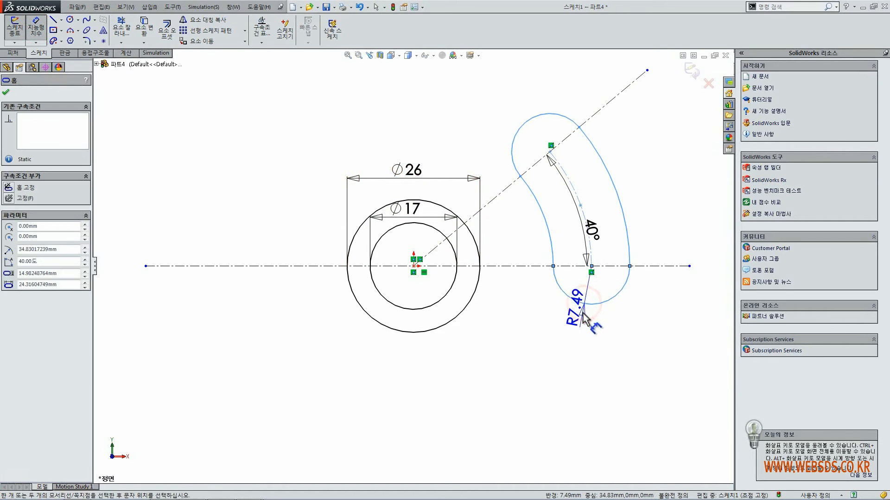
{"action": "left_click", "coordinate": [536, 330]}
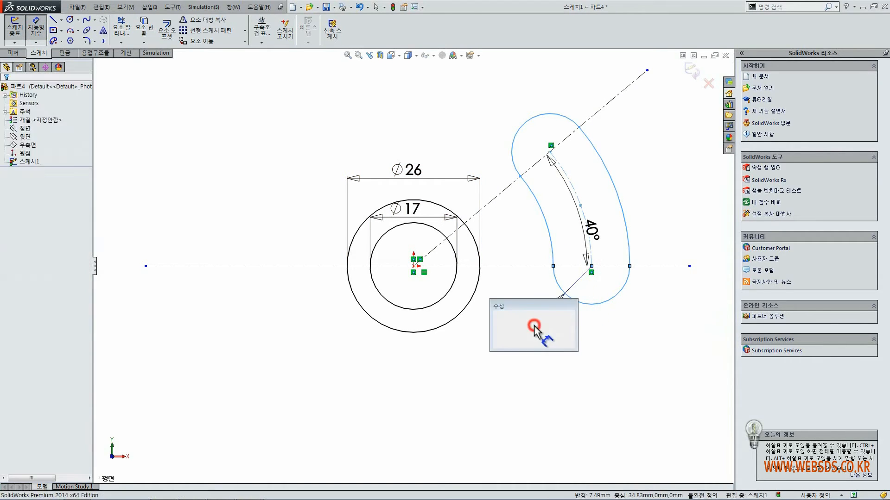
{"action": "type", "text": "6.6"}
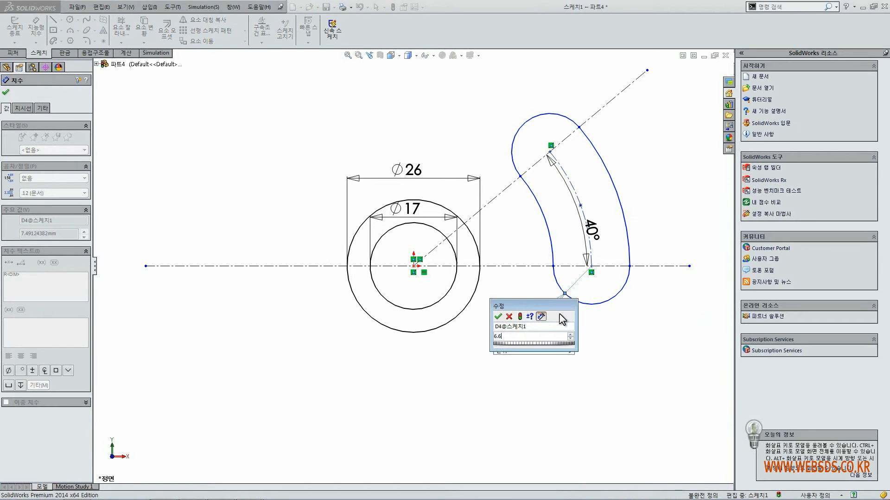
{"action": "key", "text": "Return"}
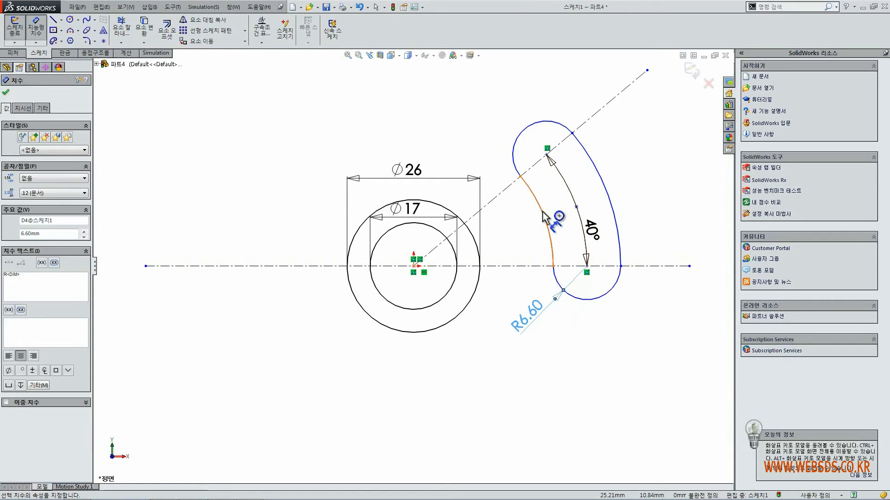
{"action": "left_click", "coordinate": [576, 206]}
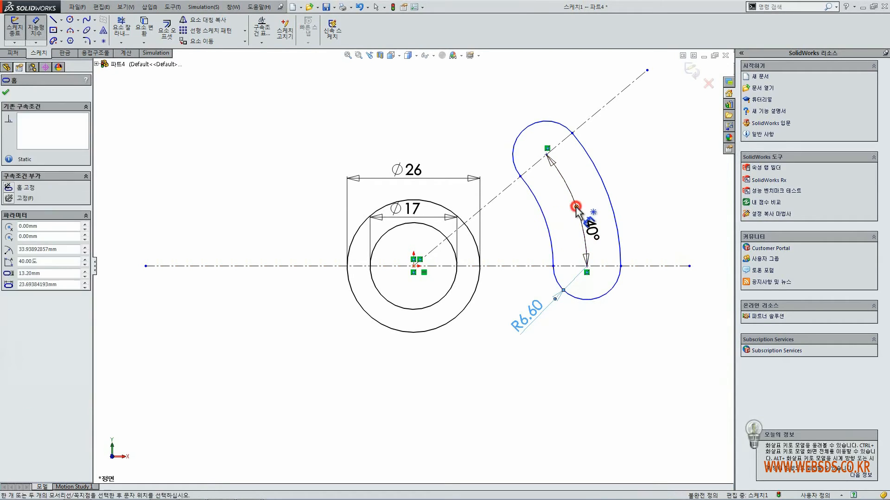
{"action": "left_click", "coordinate": [591, 236]}
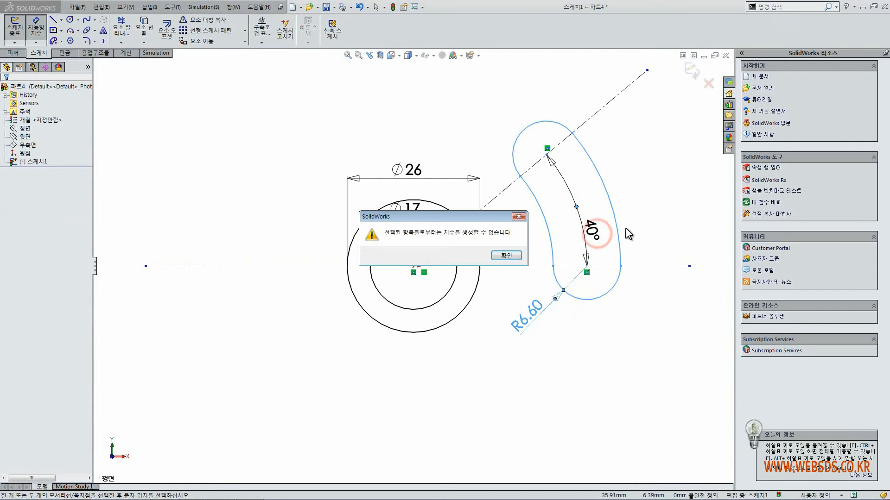
{"action": "left_click", "coordinate": [505, 256]}
Move the 40° dimension to the outer side of the slot's centre arc and dimension that arc's radius as 42 mm.
{"action": "left_click", "coordinate": [586, 224]}
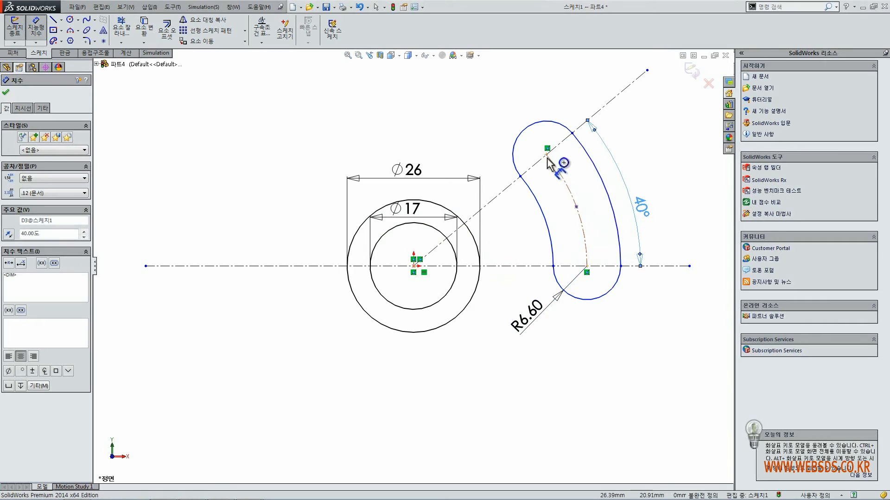
{"action": "left_click", "coordinate": [583, 234]}
{"action": "left_click", "coordinate": [532, 227]}
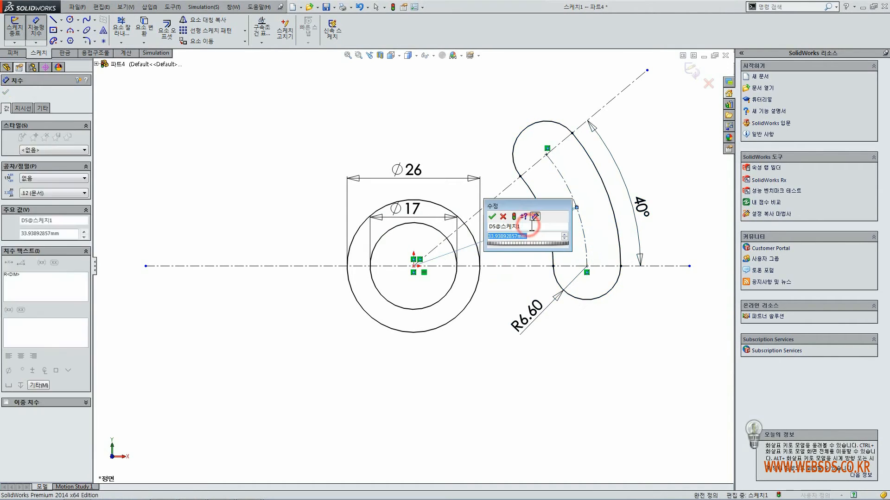
{"action": "type", "text": "42"}
{"action": "key", "text": "Return"}
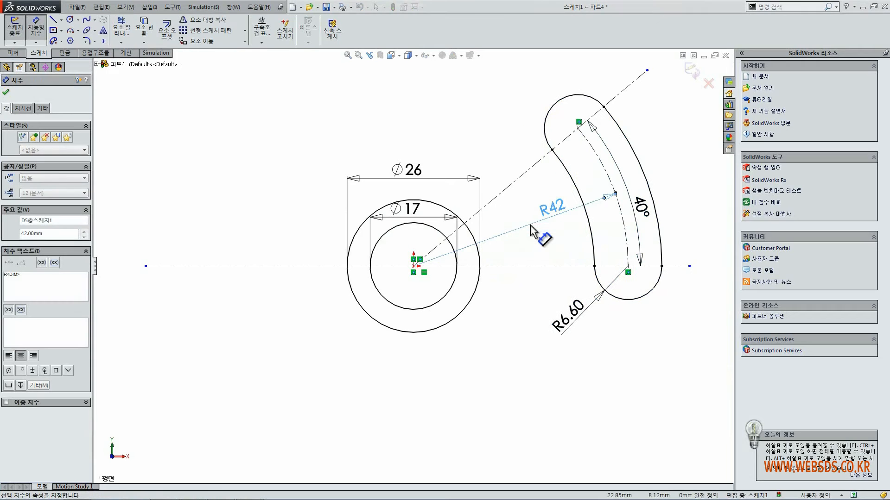
{"action": "left_click", "coordinate": [6, 94]}
{"action": "left_click", "coordinate": [514, 97]}
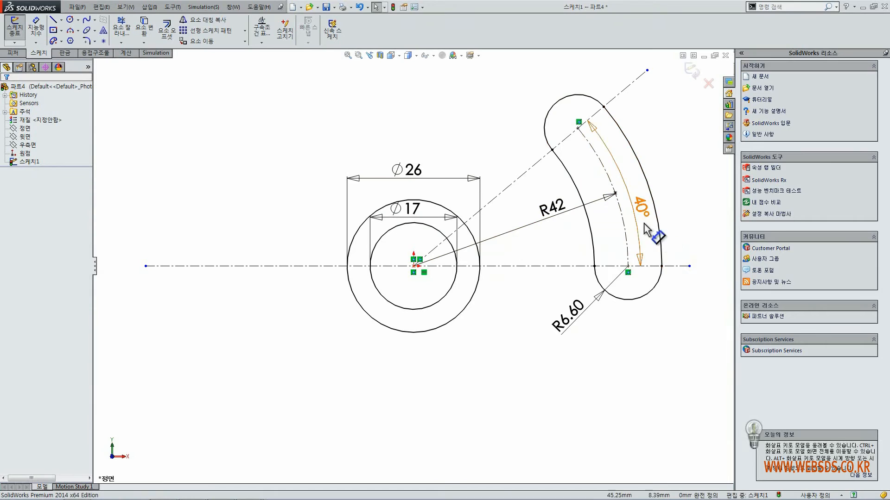
Sketch a second centerpoint arc slot about the origin, sharing the first slot's arc centres and about 21 mm wide.
{"action": "left_click", "coordinate": [62, 41]}
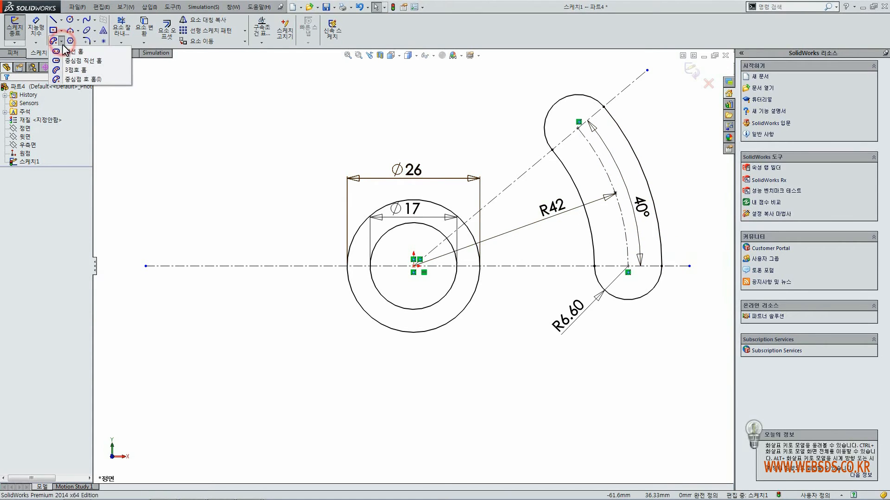
{"action": "left_click", "coordinate": [82, 79]}
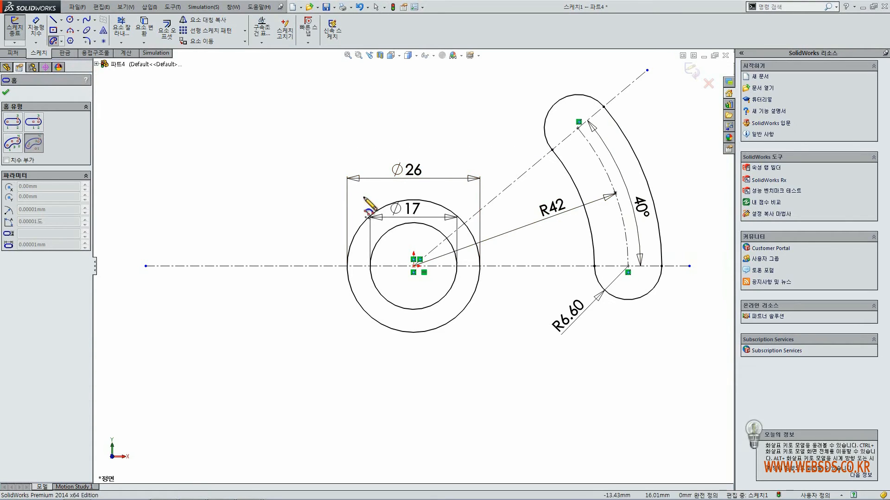
{"action": "left_click", "coordinate": [413, 267]}
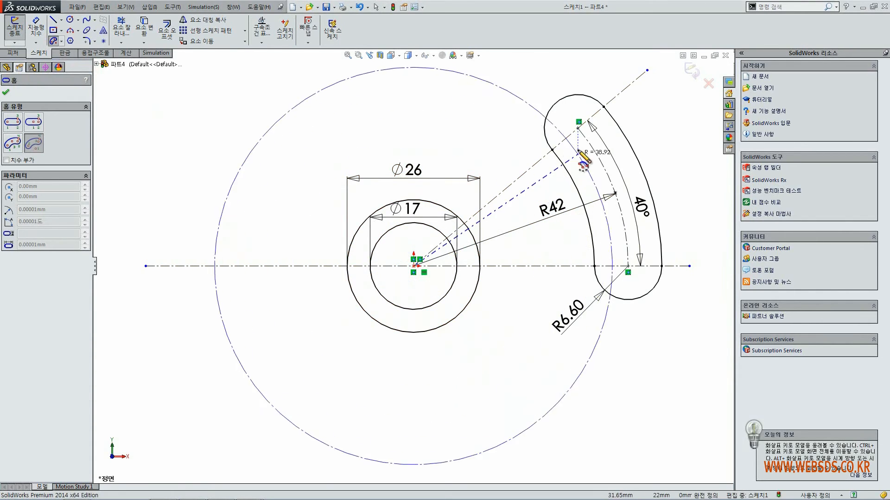
{"action": "left_click", "coordinate": [578, 128]}
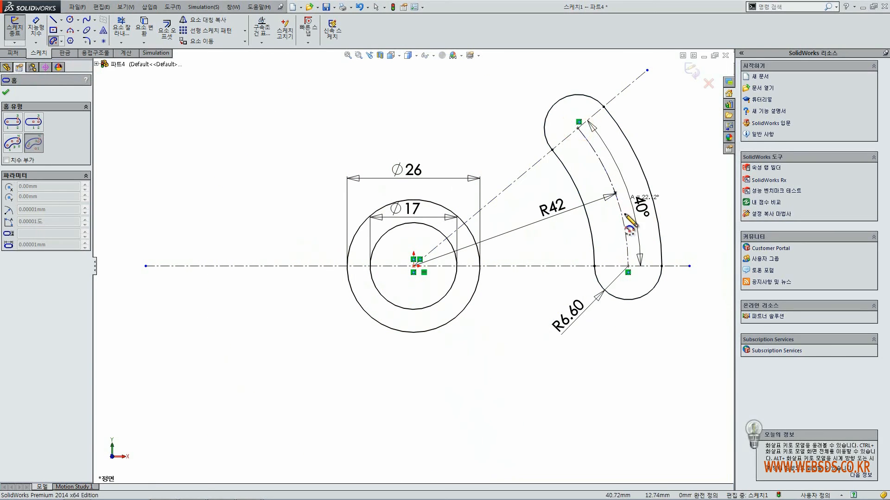
{"action": "left_click", "coordinate": [629, 268]}
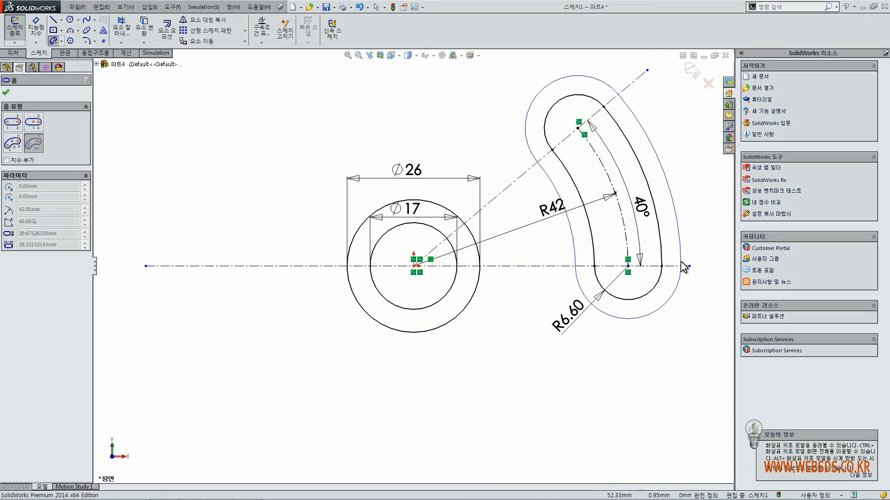
{"action": "left_click", "coordinate": [680, 266]}
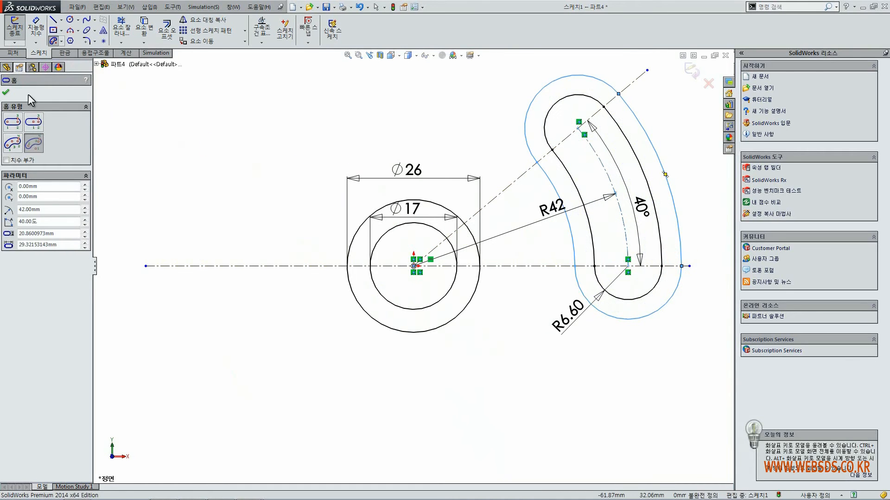
{"action": "left_click", "coordinate": [7, 92]}
{"action": "left_click", "coordinate": [446, 122]}
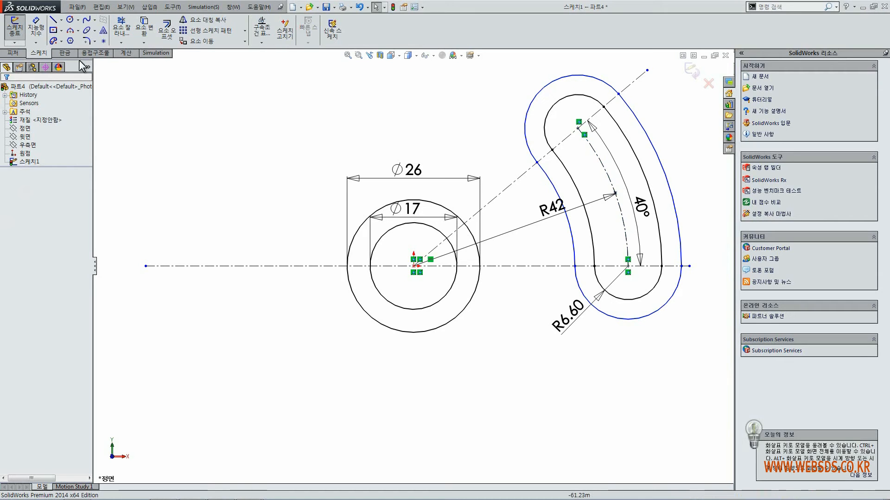
Dimension the radius of the outer arc slot's lower end as 13.2 mm, placing the dimension outside the slot.
{"action": "left_click", "coordinate": [37, 29]}
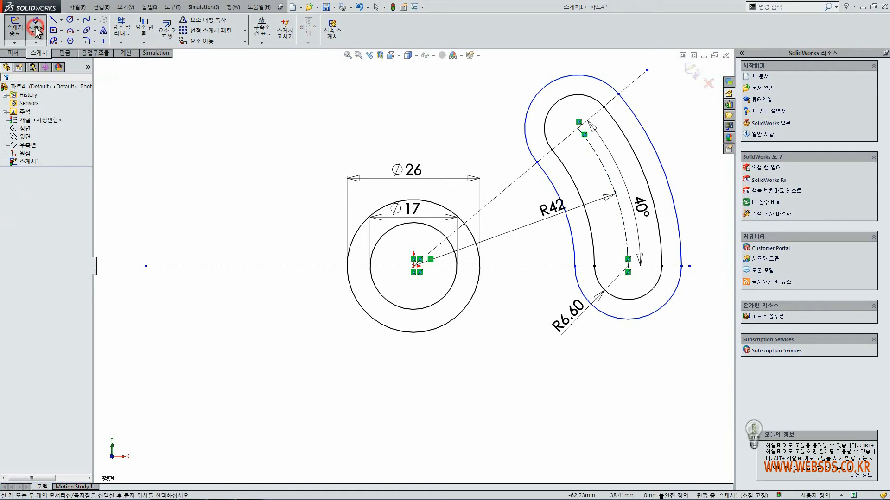
{"action": "left_click", "coordinate": [672, 300]}
{"action": "left_click", "coordinate": [688, 330]}
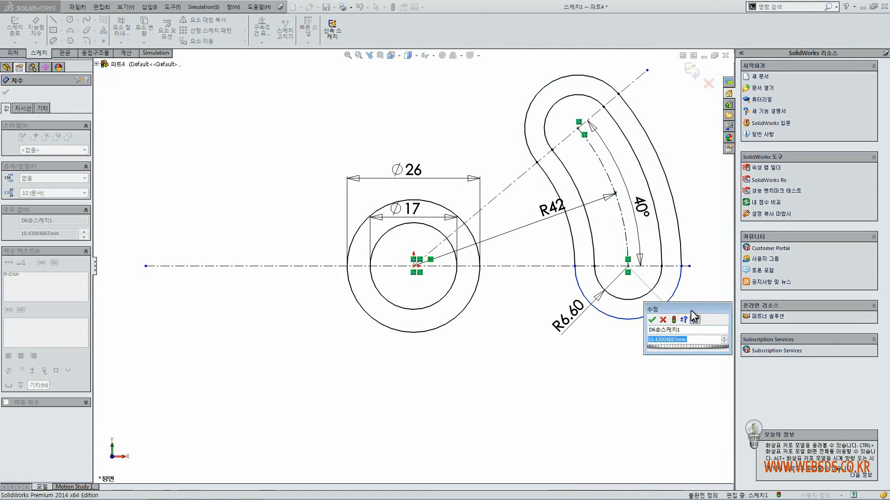
{"action": "type", "text": "13.2"}
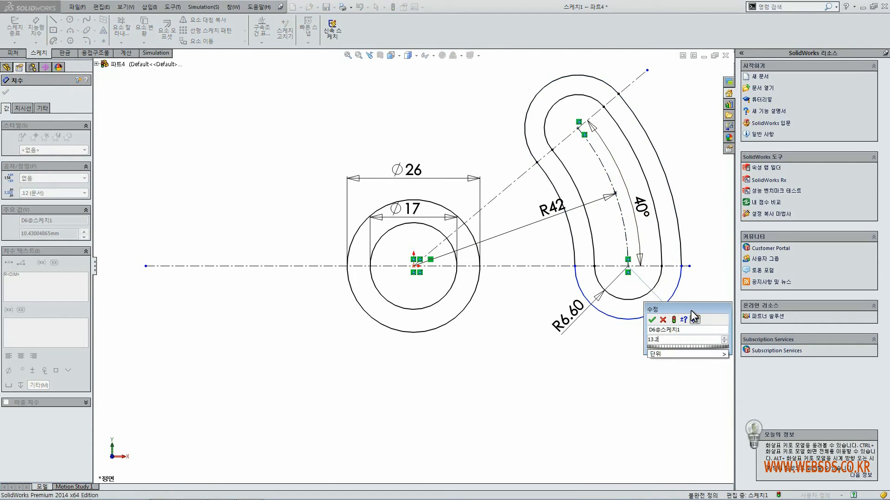
{"action": "key", "text": "Return"}
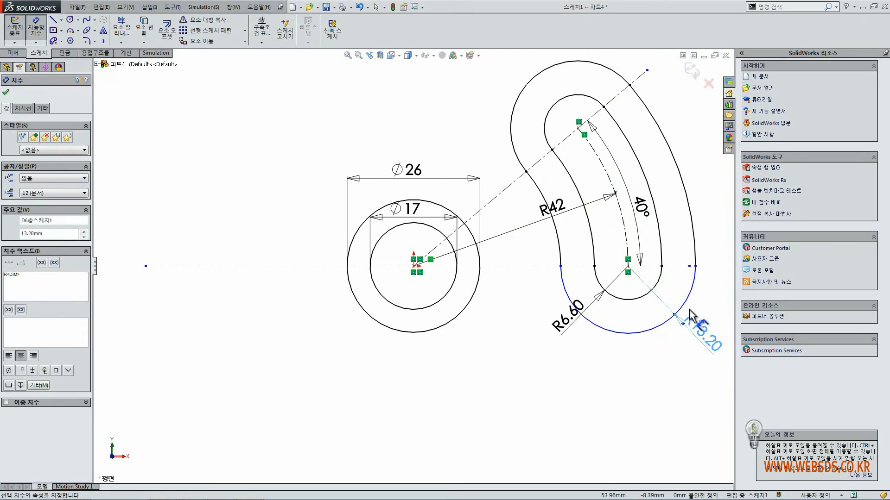
{"action": "left_click", "coordinate": [6, 90]}
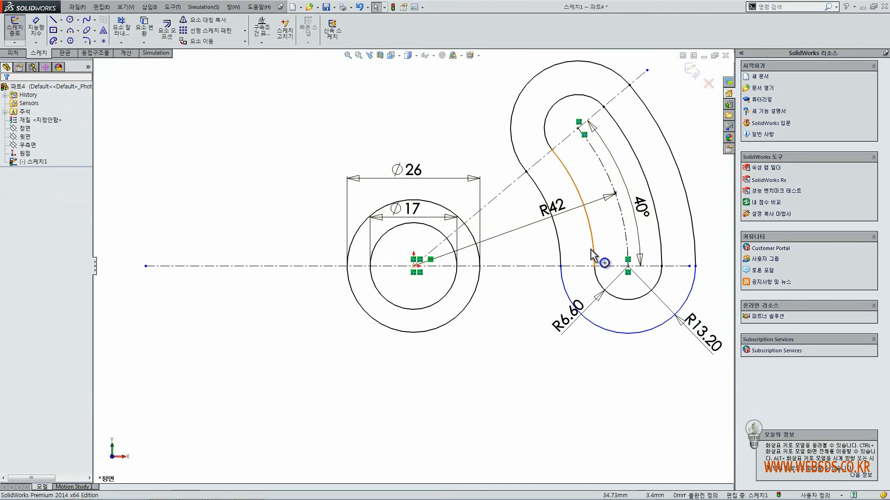
Try moving the outer arc slot's lower end freehand below the horizontal centerline.
{"action": "left_click", "coordinate": [626, 335]}
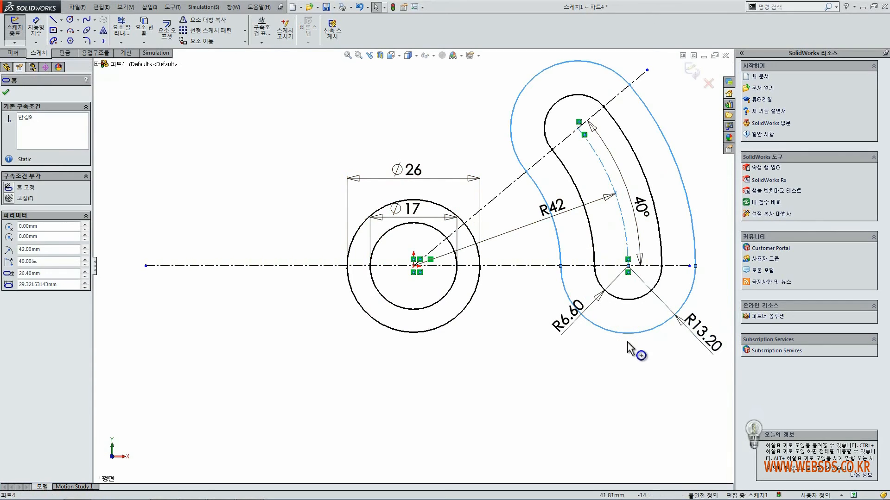
{"action": "left_click", "coordinate": [623, 357]}
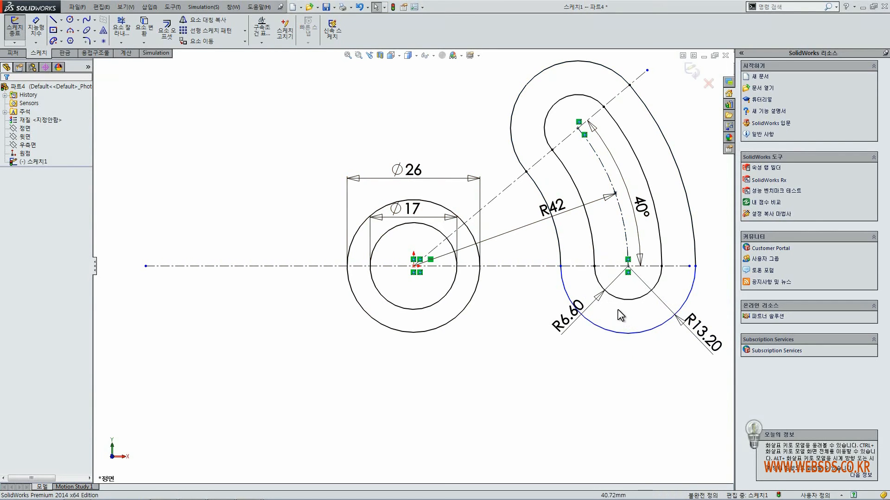
{"action": "left_click", "coordinate": [561, 265]}
{"action": "left_click_drag", "start_coordinate": [562, 273], "coordinate": [592, 288]}
{"action": "left_click", "coordinate": [544, 315]}
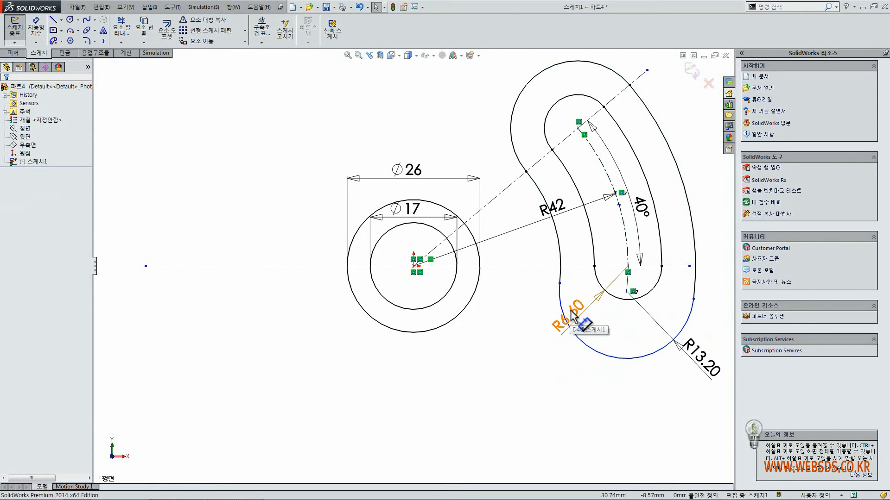
Make the outer arc slot's lower arc centre coincident with the horizontal centerline.
{"action": "left_click", "coordinate": [628, 294]}
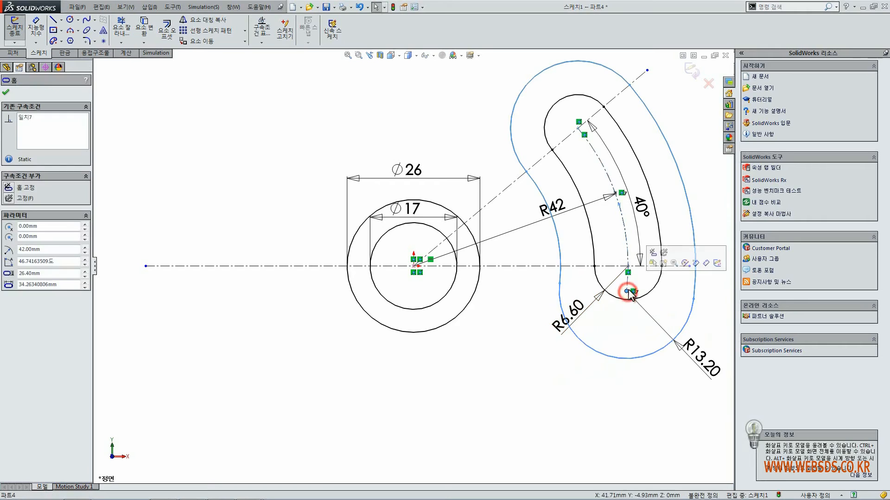
{"action": "left_click", "coordinate": [614, 267], "text": "ctrl"}
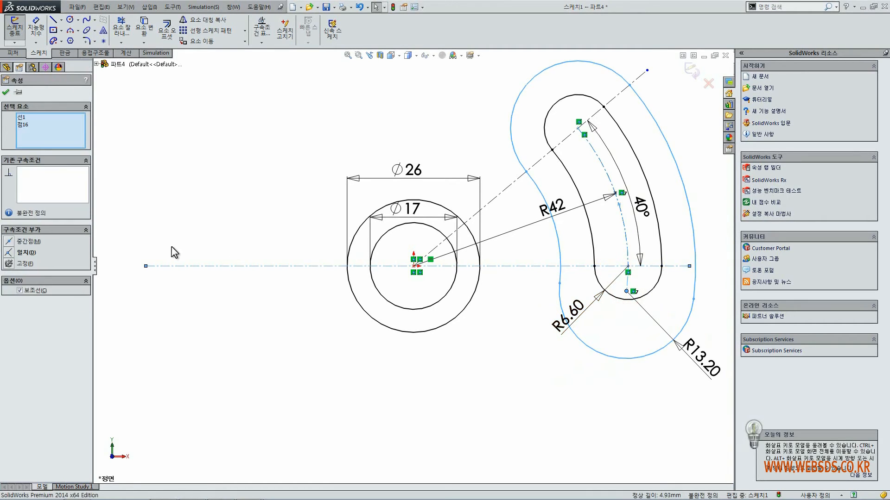
{"action": "left_click", "coordinate": [32, 251]}
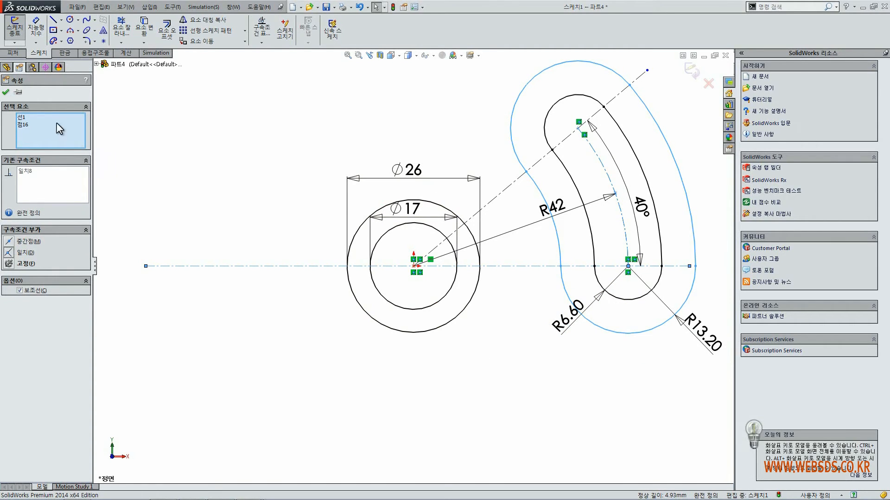
{"action": "left_click", "coordinate": [6, 92]}
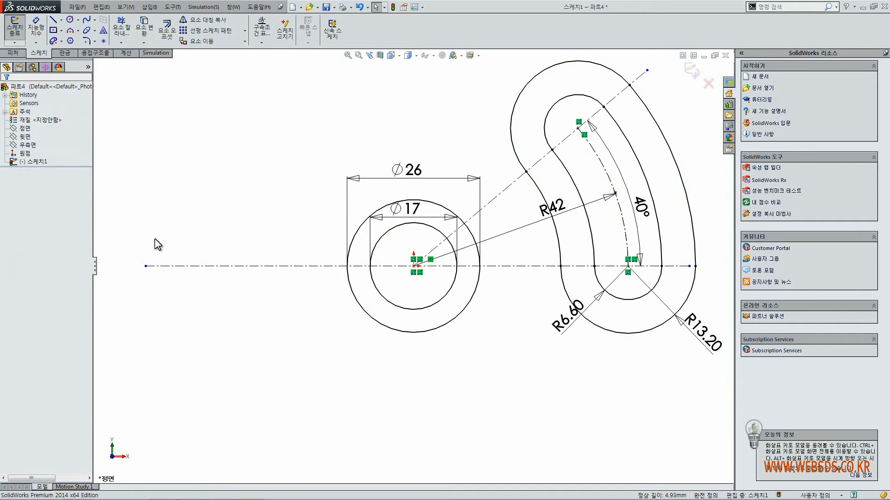
Sketch a straight slot along the horizontal centerline from its left endpoint, about 12 mm between arc centres and 18 mm wide.
{"action": "left_click", "coordinate": [61, 42]}
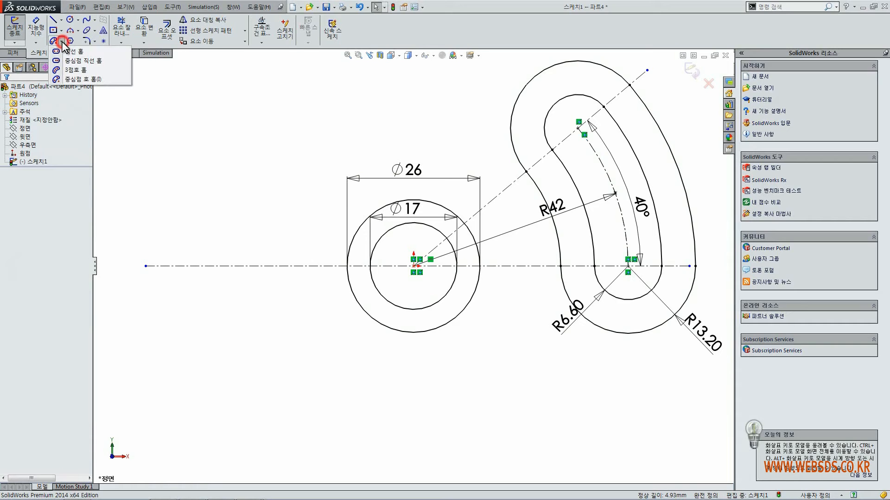
{"action": "left_click", "coordinate": [72, 52]}
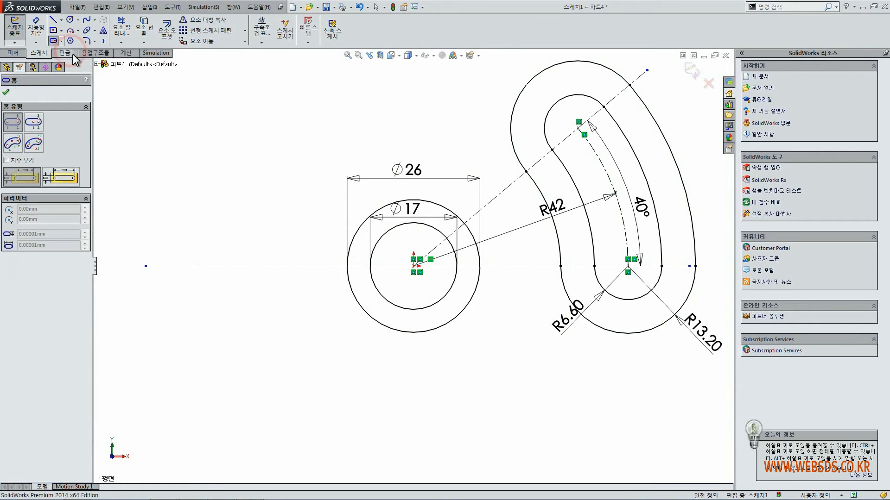
{"action": "left_click", "coordinate": [147, 266]}
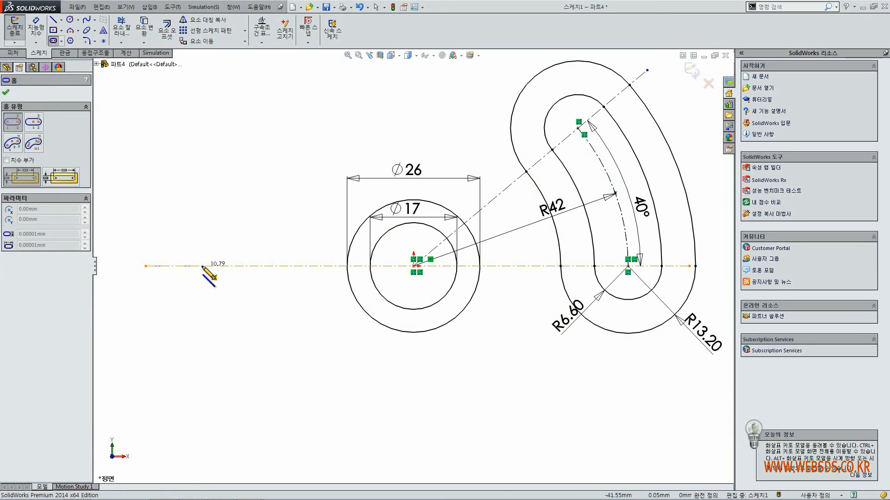
{"action": "left_click", "coordinate": [209, 266]}
{"action": "left_click", "coordinate": [214, 289]}
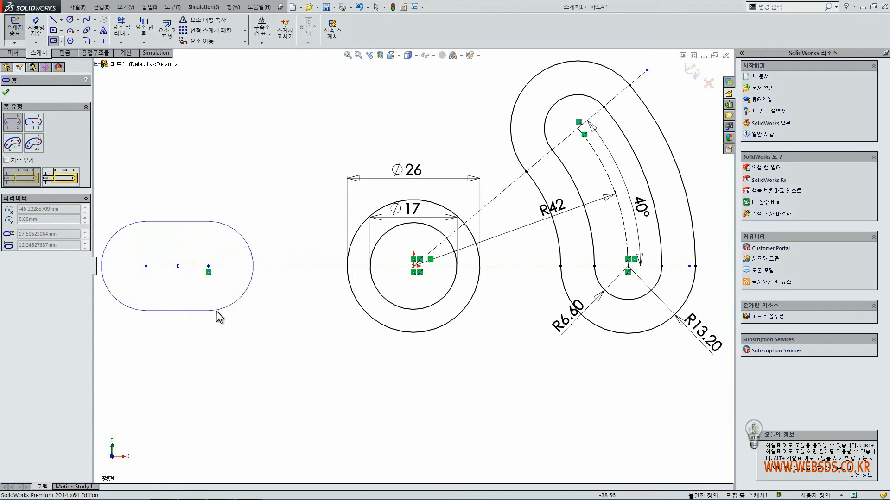
{"action": "left_click", "coordinate": [218, 312]}
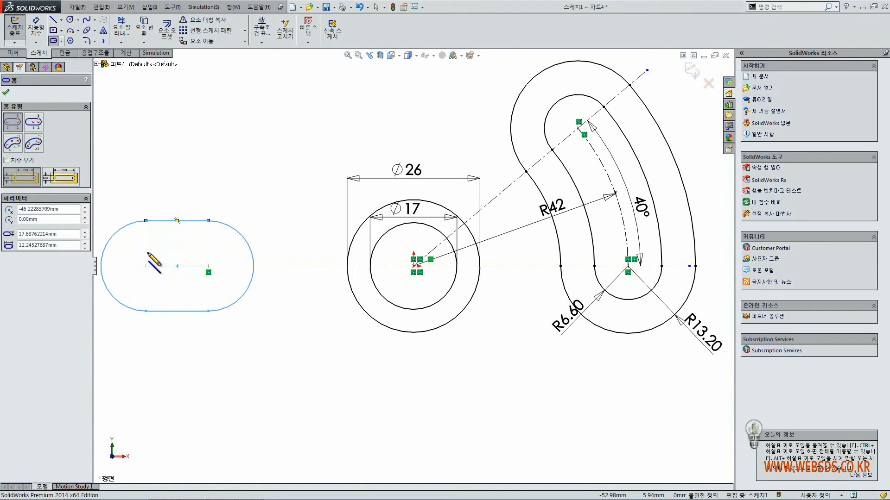
Sketch an inner straight slot about 8 mm wide between the same two arc centres as the outer straight slot.
{"action": "left_click", "coordinate": [146, 266]}
{"action": "left_click", "coordinate": [209, 266]}
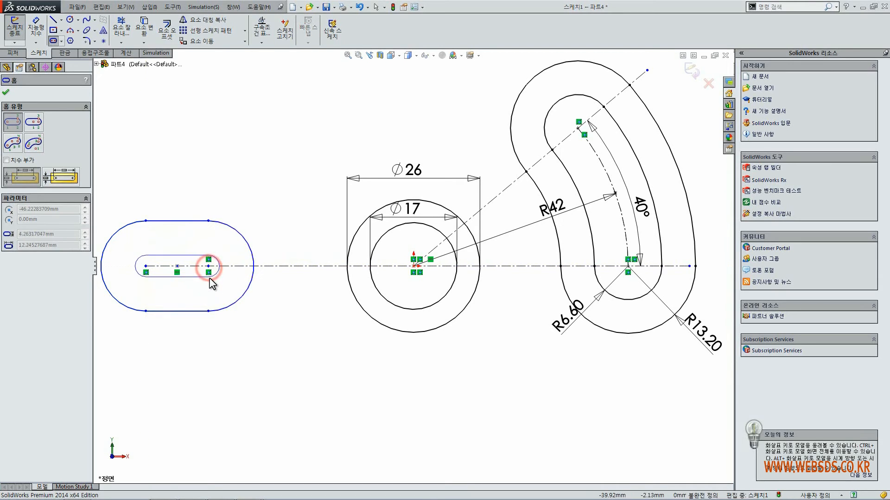
{"action": "left_click", "coordinate": [208, 287]}
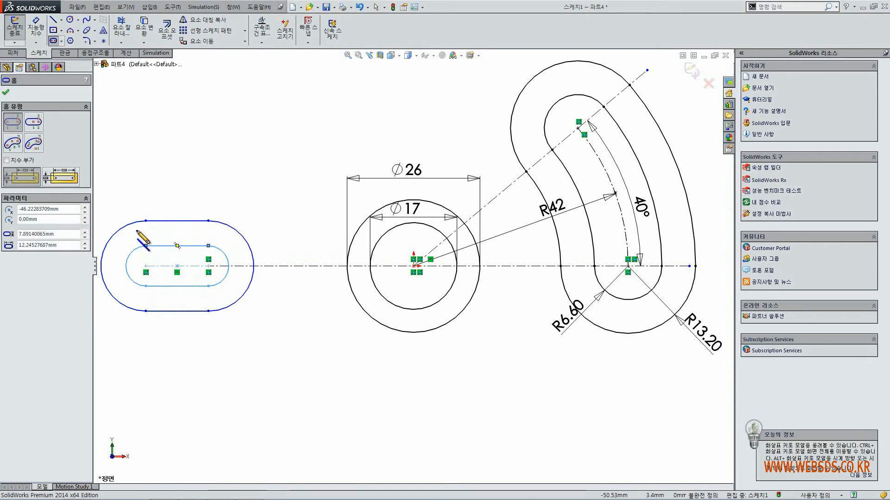
{"action": "left_click", "coordinate": [5, 92]}
{"action": "left_click", "coordinate": [264, 194]}
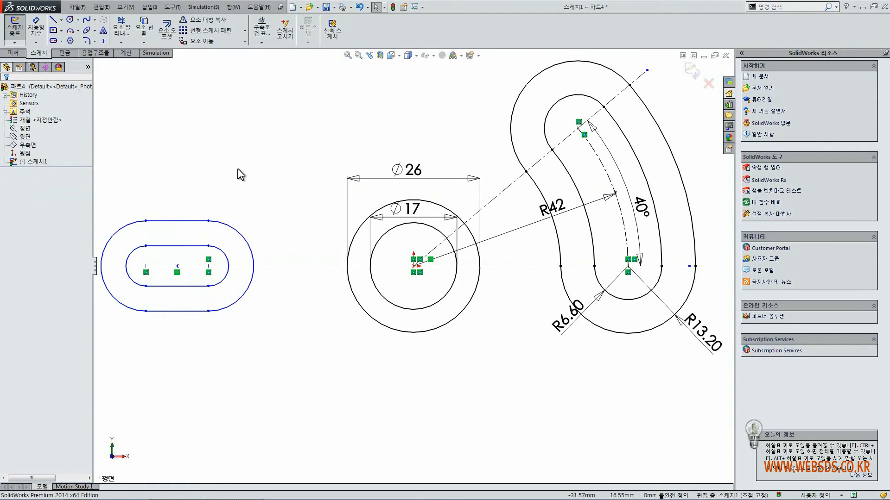
Dimension the end radius of the outer straight slot to 13.2 mm.
{"action": "left_click", "coordinate": [36, 28]}
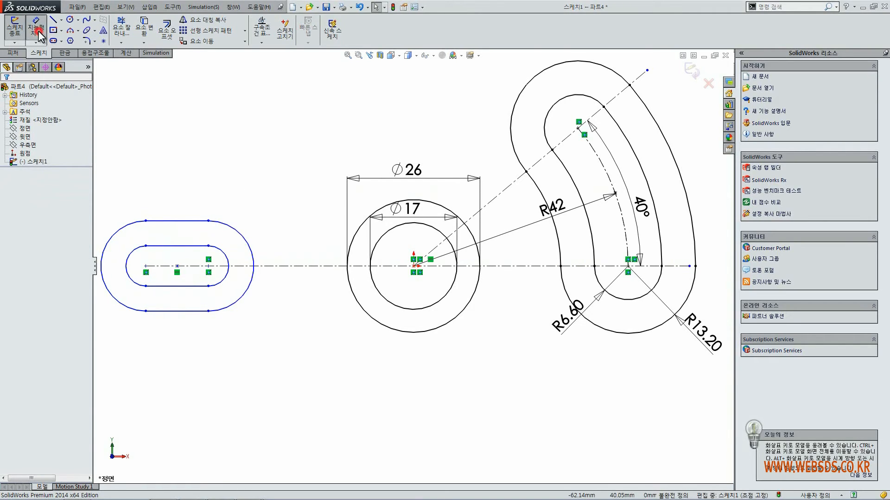
{"action": "left_click", "coordinate": [240, 235]}
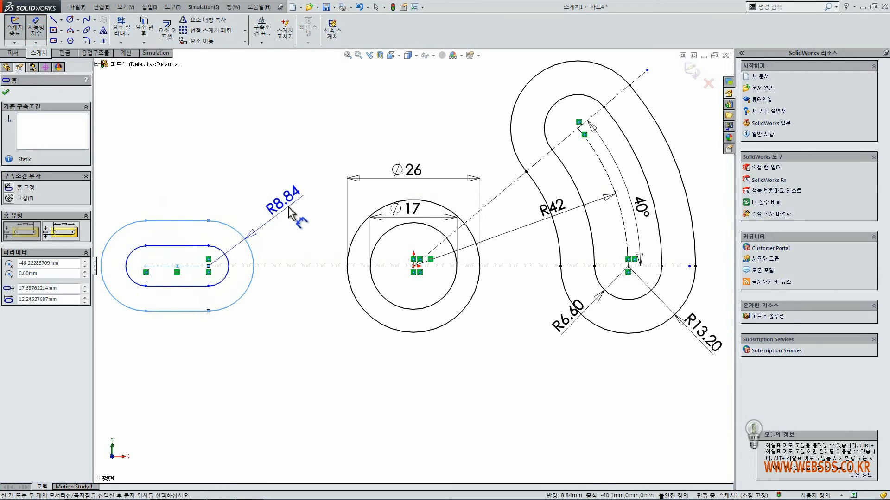
{"action": "left_click", "coordinate": [287, 201]}
{"action": "type", "text": "13"}
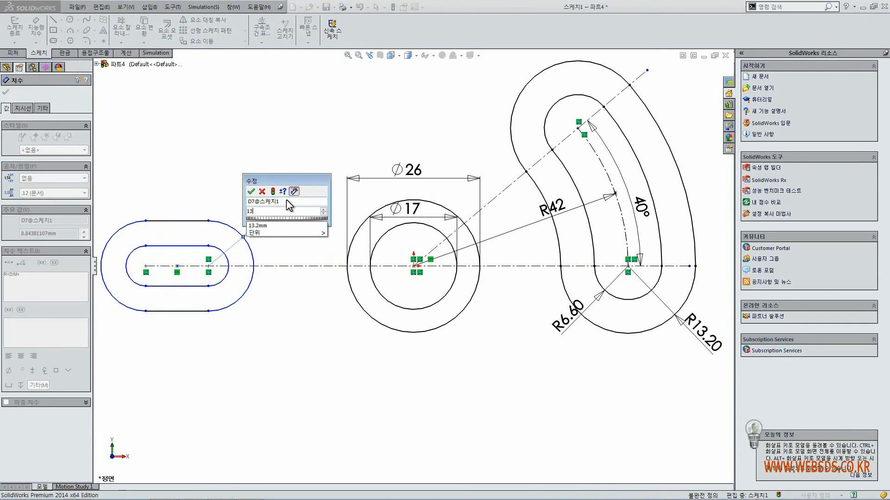
{"action": "type", "text": ".2"}
{"action": "key", "text": "Return"}
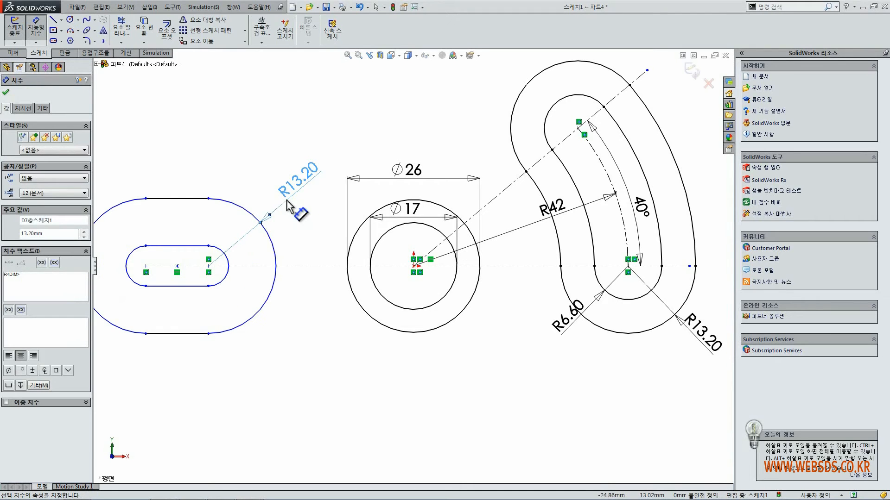
Dimension the end radius of the inner straight slot to 6.6 mm.
{"action": "left_click", "coordinate": [227, 264]}
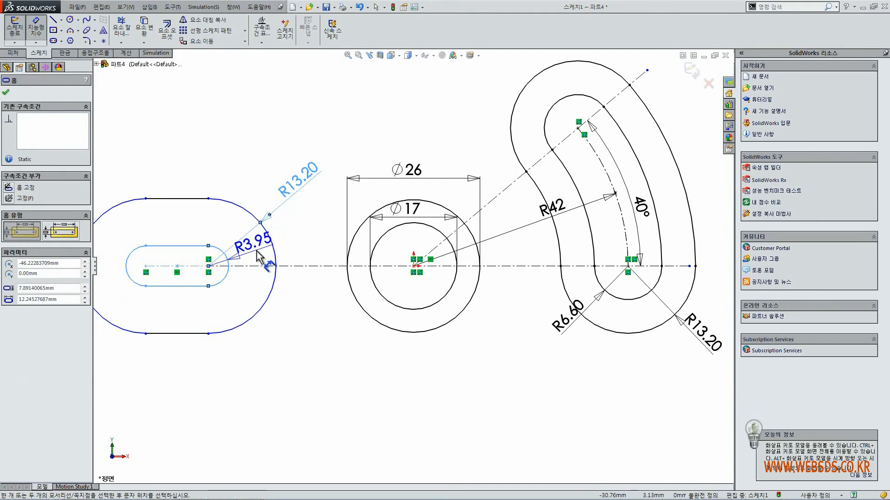
{"action": "left_click", "coordinate": [258, 250]}
{"action": "type", "text": "6.6"}
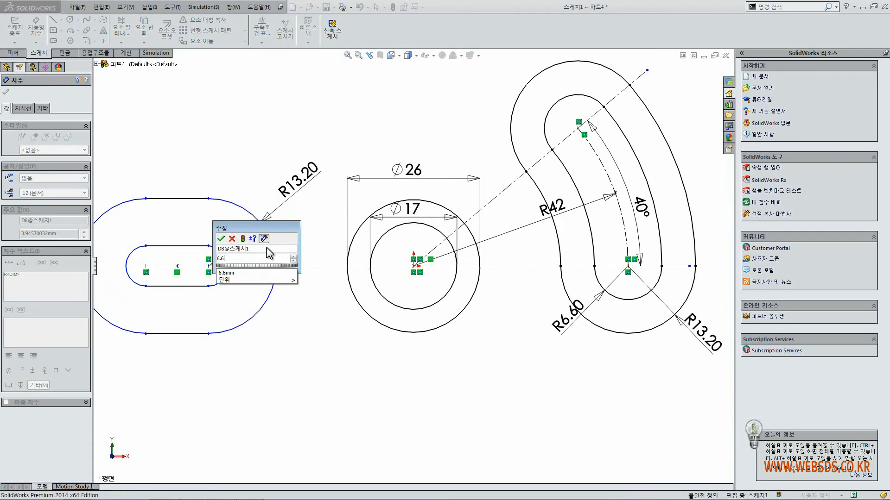
{"action": "key", "text": "Return"}
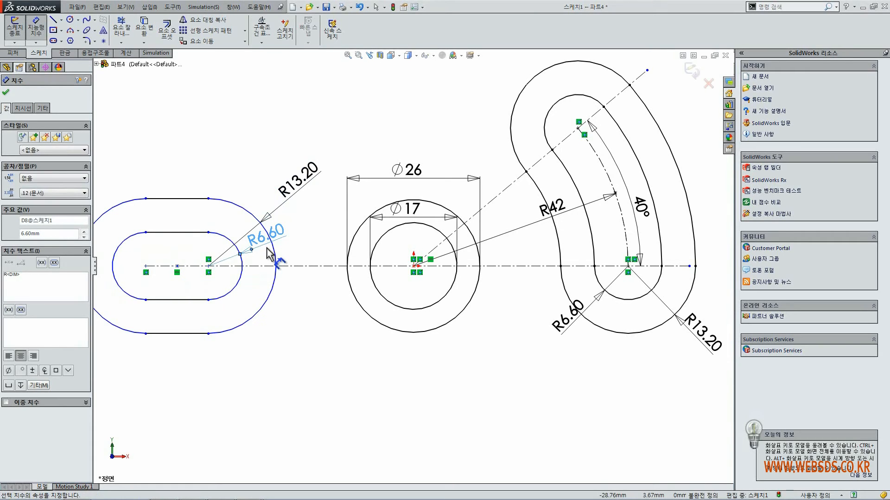
Dimension the horizontal distance between the straight slot's two arc centres to 9 mm.
{"action": "left_click", "coordinate": [208, 265]}
{"action": "left_click", "coordinate": [146, 267]}
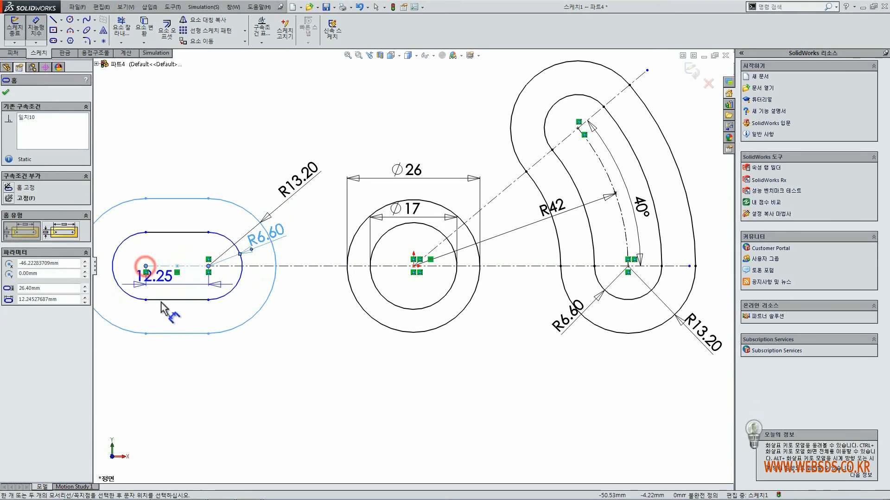
{"action": "left_click", "coordinate": [178, 385]}
{"action": "type", "text": "9"}
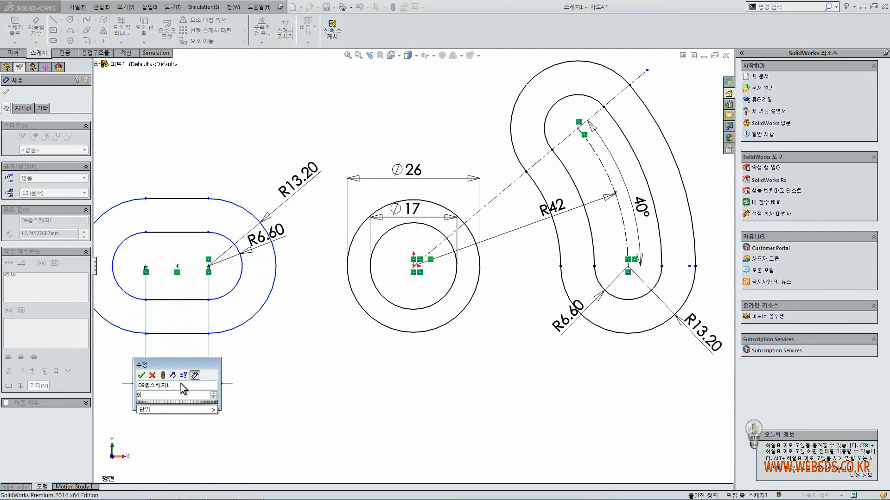
{"action": "key", "text": "Return"}
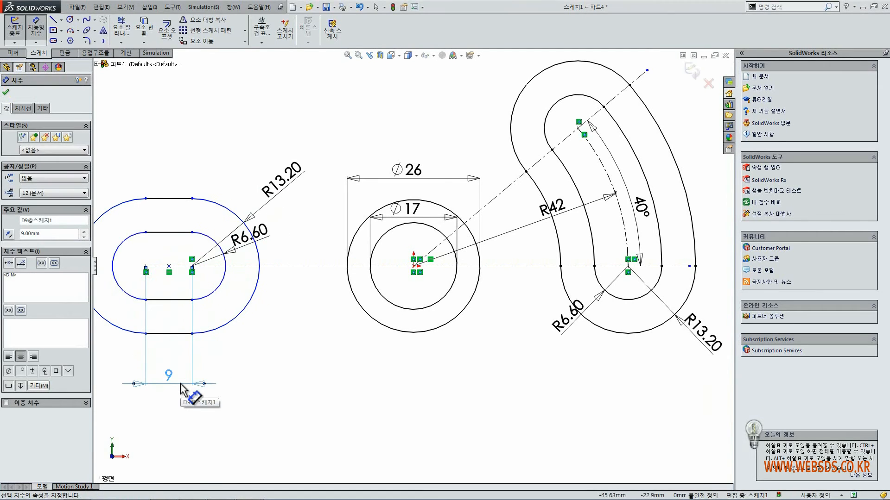
Dimension the horizontal distance from the straight slot's left arc centre to the origin as 40.8 mm.
{"action": "key", "text": "z"}
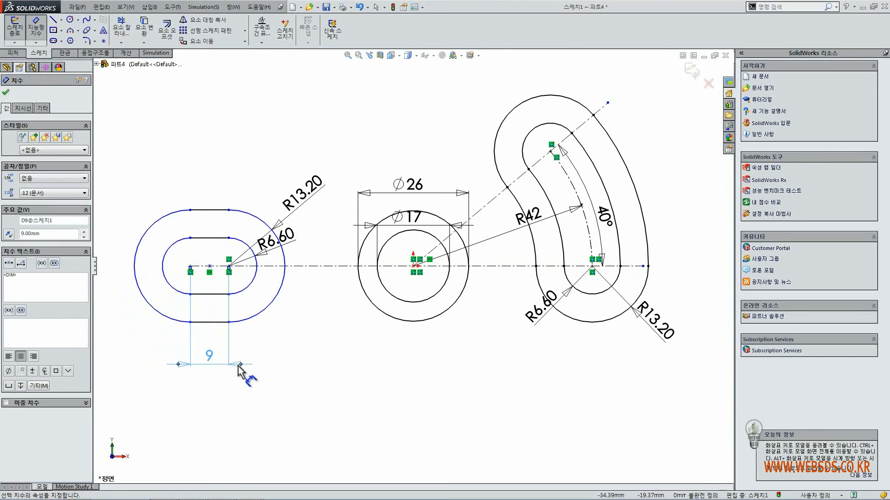
{"action": "left_click", "coordinate": [190, 267]}
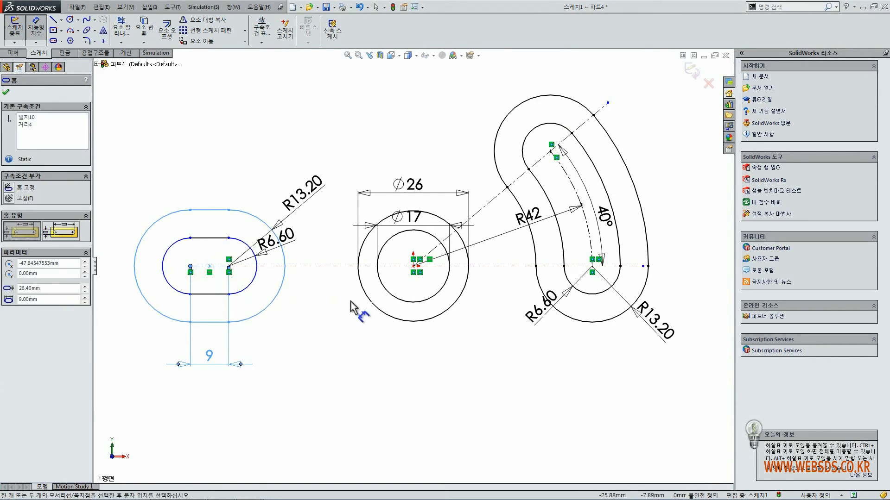
{"action": "left_click", "coordinate": [413, 267]}
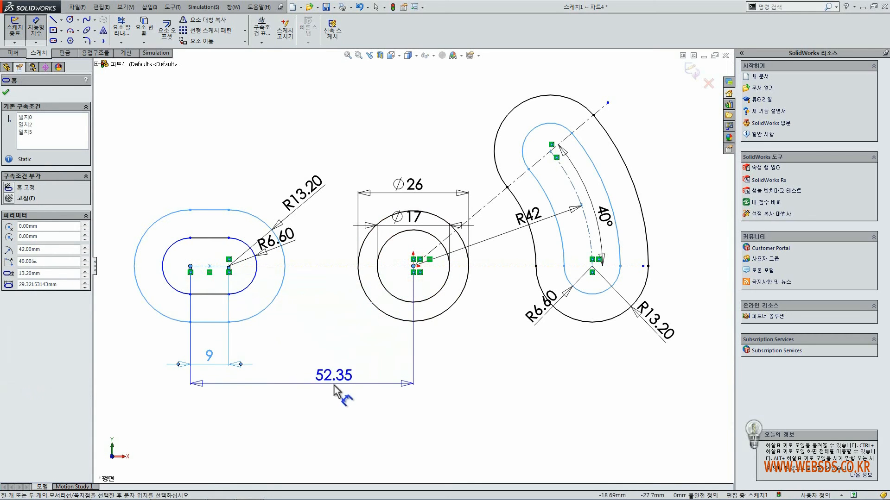
{"action": "left_click", "coordinate": [335, 387]}
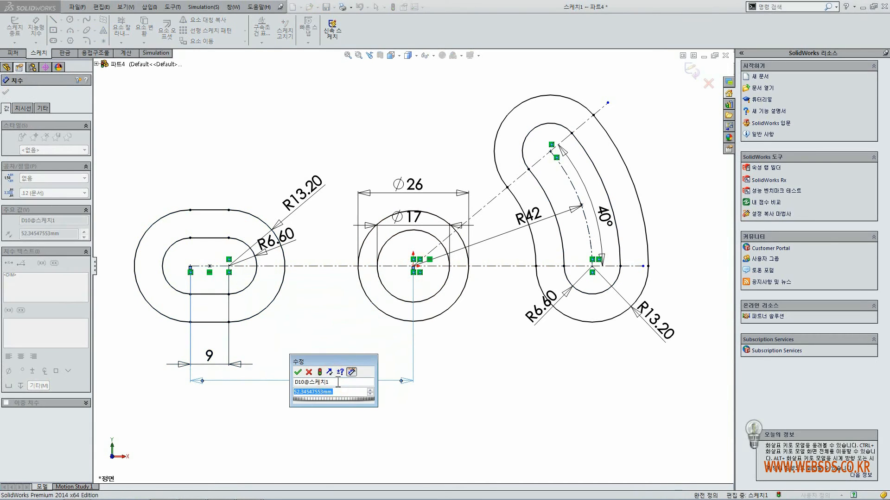
{"action": "type", "text": "40.8"}
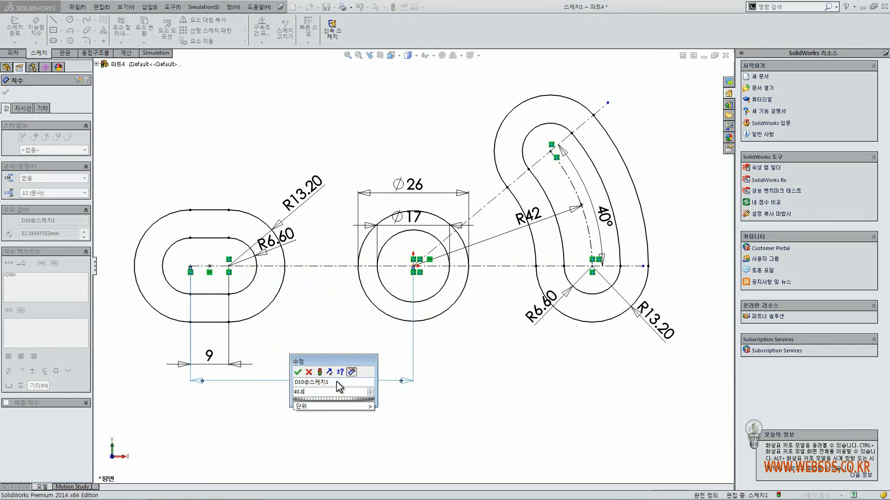
{"action": "left_click", "coordinate": [298, 372]}
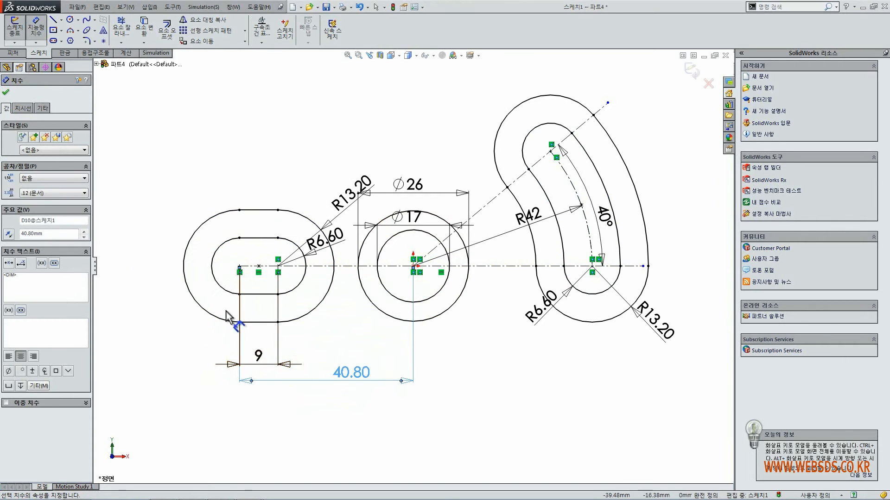
{"action": "left_click", "coordinate": [6, 93]}
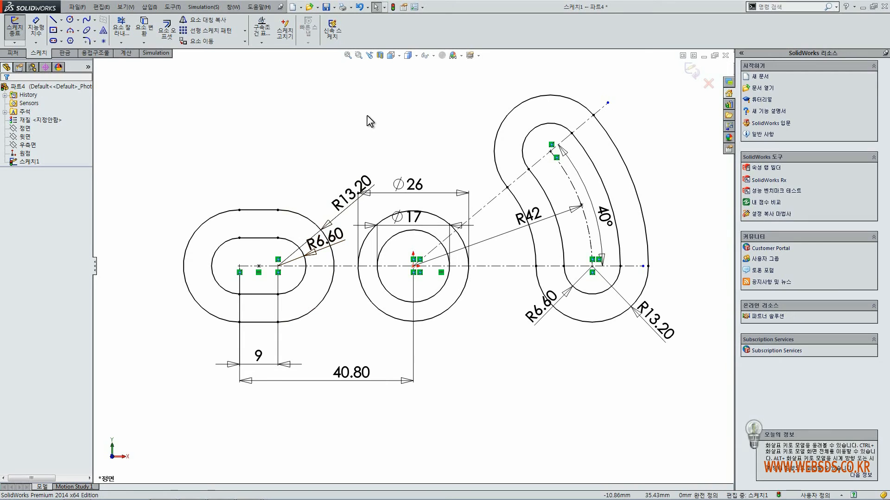
Sketch two concentric circles, about 21.6 mm and 11.9 mm in diameter, in the empty area above and left of the origin circles.
{"action": "left_click", "coordinate": [70, 20]}
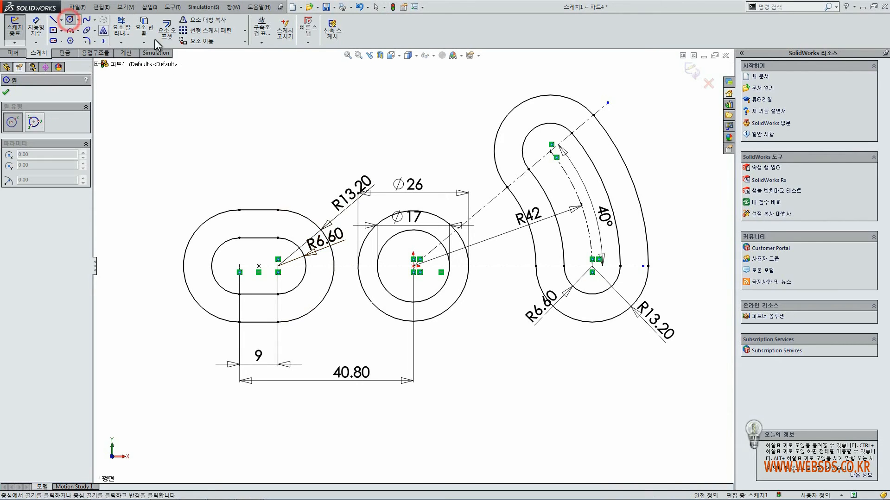
{"action": "left_click", "coordinate": [321, 86]}
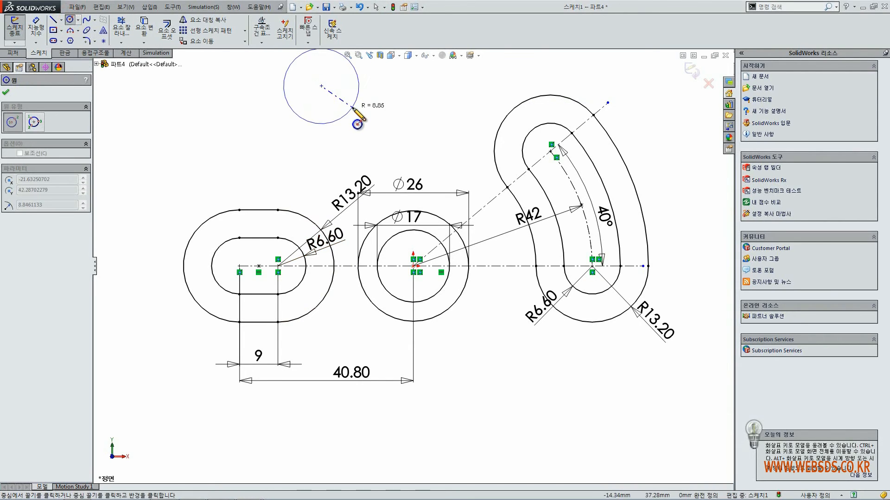
{"action": "key", "text": "z"}
{"action": "left_click", "coordinate": [370, 132]}
{"action": "left_click", "coordinate": [336, 116]}
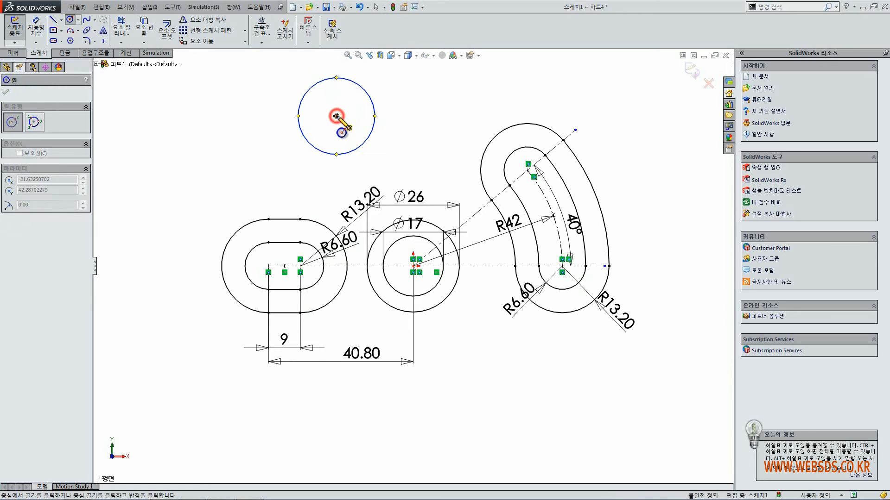
{"action": "left_click", "coordinate": [351, 131]}
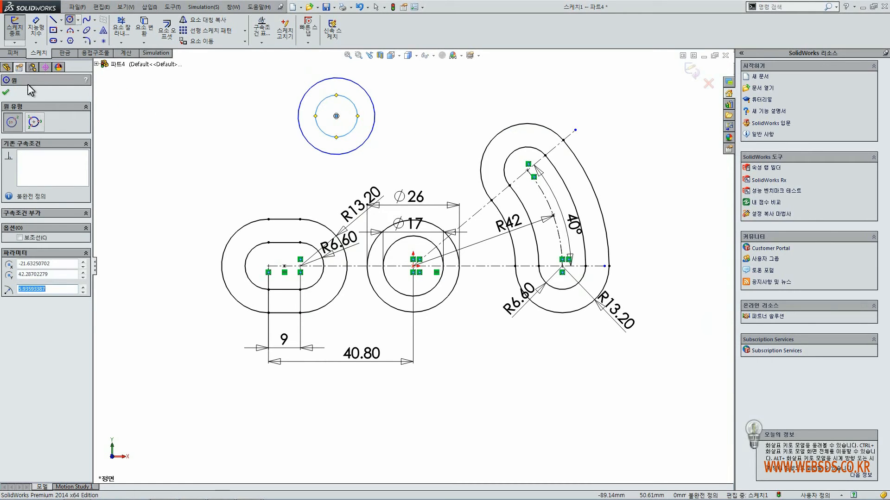
{"action": "left_click", "coordinate": [7, 92]}
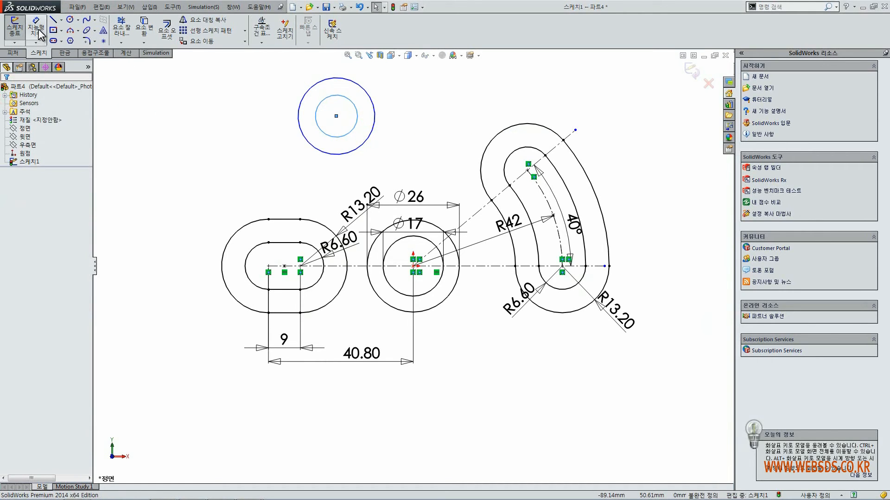
{"action": "left_click", "coordinate": [129, 89]}
Dimension the outer of the two upper circles to a diameter of 24 mm.
{"action": "left_click", "coordinate": [36, 27]}
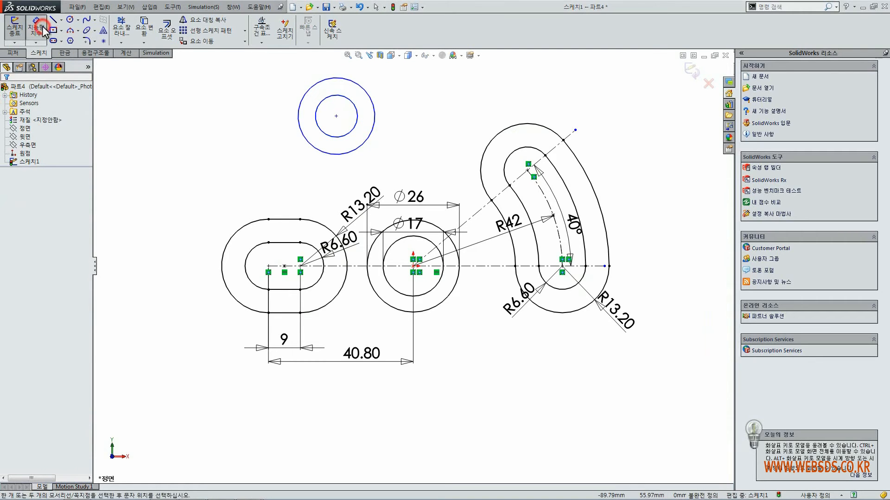
{"action": "left_click", "coordinate": [374, 117]}
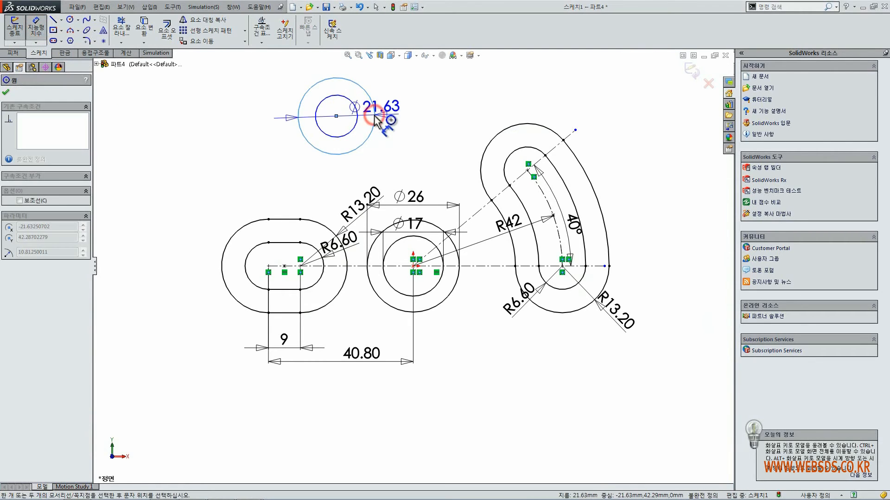
{"action": "left_click", "coordinate": [402, 118]}
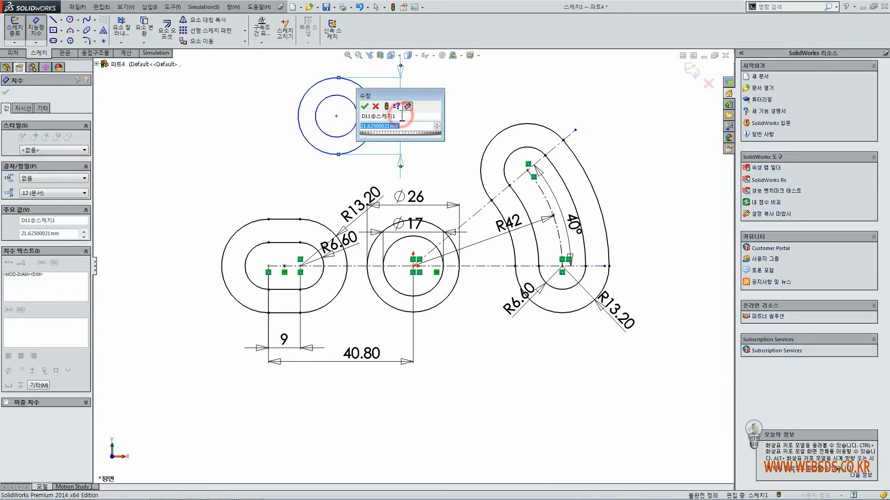
{"action": "type", "text": "24"}
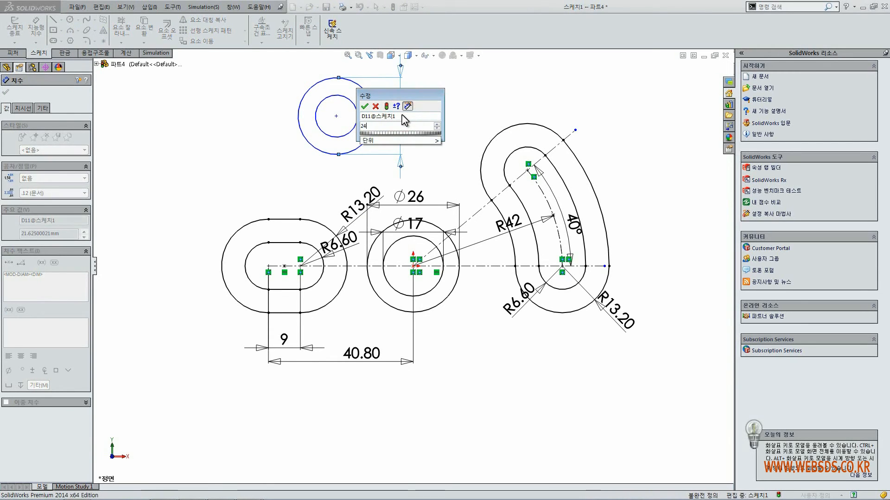
{"action": "key", "text": "Return"}
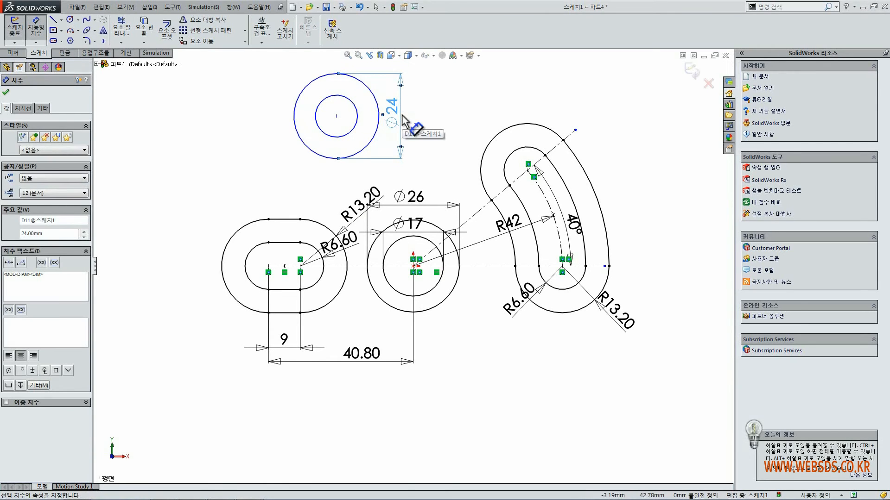
Dimension the inner of the two upper circles to a diameter of 10.8 mm.
{"action": "left_click", "coordinate": [356, 119]}
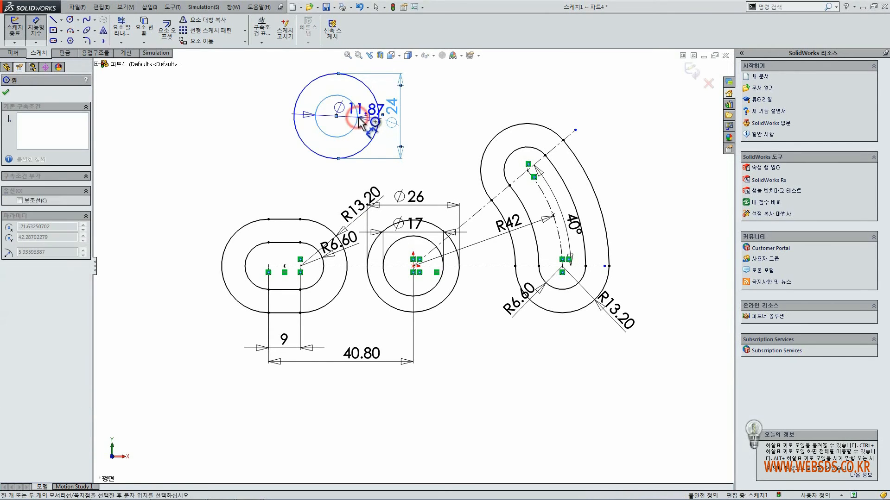
{"action": "left_click", "coordinate": [284, 116]}
{"action": "type", "text": "10.8"}
{"action": "key", "text": "Return"}
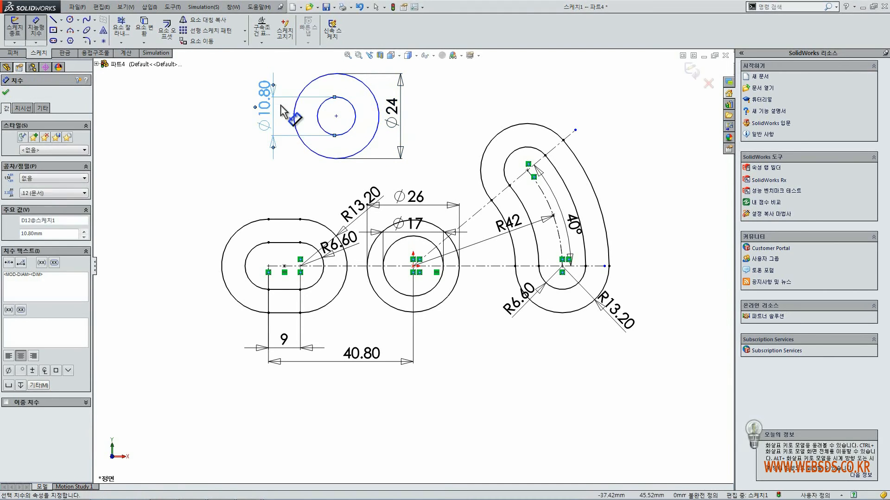
{"action": "left_click", "coordinate": [5, 94]}
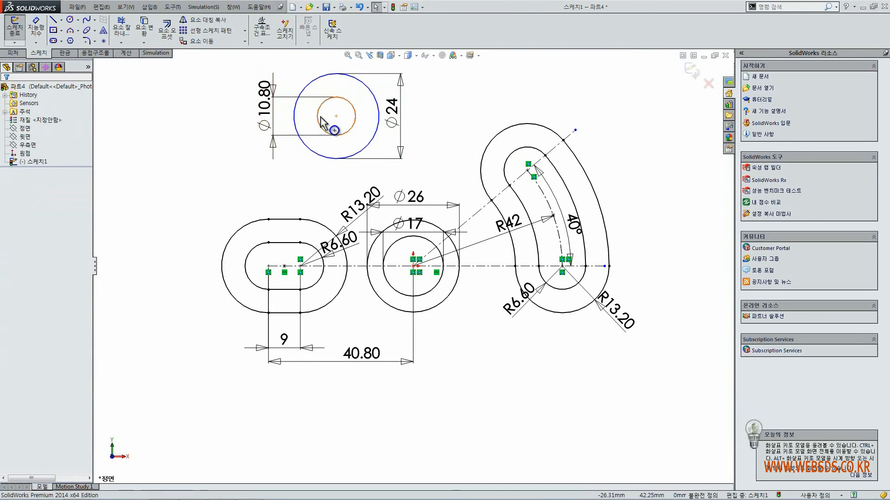
Move the upper circles slightly down and left, and dimension their centre's horizontal distance from the origin to 11.4 mm.
{"action": "mouse_move", "coordinate": [336, 117]}
{"action": "left_mouse_down"}
{"action": "mouse_move", "coordinate": [307, 121]}
{"action": "mouse_move", "coordinate": [349, 144]}
{"action": "mouse_move", "coordinate": [294, 124]}
{"action": "mouse_move", "coordinate": [342, 155]}
{"action": "mouse_move", "coordinate": [287, 139]}
{"action": "mouse_move", "coordinate": [354, 123]}
{"action": "mouse_move", "coordinate": [302, 161]}
{"action": "mouse_move", "coordinate": [331, 117]}
{"action": "mouse_move", "coordinate": [315, 135]}
{"action": "mouse_move", "coordinate": [332, 125]}
{"action": "left_mouse_up"}
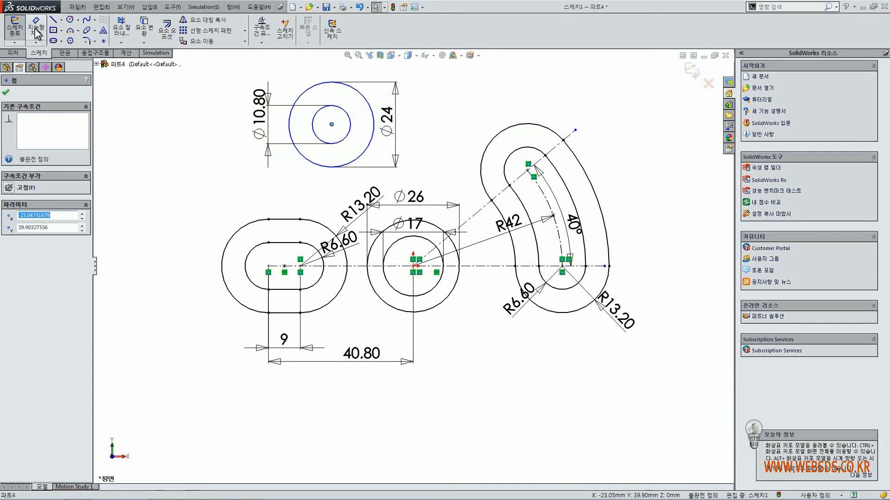
{"action": "left_click", "coordinate": [36, 29]}
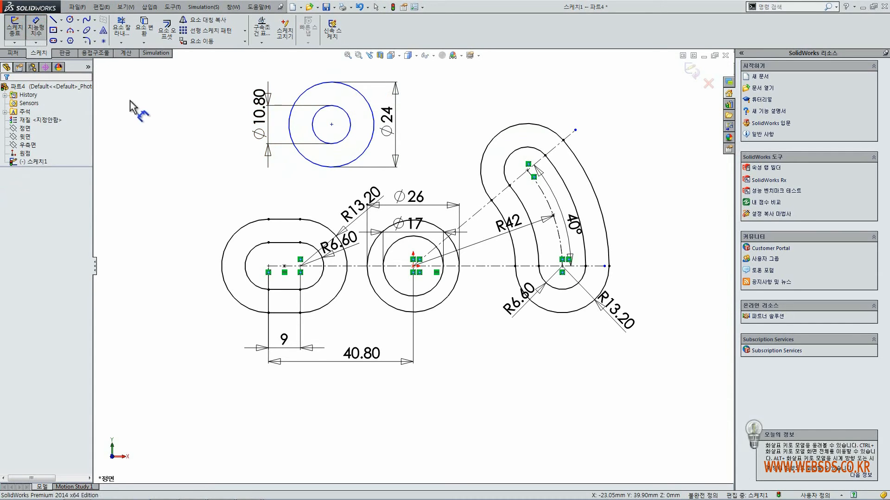
{"action": "left_click", "coordinate": [332, 125]}
{"action": "left_click", "coordinate": [413, 267]}
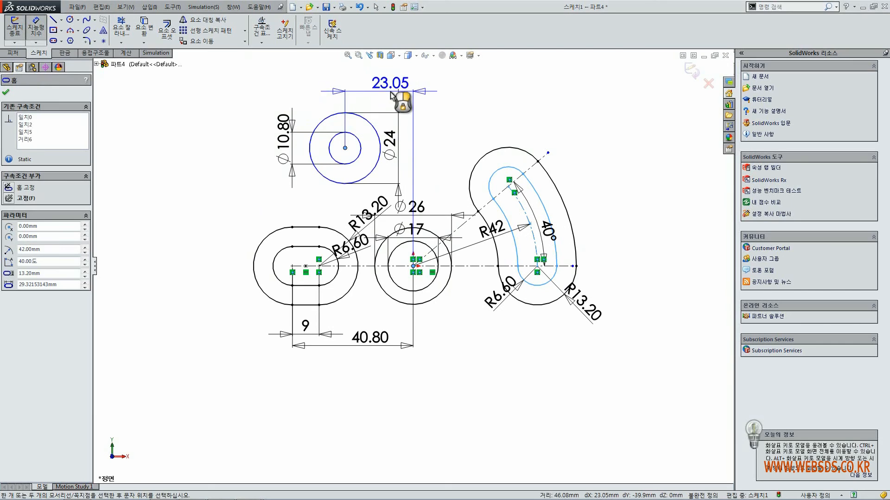
{"action": "left_click", "coordinate": [390, 90]}
{"action": "type", "text": "11.4"}
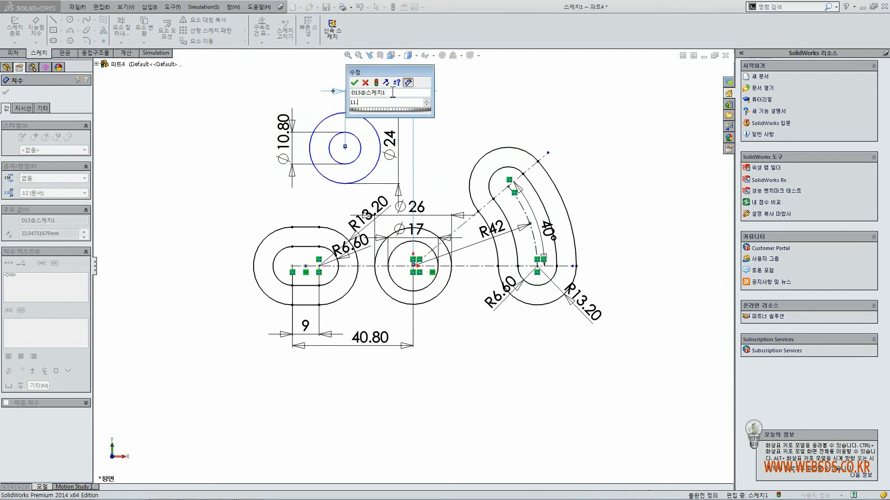
{"action": "left_click", "coordinate": [355, 83]}
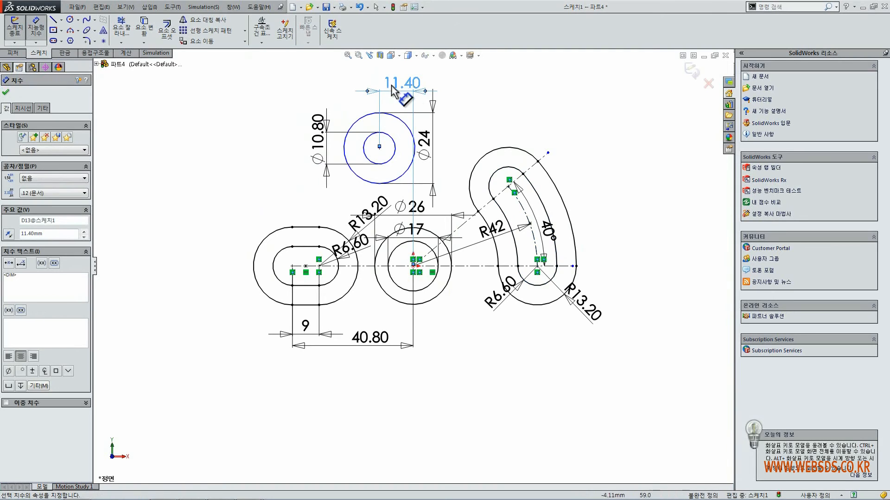
Dimension the vertical distance between the upper circles' centre and the origin to 29 mm.
{"action": "left_click", "coordinate": [379, 147]}
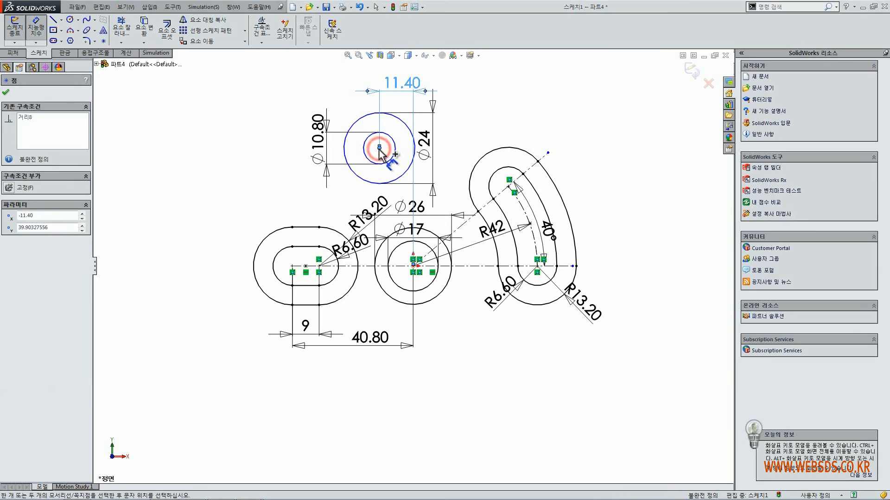
{"action": "left_click", "coordinate": [412, 266]}
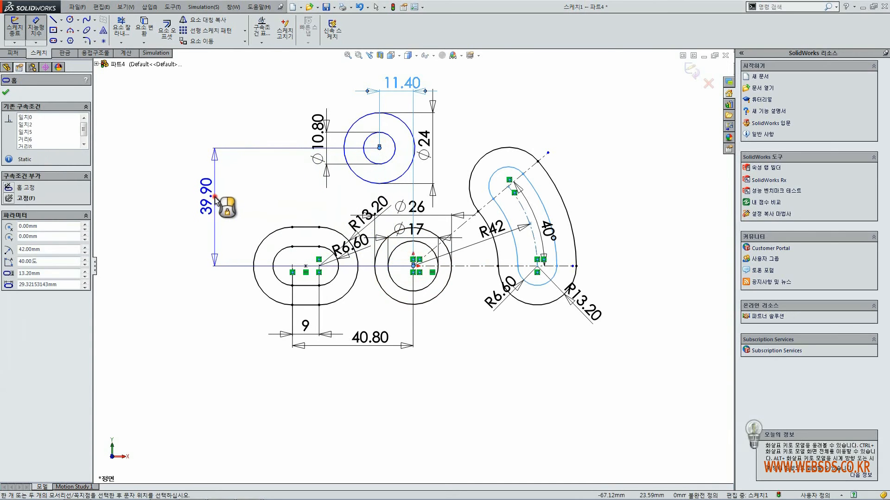
{"action": "left_click", "coordinate": [216, 200]}
{"action": "type", "text": "29"}
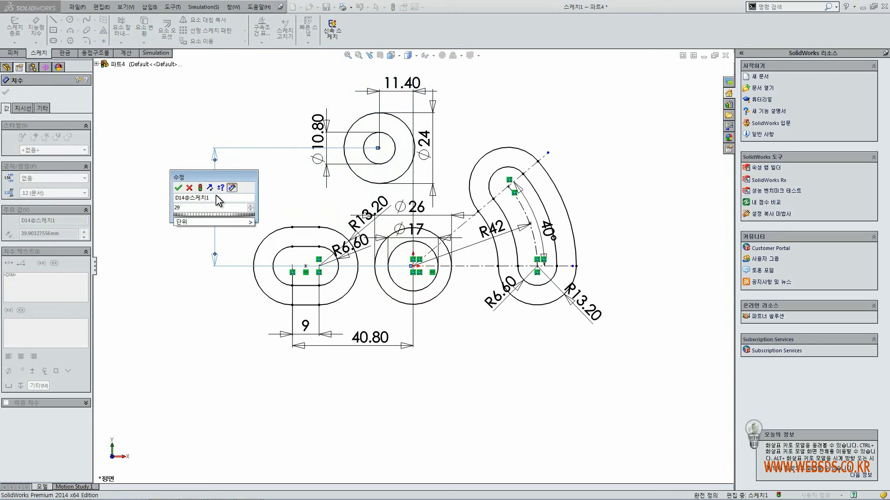
{"action": "left_click", "coordinate": [178, 188]}
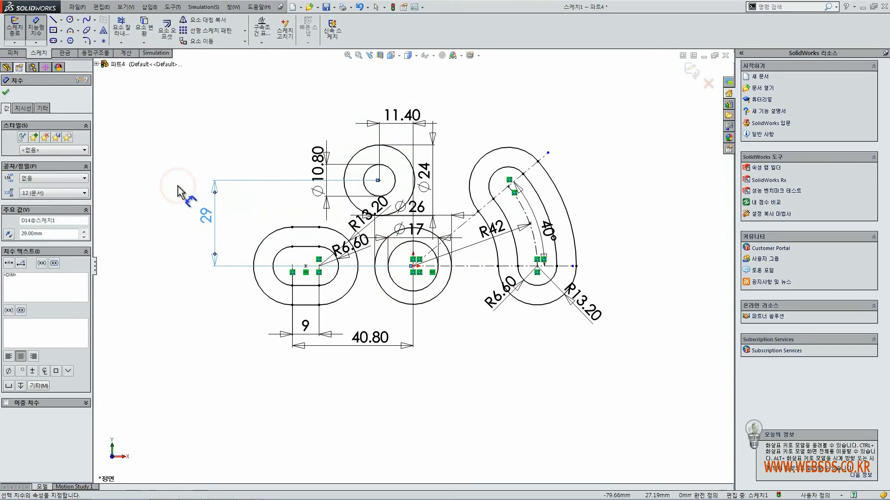
{"action": "scroll", "coordinate": [479, 217], "scroll_direction": "down", "scroll_amount": 1}
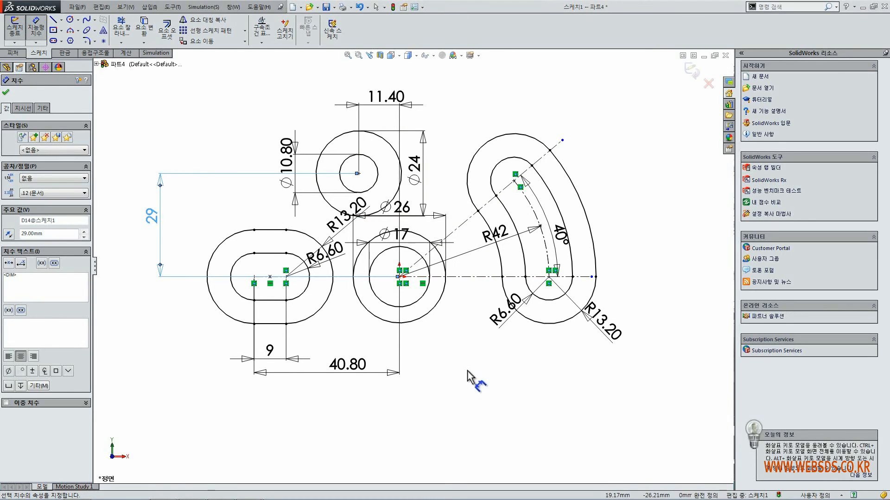
{"action": "left_click", "coordinate": [453, 367]}
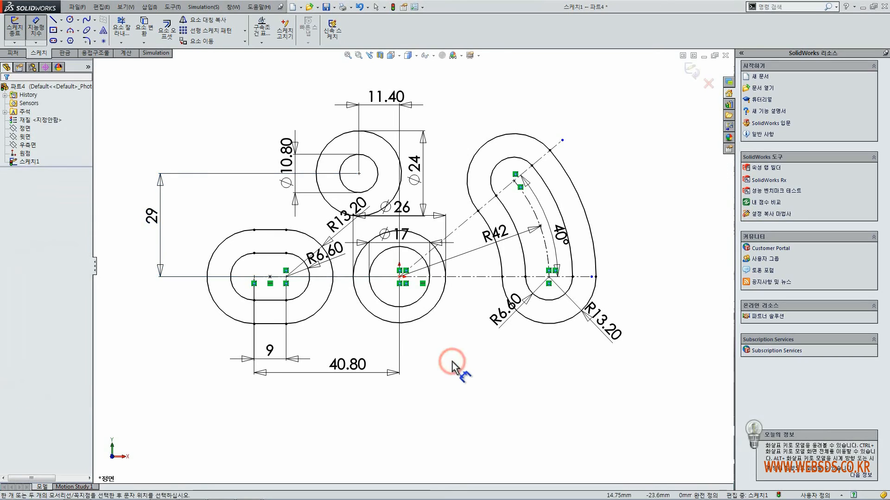
{"action": "left_click", "coordinate": [36, 28]}
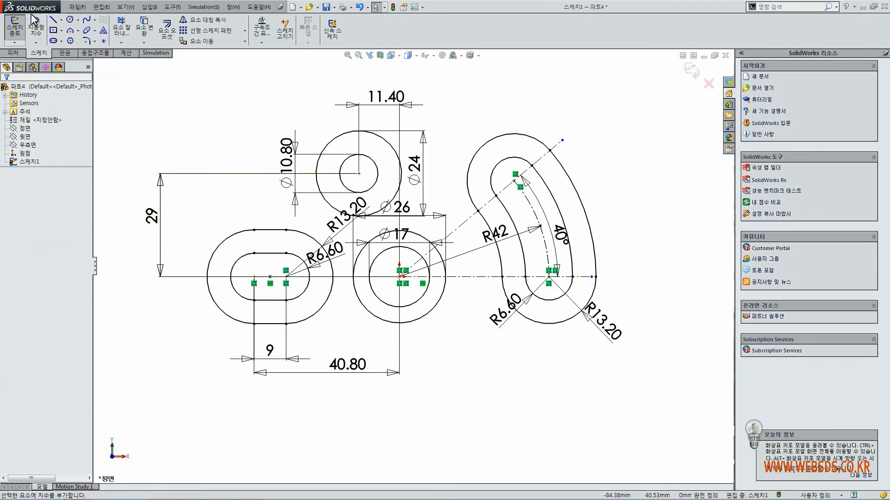
Sketch a circle about 17.7 mm in diameter above the gap between the upper circle pair and the arc slots.
{"action": "left_click", "coordinate": [71, 21]}
{"action": "left_click", "coordinate": [437, 99]}
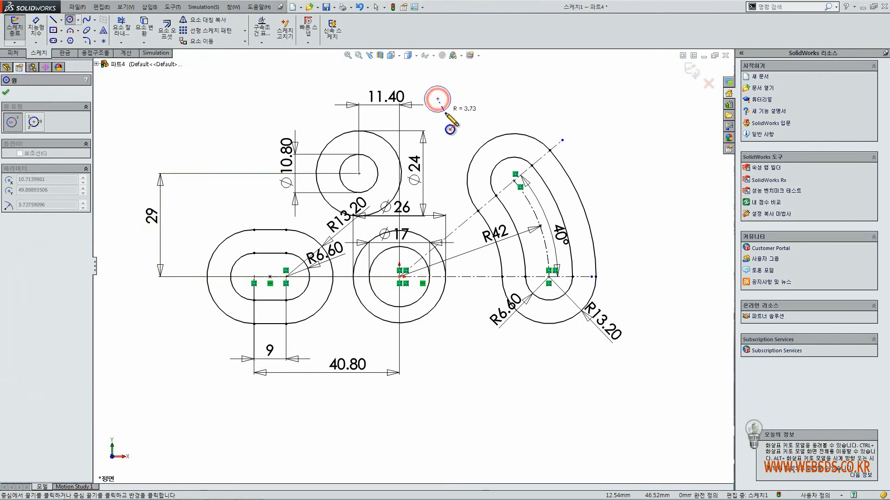
{"action": "left_click", "coordinate": [451, 127]}
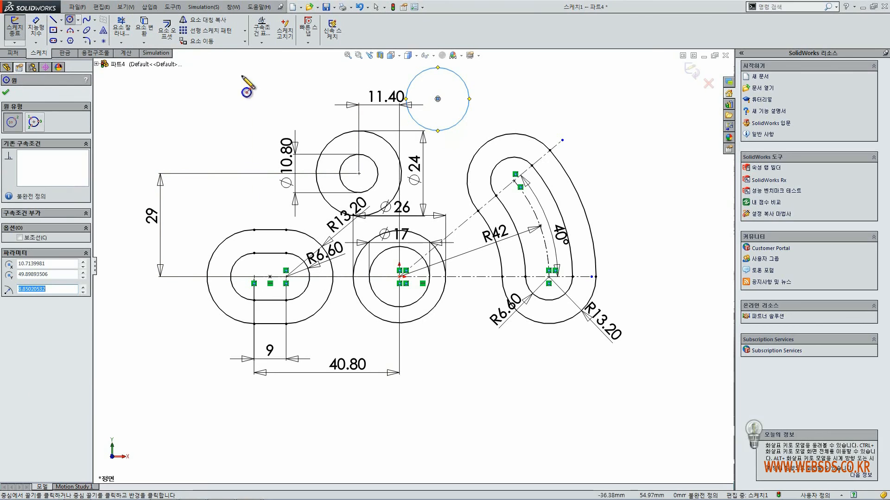
{"action": "left_click", "coordinate": [6, 92]}
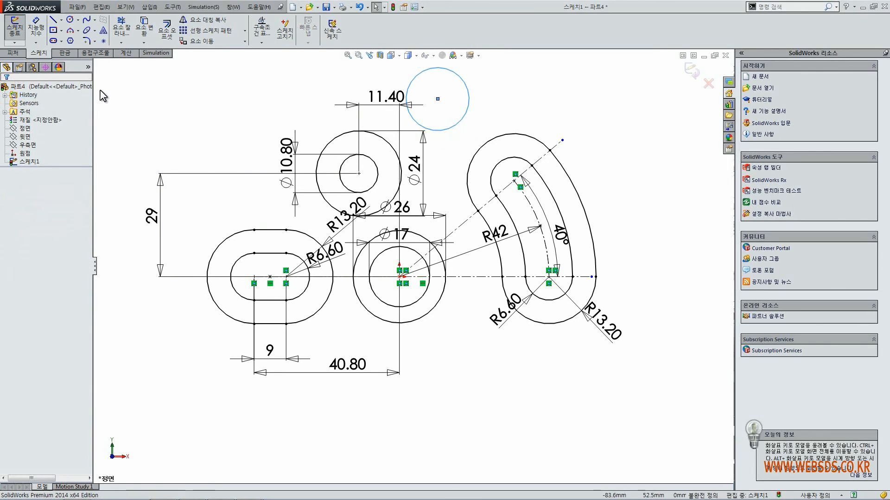
Dimension the new circle's diameter as 10.8*2, giving 21.6 mm.
{"action": "left_click", "coordinate": [37, 30]}
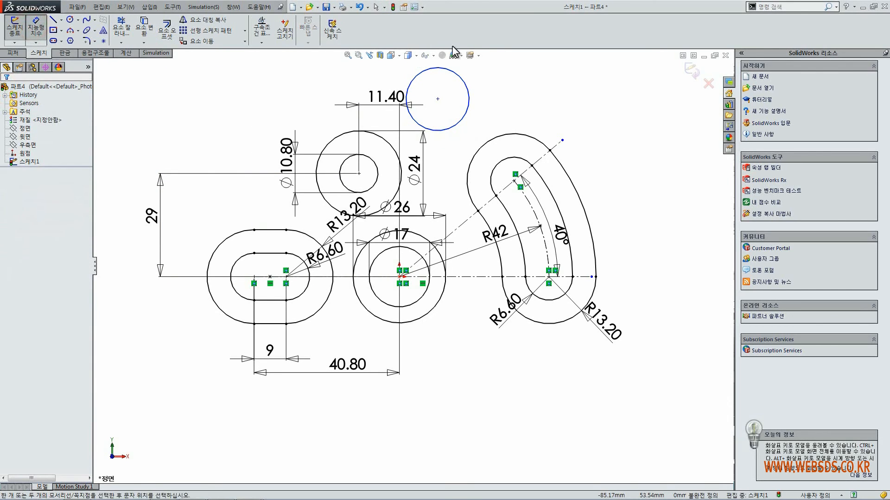
{"action": "left_click", "coordinate": [469, 98]}
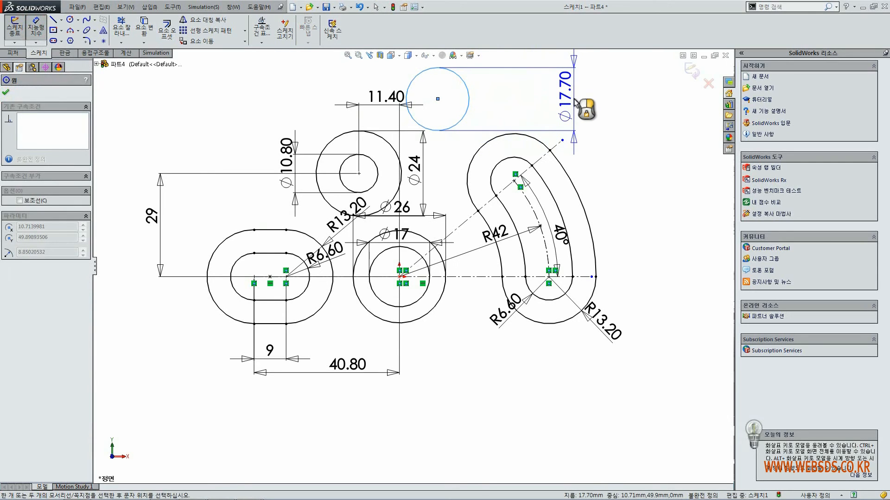
{"action": "left_click", "coordinate": [575, 103]}
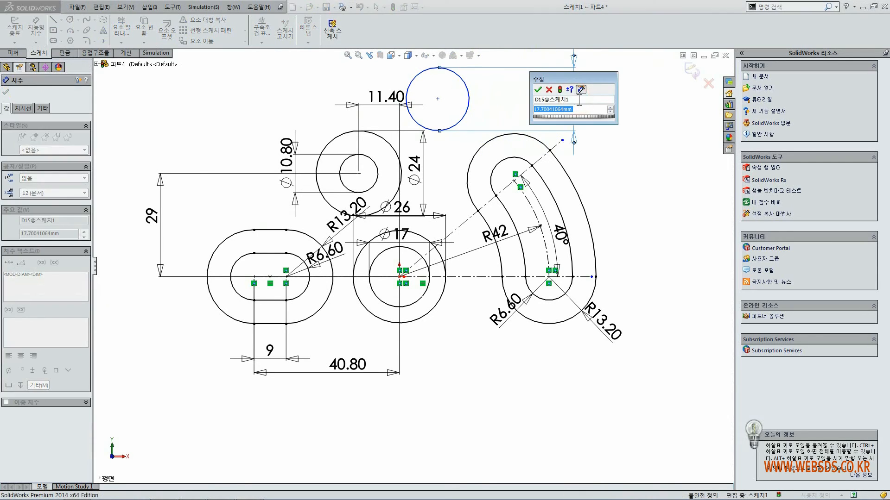
{"action": "type", "text": "10.8*"}
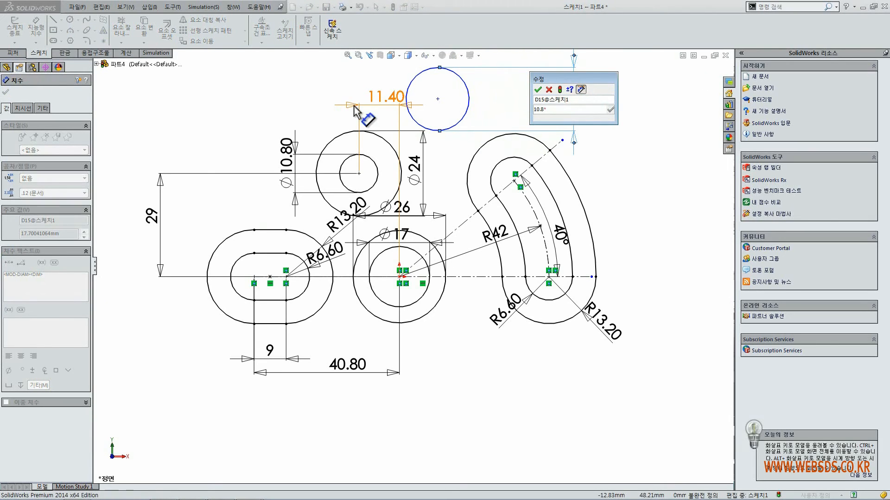
{"action": "type", "text": "2"}
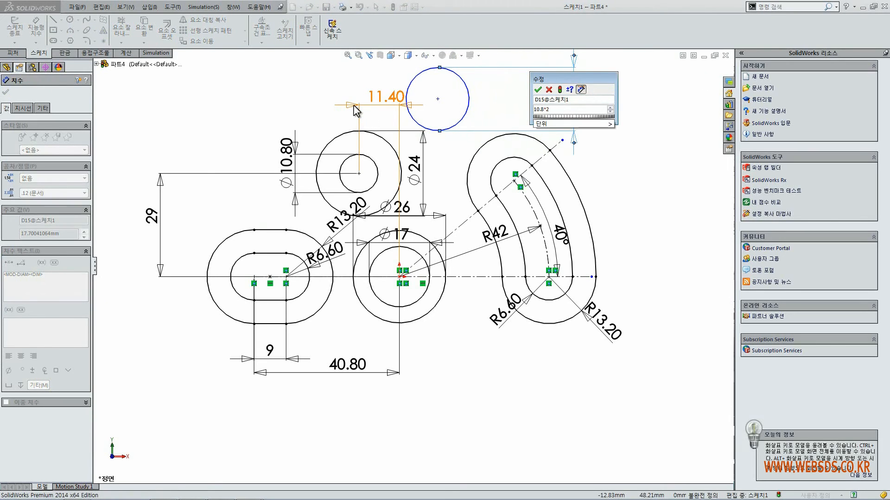
{"action": "left_click", "coordinate": [538, 90]}
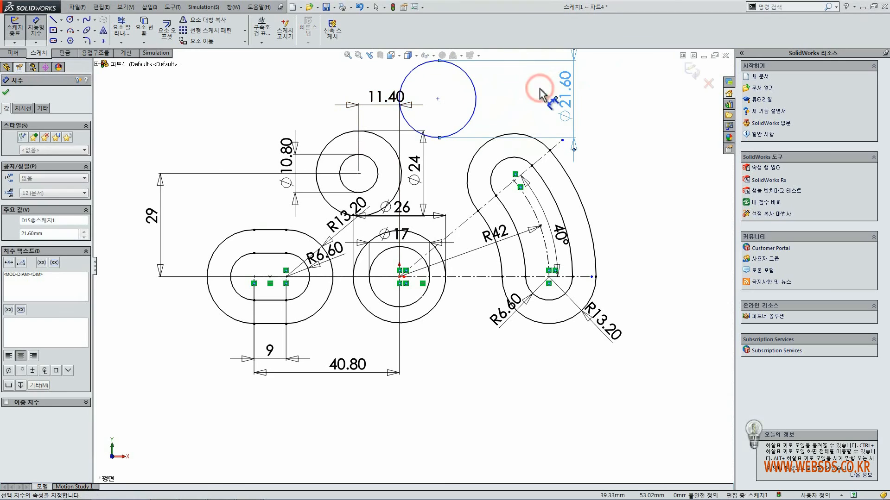
{"action": "left_click", "coordinate": [5, 92]}
{"action": "left_click", "coordinate": [175, 95]}
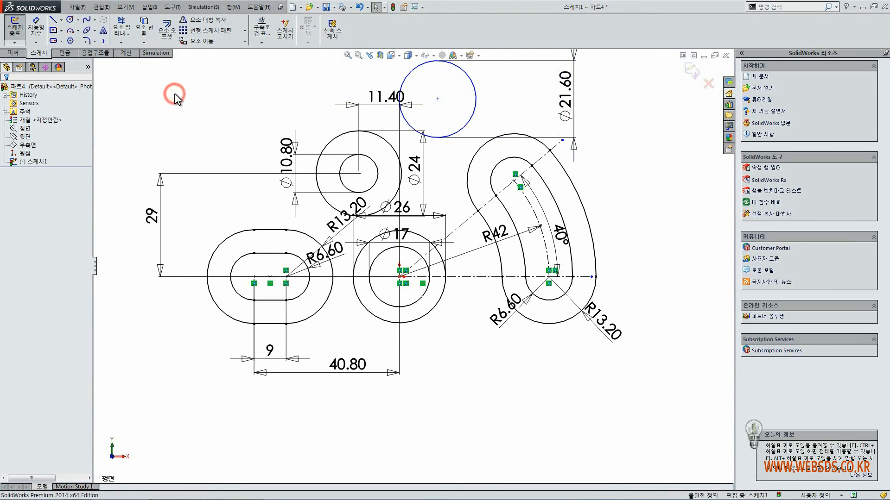
Make the 21.6 mm circle tangent to the outer circle of the upper concentric pair.
{"action": "left_click", "coordinate": [409, 129]}
{"action": "left_click", "coordinate": [388, 143], "text": "ctrl"}
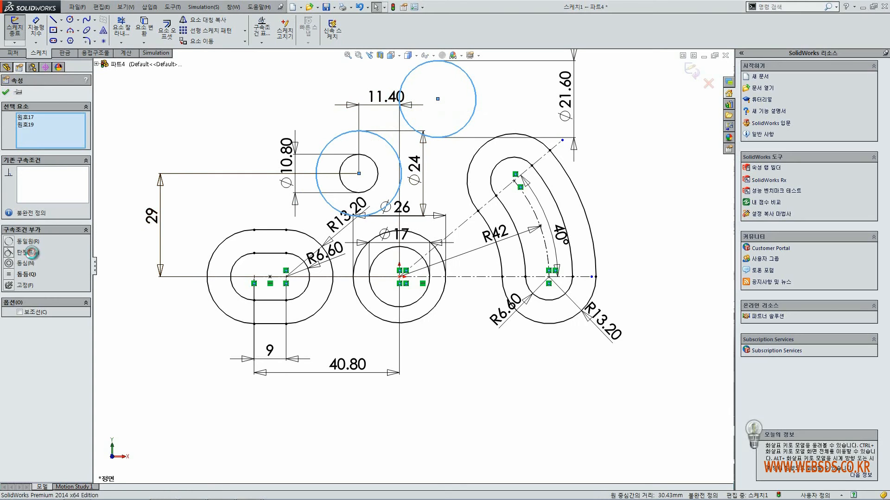
{"action": "left_click", "coordinate": [31, 253]}
{"action": "left_click", "coordinate": [204, 115]}
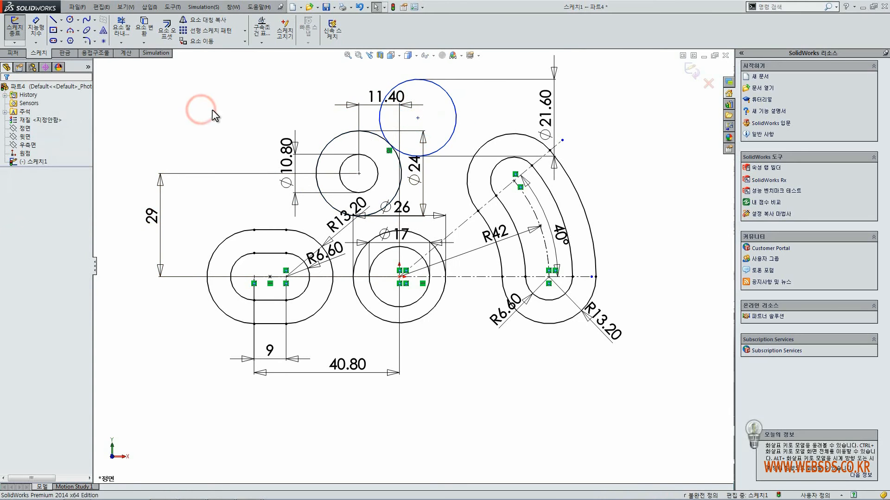
Make the 21.6 mm circle tangent to the upper end arc of the outer arc slot.
{"action": "left_click", "coordinate": [454, 135]}
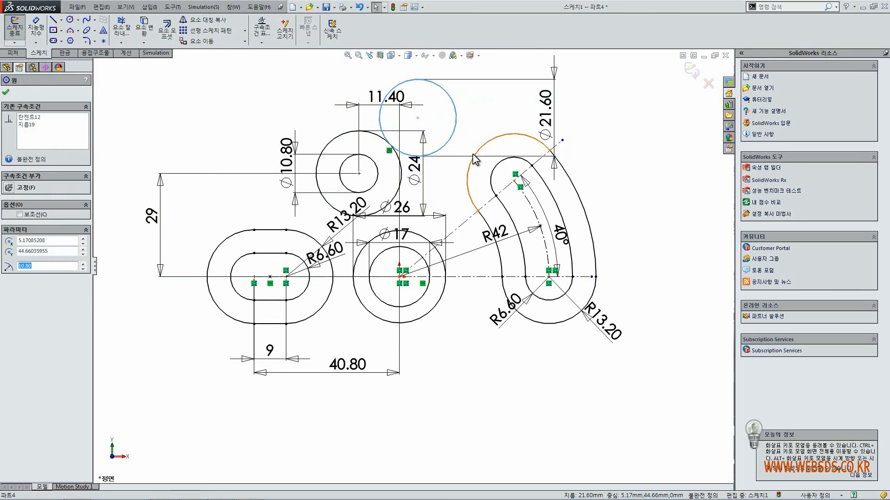
{"action": "left_click", "coordinate": [473, 152], "text": "ctrl"}
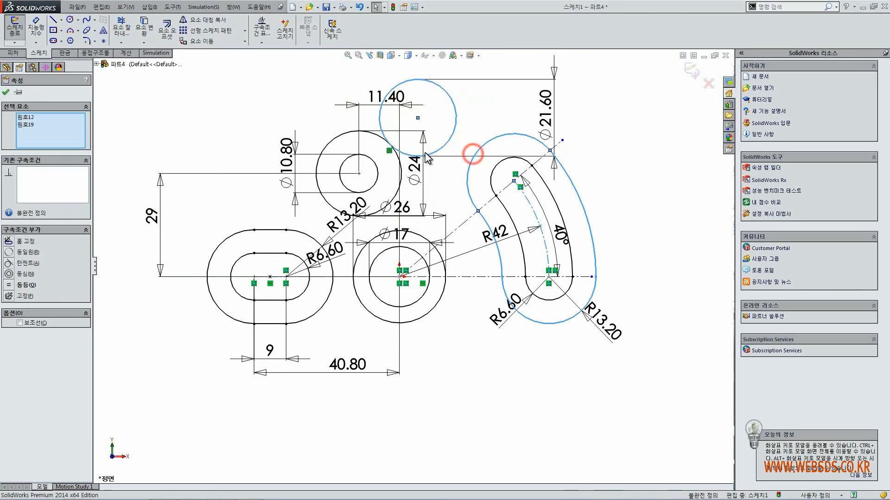
{"action": "left_click", "coordinate": [29, 263]}
{"action": "left_click", "coordinate": [5, 93]}
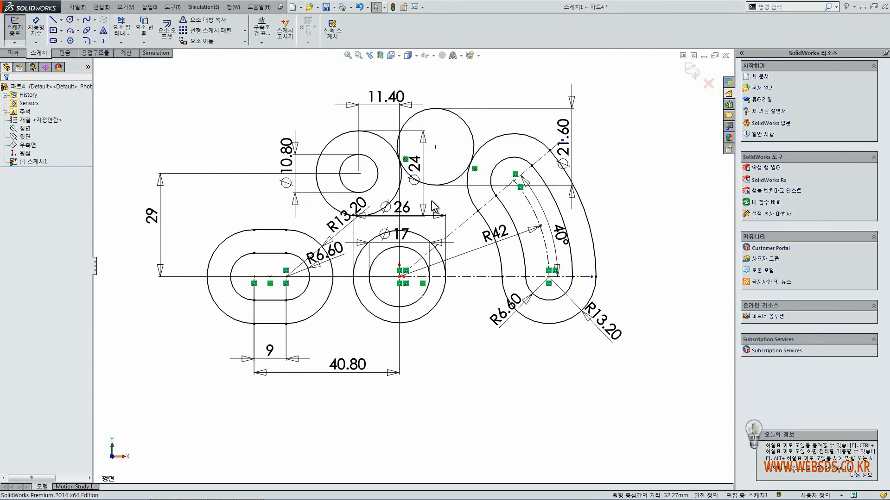
Sketch a circle about 19.9 mm in diameter above the straight slots, beside the upper concentric circles.
{"action": "left_click", "coordinate": [72, 21]}
{"action": "left_click", "coordinate": [251, 186]}
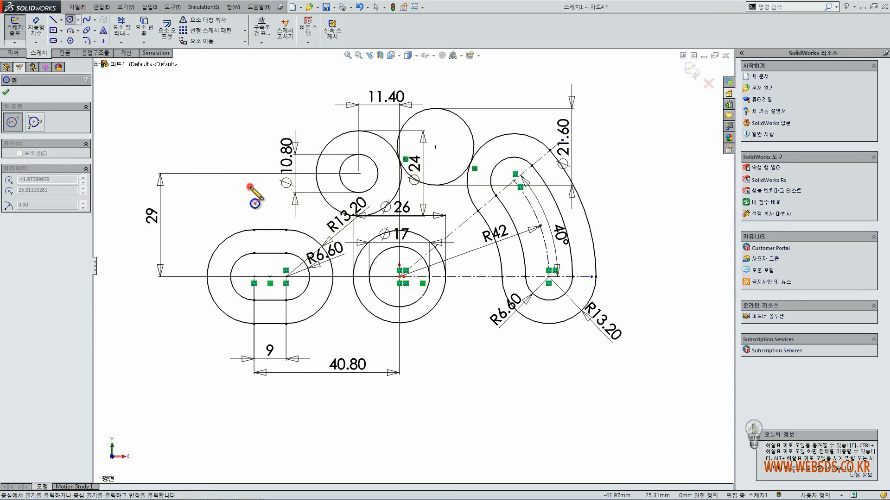
{"action": "left_click", "coordinate": [277, 210]}
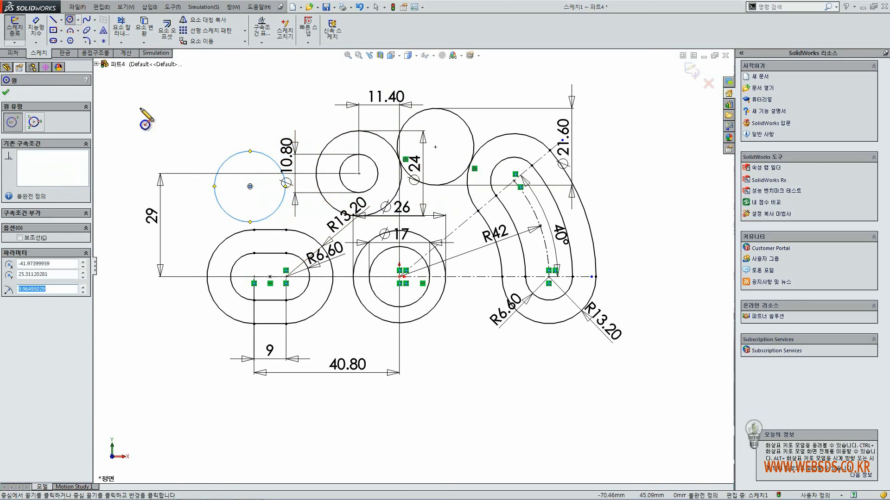
Dimension the circle above the straight slots to a diameter of 18*2, giving 36 mm.
{"action": "left_click", "coordinate": [36, 28]}
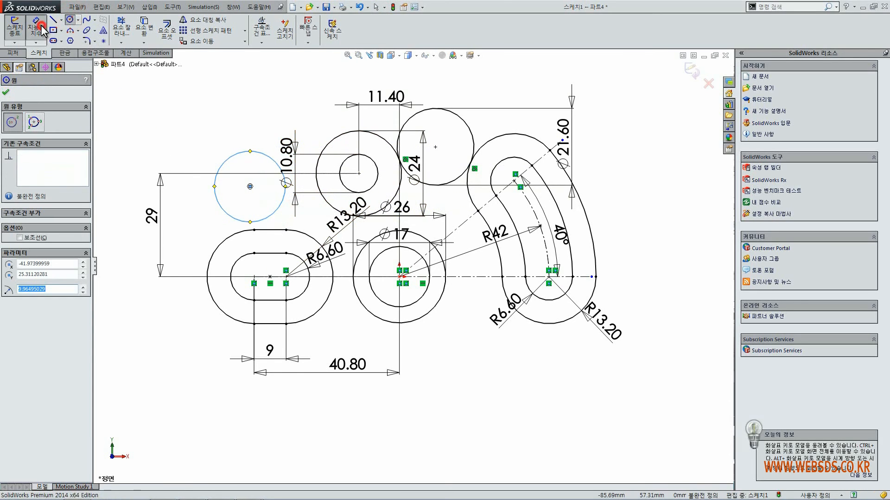
{"action": "left_click", "coordinate": [239, 157]}
{"action": "left_click", "coordinate": [206, 124]}
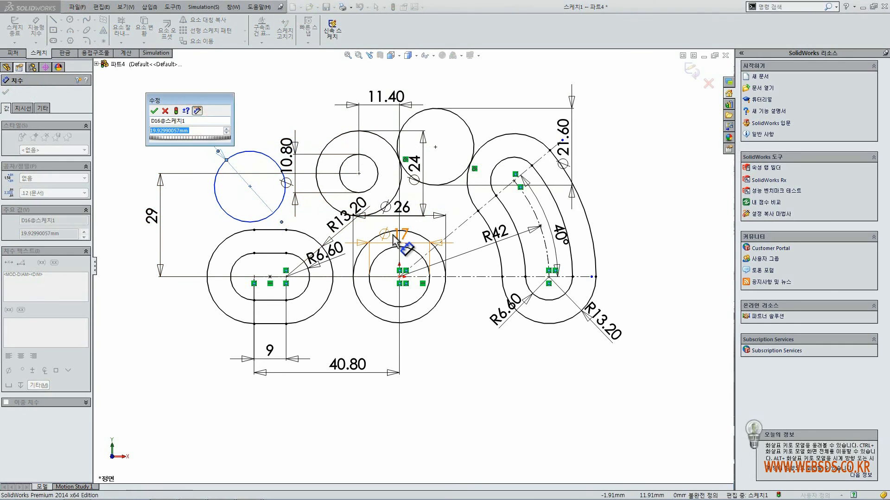
{"action": "type", "text": "18*2"}
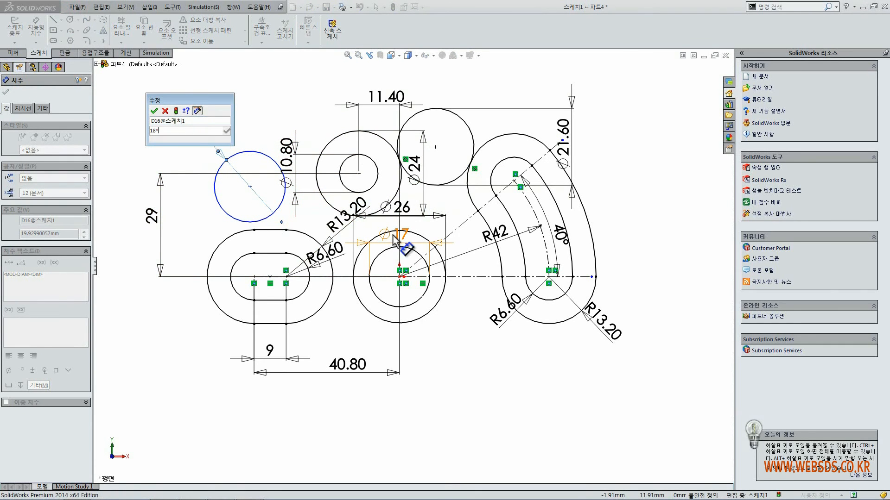
{"action": "key", "text": "Return"}
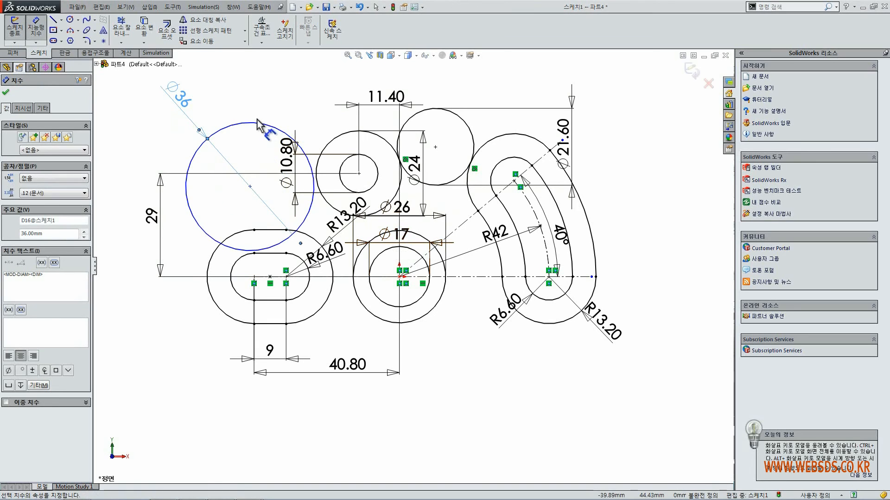
{"action": "left_click", "coordinate": [6, 93]}
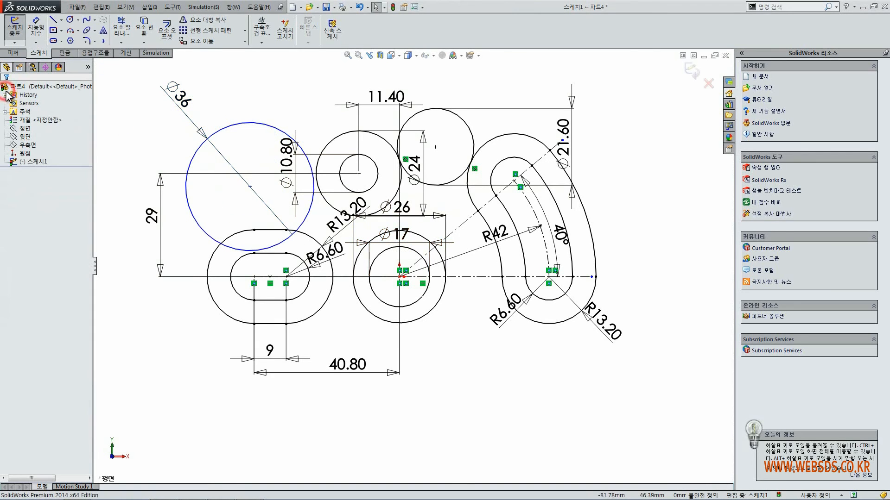
{"action": "left_click", "coordinate": [239, 247]}
{"action": "left_click", "coordinate": [226, 244], "text": "ctrl"}
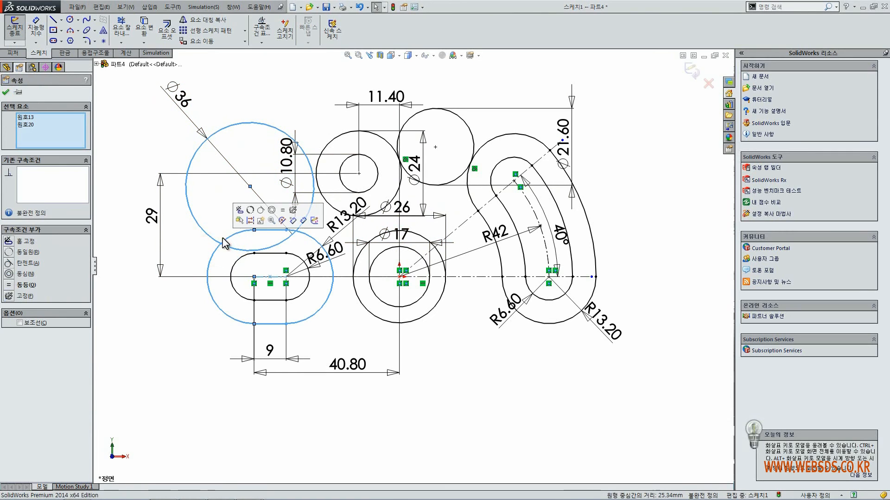
{"action": "left_click", "coordinate": [184, 258]}
Make the 36 mm circle tangent to the left end arc of the outer straight slot.
{"action": "left_click", "coordinate": [211, 257]}
{"action": "left_click", "coordinate": [205, 235], "text": "ctrl"}
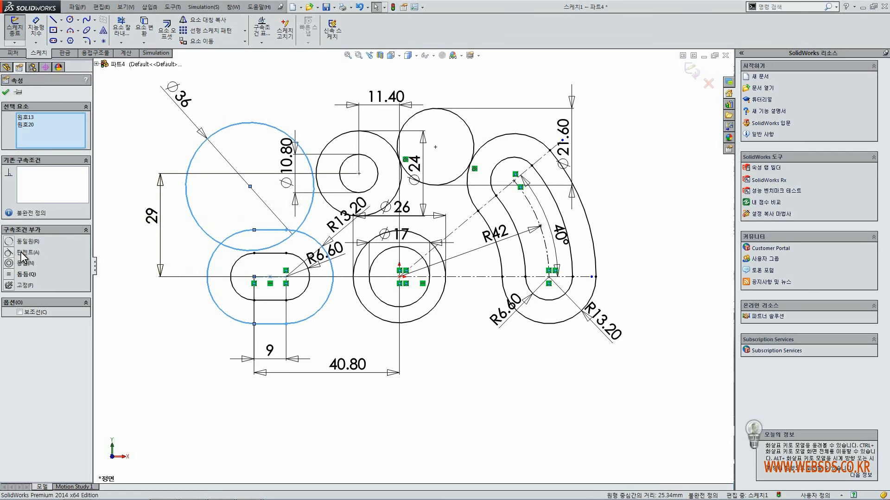
{"action": "left_click", "coordinate": [23, 253]}
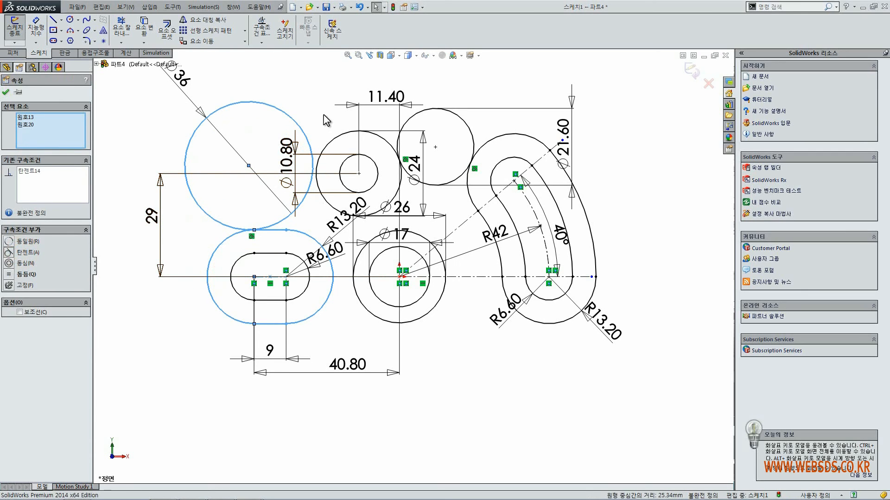
{"action": "left_click", "coordinate": [5, 92]}
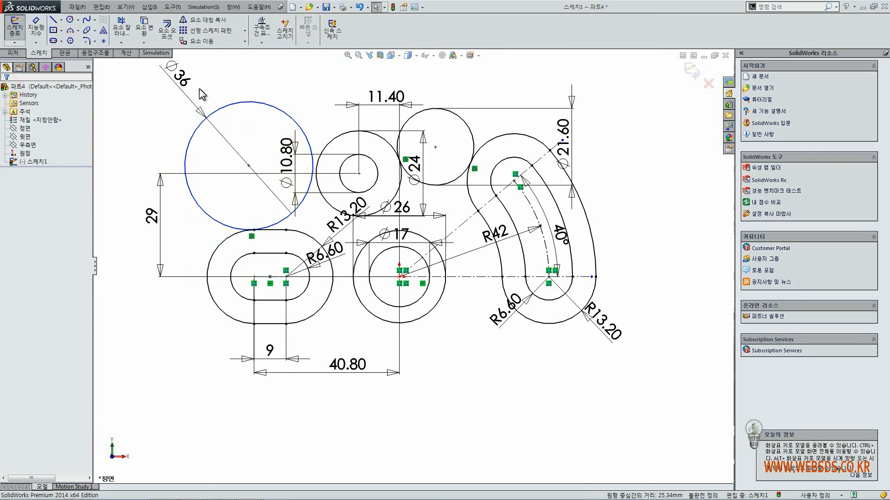
Make the 36 mm circle tangent to the outer circle of the upper concentric pair.
{"action": "left_click", "coordinate": [331, 142]}
{"action": "left_click", "coordinate": [307, 142], "text": "ctrl"}
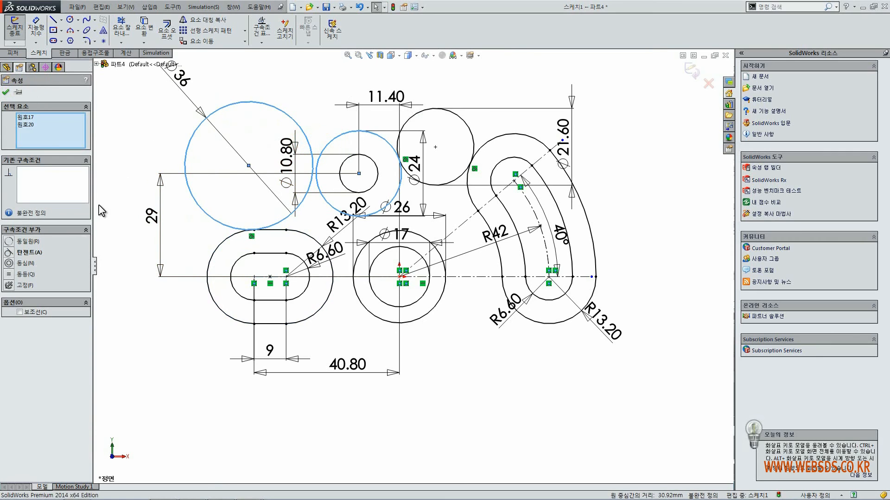
{"action": "left_click", "coordinate": [39, 253]}
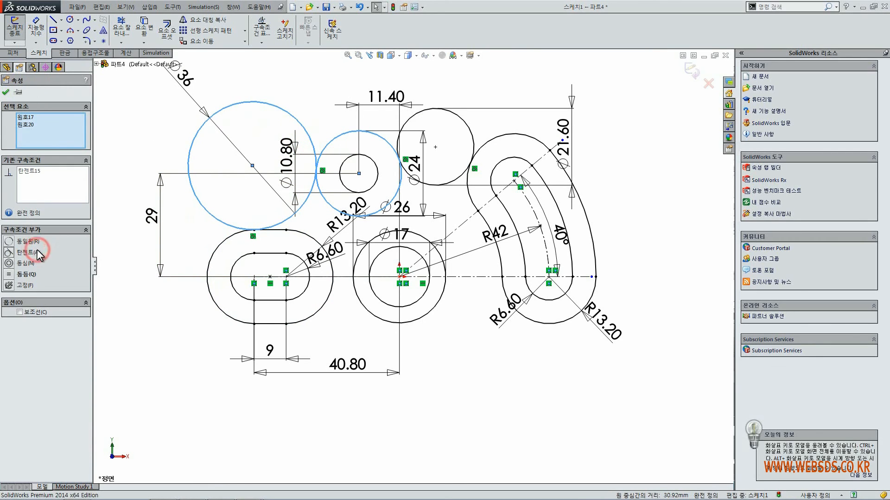
Sketch a circle about 18.9 mm in diameter below the inner side of the arc slots, beside the central concentric circles.
{"action": "left_click", "coordinate": [5, 93]}
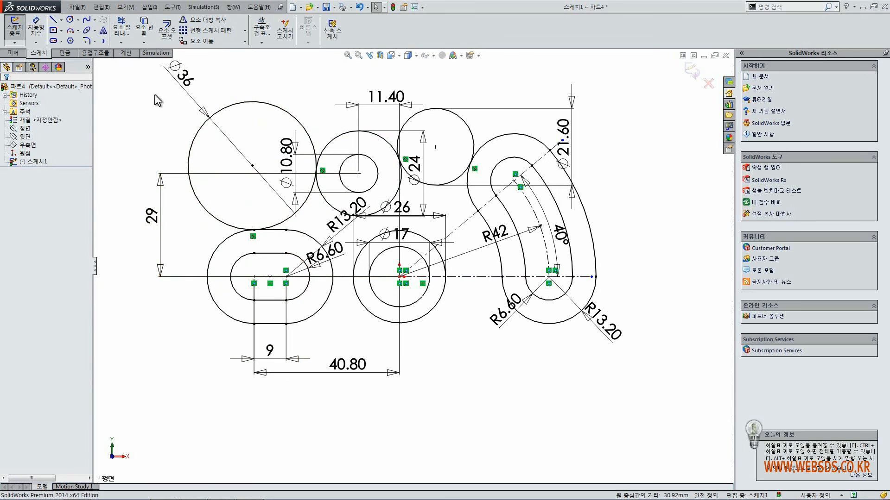
{"action": "left_click", "coordinate": [69, 21]}
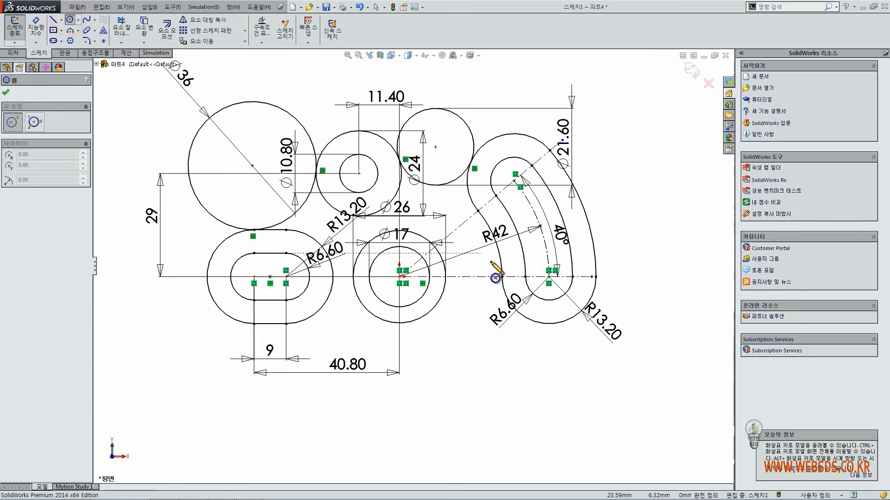
{"action": "left_click", "coordinate": [485, 337]}
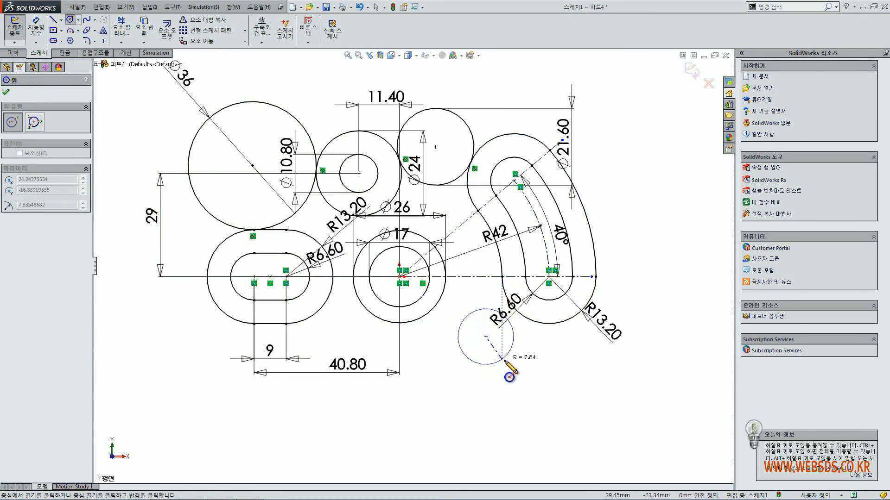
{"action": "left_click", "coordinate": [507, 363]}
{"action": "left_click", "coordinate": [399, 380]}
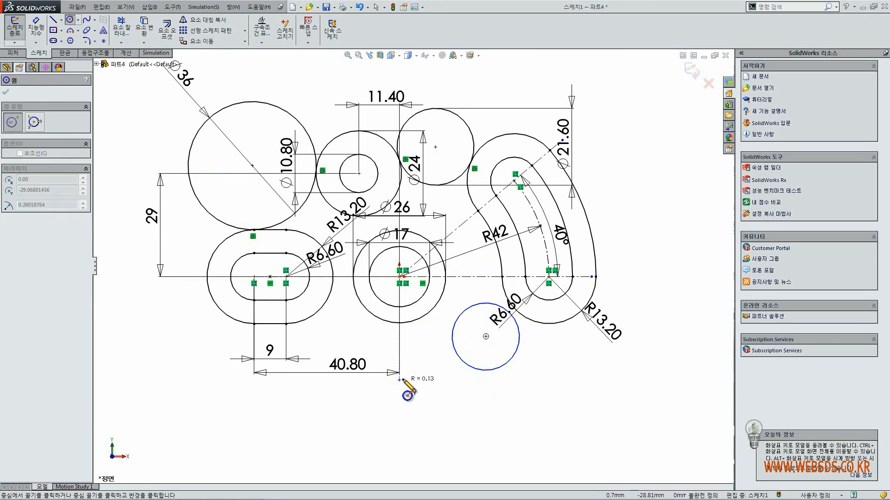
{"action": "key", "text": "Escape"}
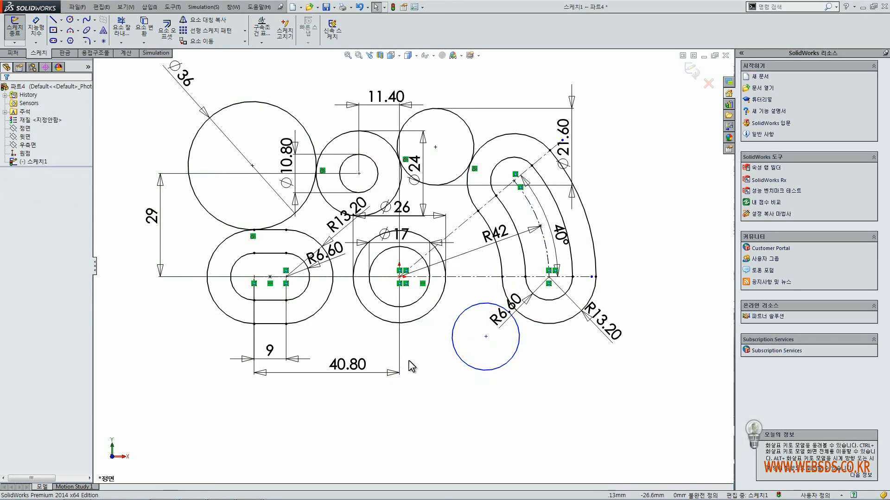
Sketch a circle about 45.9 mm in diameter centred on the origin, around the central concentric circles.
{"action": "left_click", "coordinate": [70, 20]}
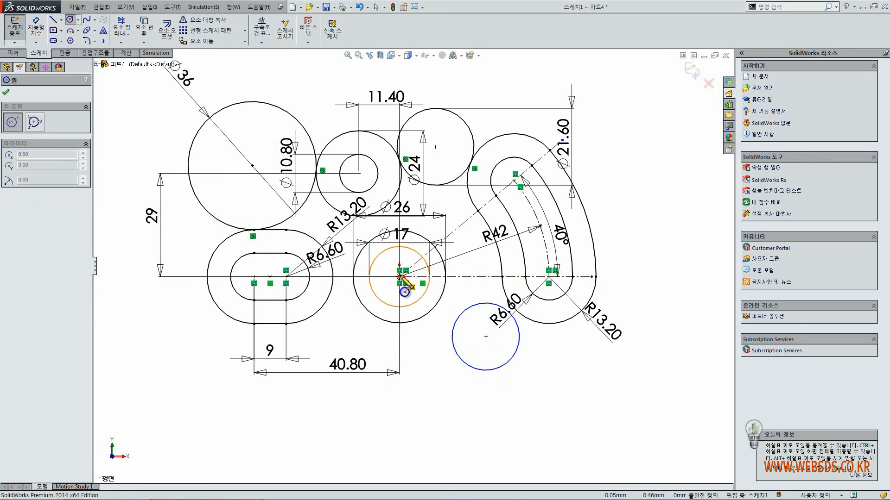
{"action": "left_click", "coordinate": [399, 277]}
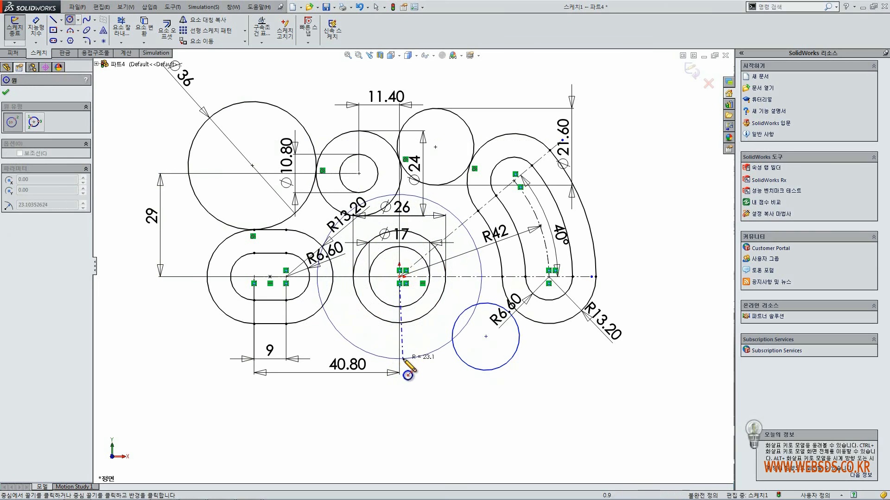
{"action": "left_click", "coordinate": [402, 359]}
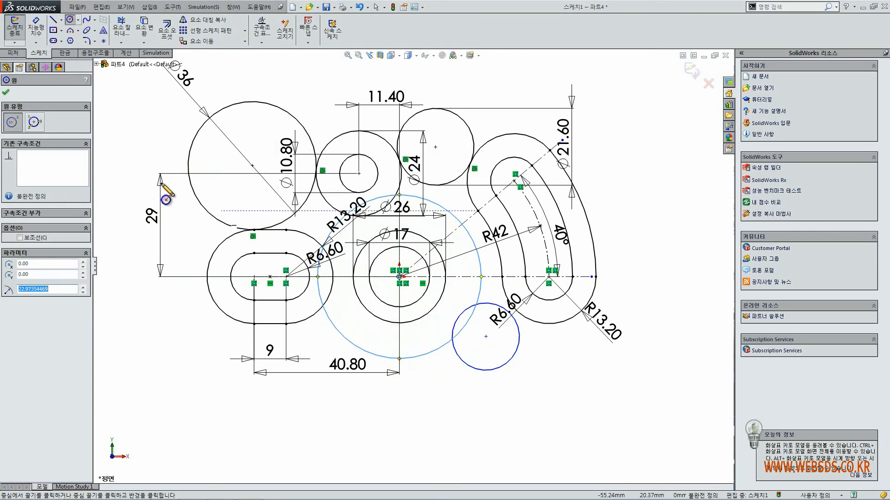
{"action": "left_click", "coordinate": [7, 92]}
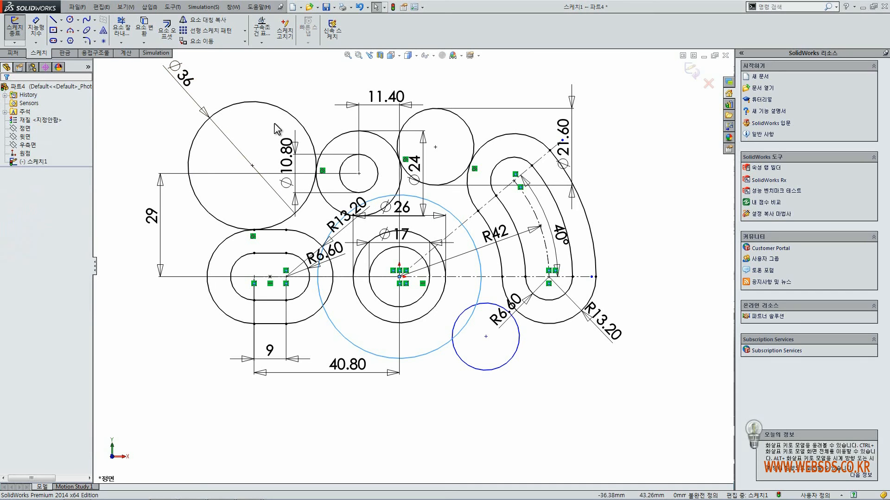
Dimension the new origin-centred circle to a diameter of 46 mm.
{"action": "left_click", "coordinate": [40, 31]}
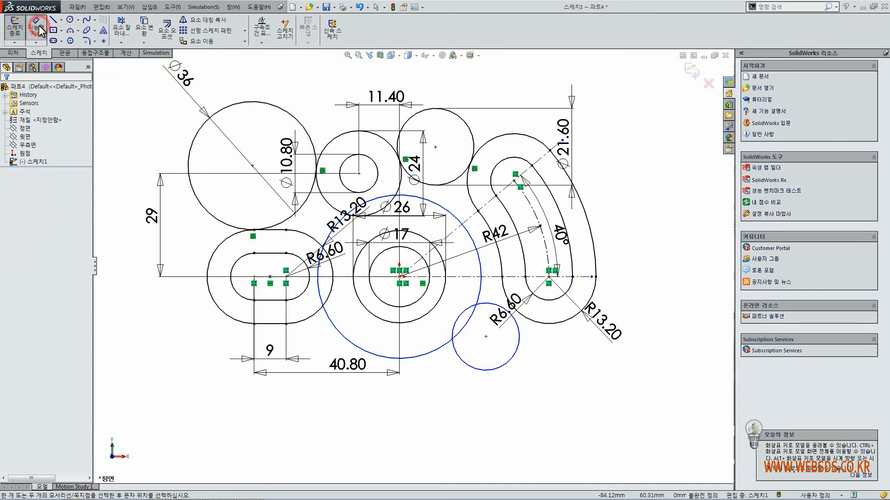
{"action": "left_click", "coordinate": [415, 359]}
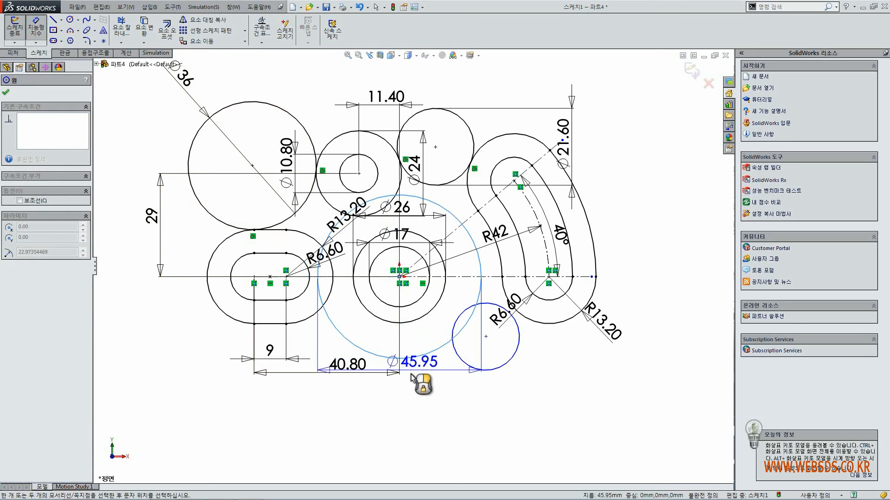
{"action": "left_click", "coordinate": [389, 401]}
{"action": "type", "text": "46"}
{"action": "key", "text": "Return"}
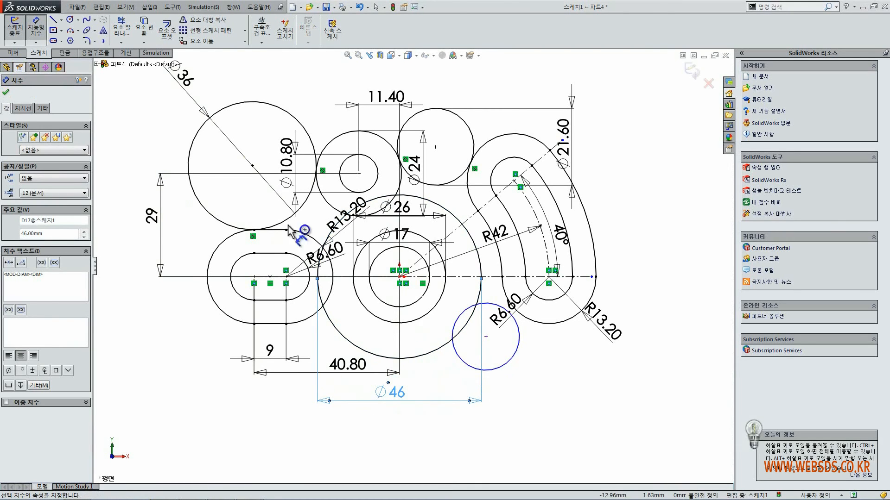
{"action": "left_click", "coordinate": [6, 94]}
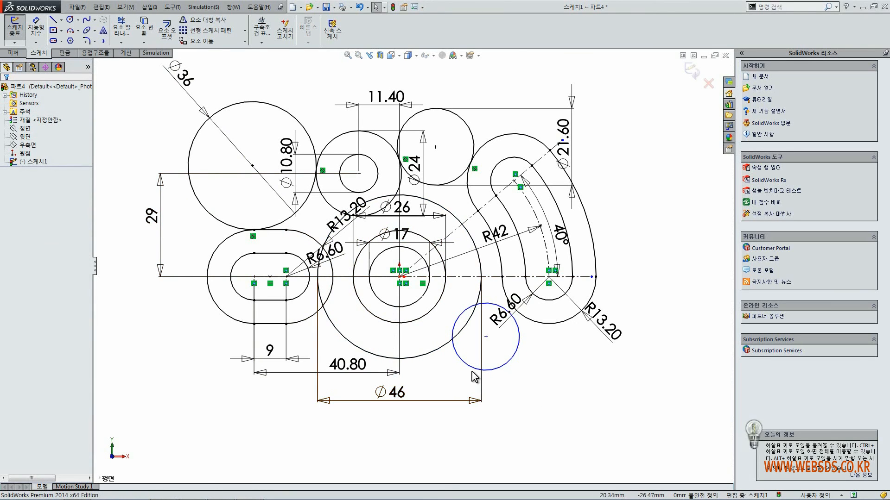
Dimension the small circle below the arc slots to a diameter of 9.6*2, giving 19.20 mm.
{"action": "left_click", "coordinate": [36, 29]}
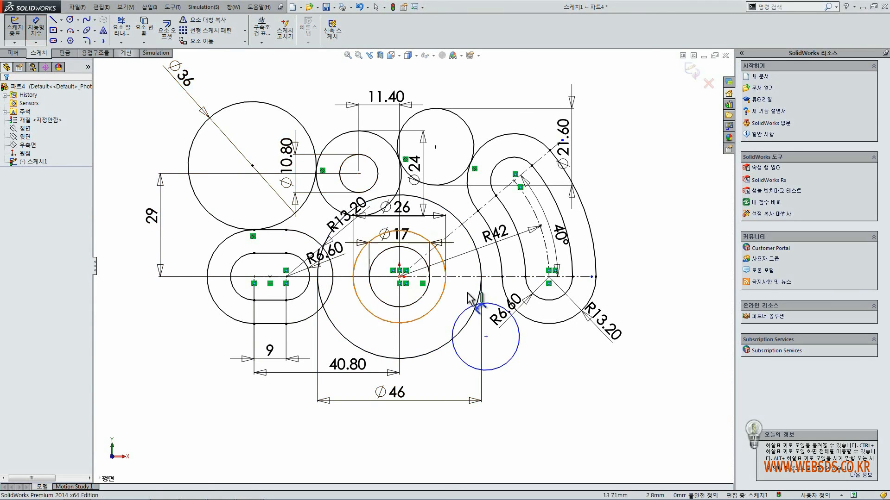
{"action": "left_click", "coordinate": [508, 363]}
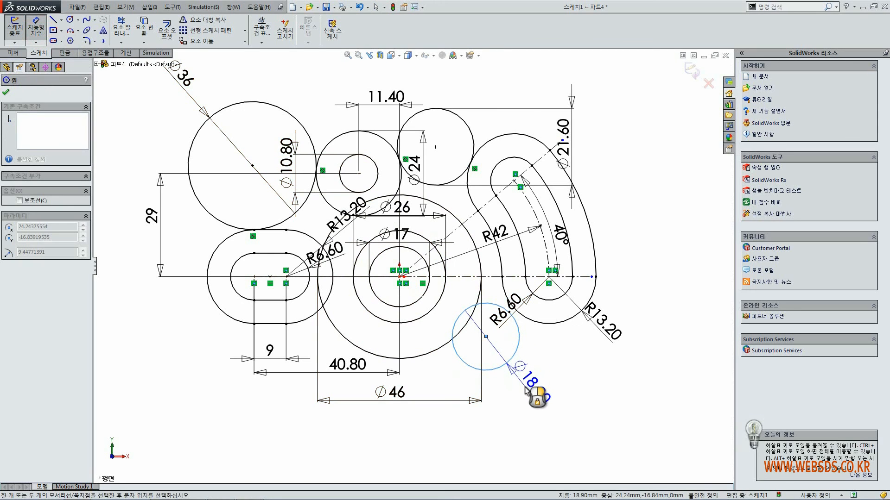
{"action": "left_click", "coordinate": [526, 388]}
{"action": "type", "text": "9.6*2"}
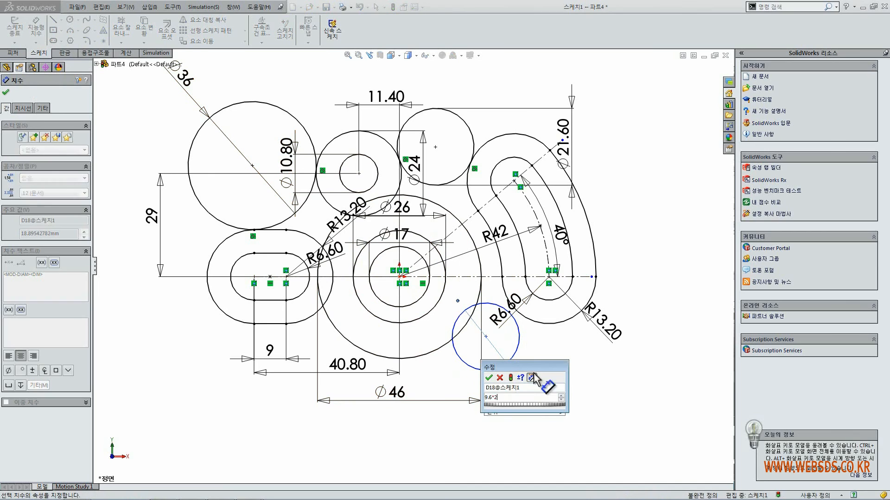
{"action": "key", "text": "Return"}
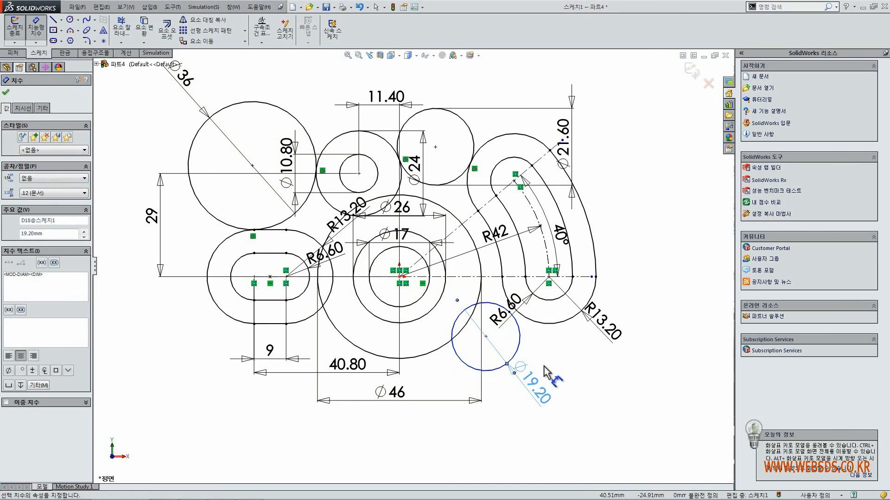
{"action": "left_click", "coordinate": [6, 92]}
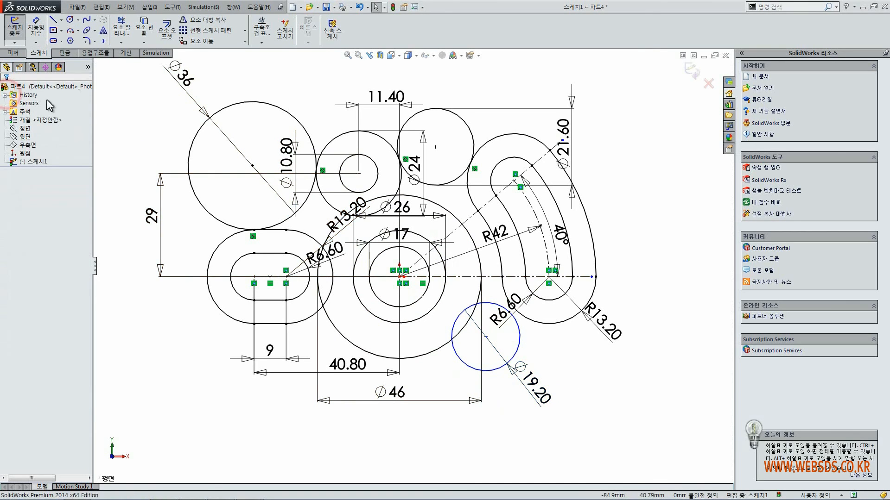
Make the 19.20 mm circle tangent to the lower end arc of the outer arc slot.
{"action": "left_click", "coordinate": [515, 333]}
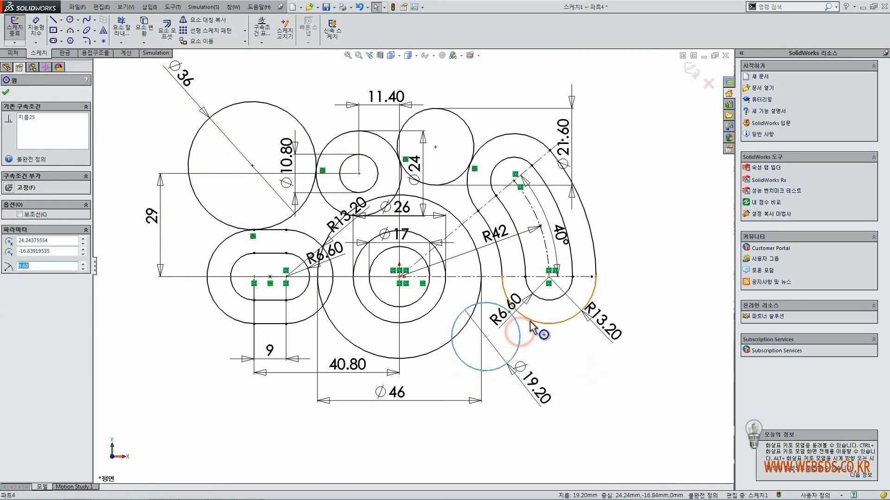
{"action": "left_click", "coordinate": [530, 320], "text": "ctrl"}
{"action": "left_click", "coordinate": [38, 262]}
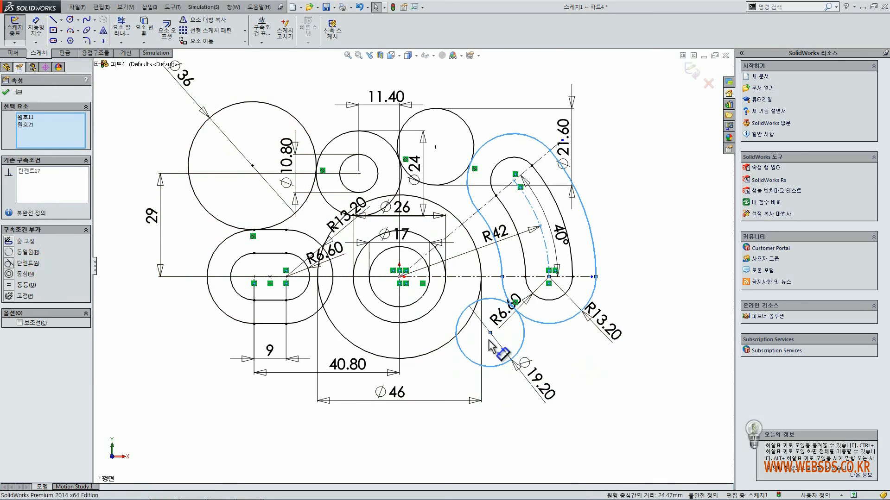
{"action": "left_click", "coordinate": [446, 351]}
Make the 19.20 mm circle tangent to the 46 mm circle.
{"action": "left_click", "coordinate": [444, 343]}
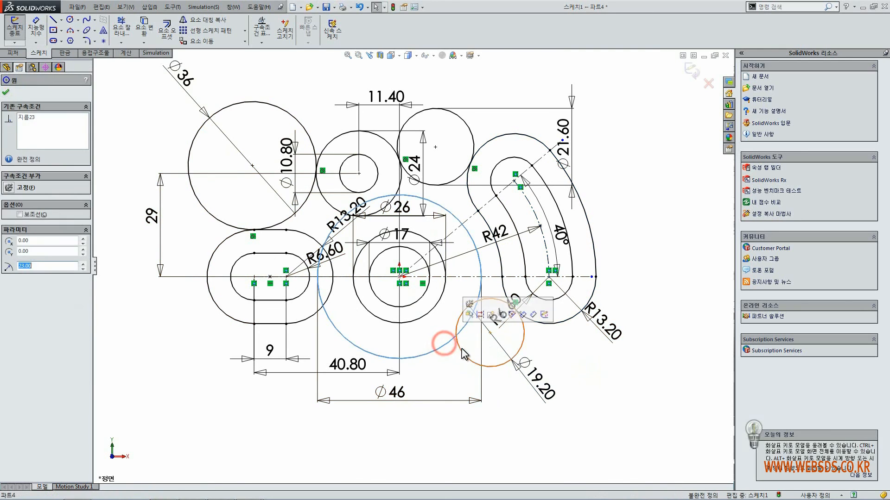
{"action": "left_click", "coordinate": [461, 354], "text": "ctrl"}
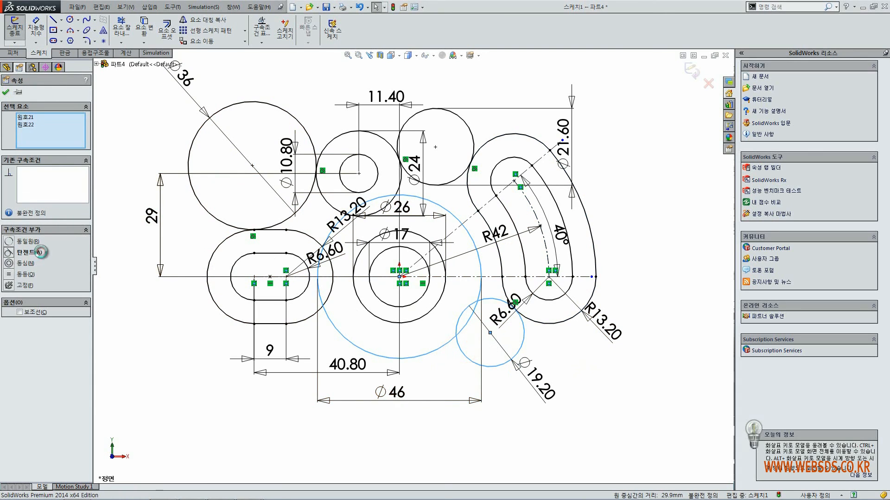
{"action": "left_click", "coordinate": [41, 254]}
{"action": "left_click", "coordinate": [145, 330]}
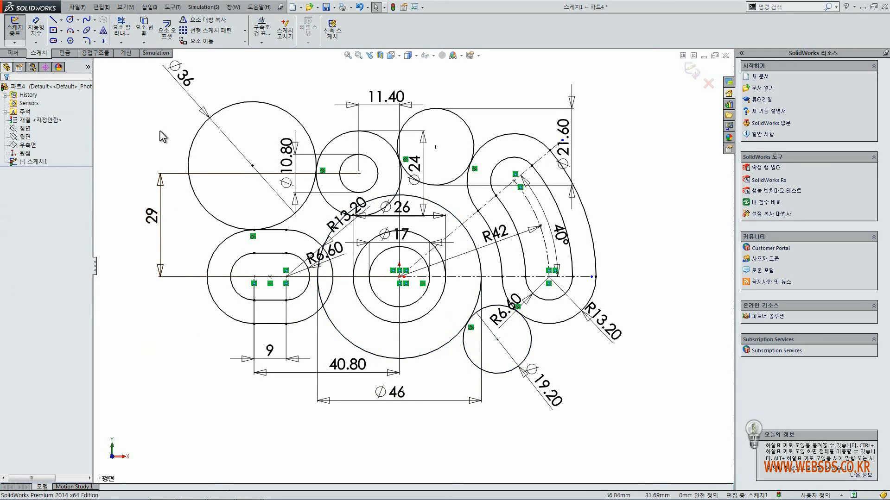
Sketch a trial line from the outer straight slot's left end arc to below the 46 mm circle, and delete it.
{"action": "left_click", "coordinate": [52, 20]}
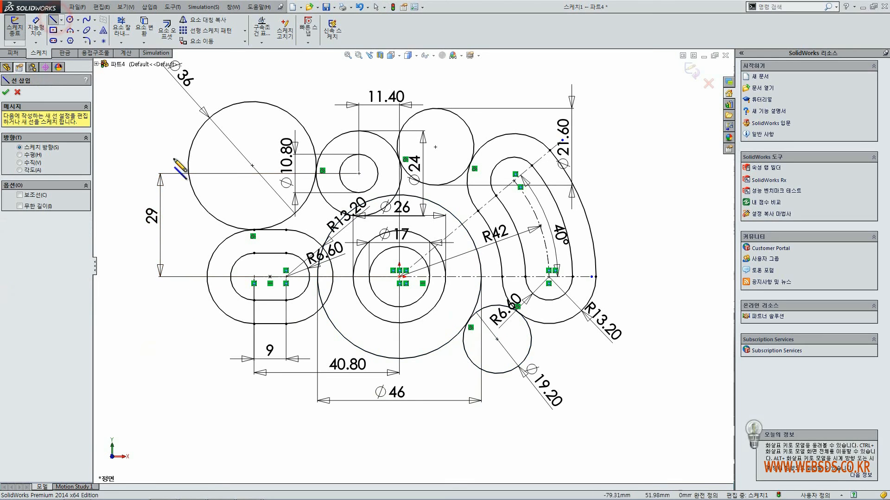
{"action": "left_click", "coordinate": [254, 323]}
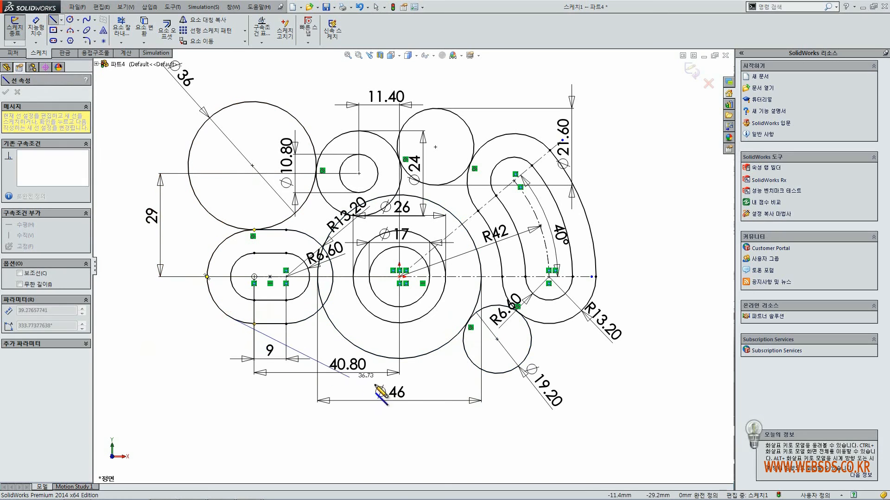
{"action": "left_click", "coordinate": [441, 388]}
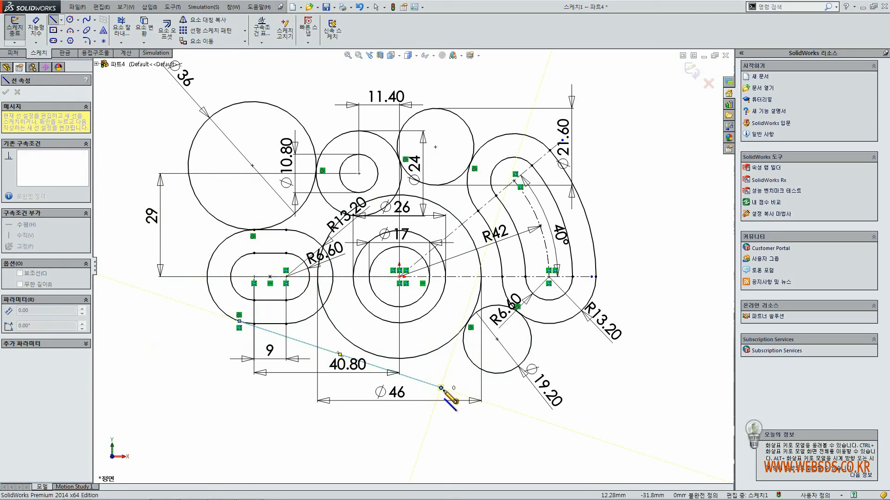
{"action": "key", "text": "Escape"}
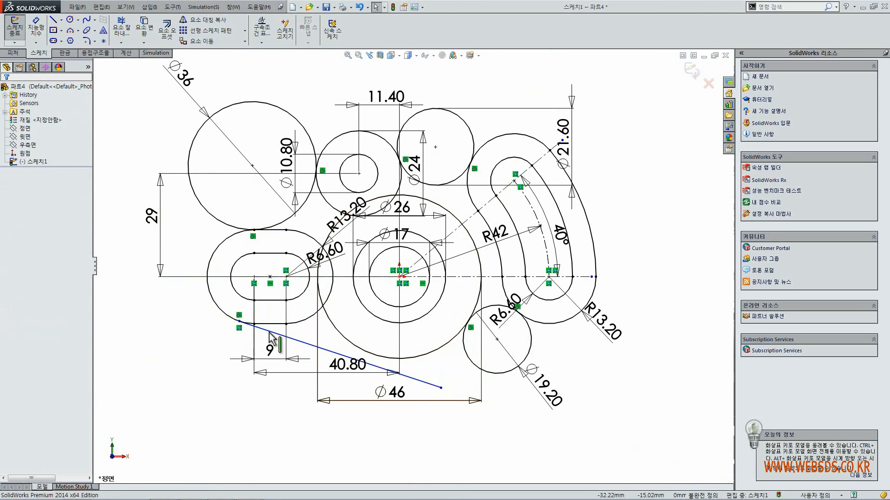
{"action": "left_click", "coordinate": [337, 356]}
{"action": "key", "text": "Delete"}
Sketch a free line sloping down from beside the straight slots to well below the 46 mm circle, touching no other geometry.
{"action": "left_click", "coordinate": [53, 20]}
{"action": "left_click", "coordinate": [177, 332]}
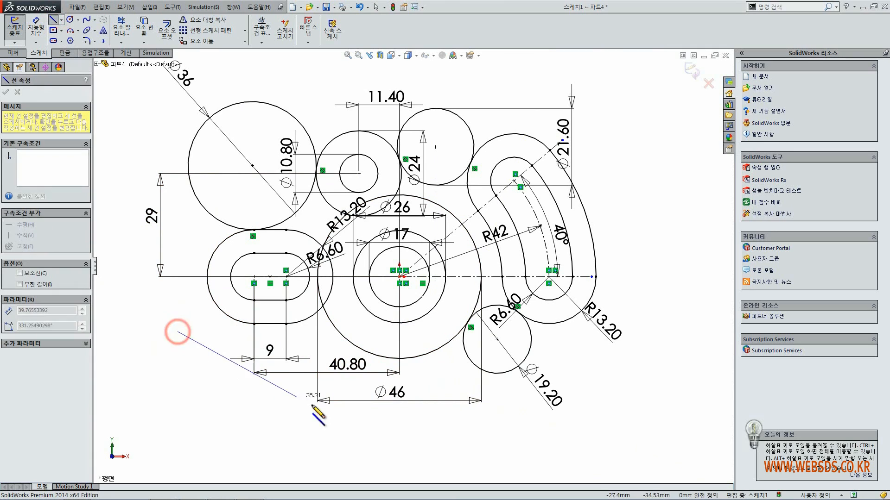
{"action": "left_click", "coordinate": [410, 468]}
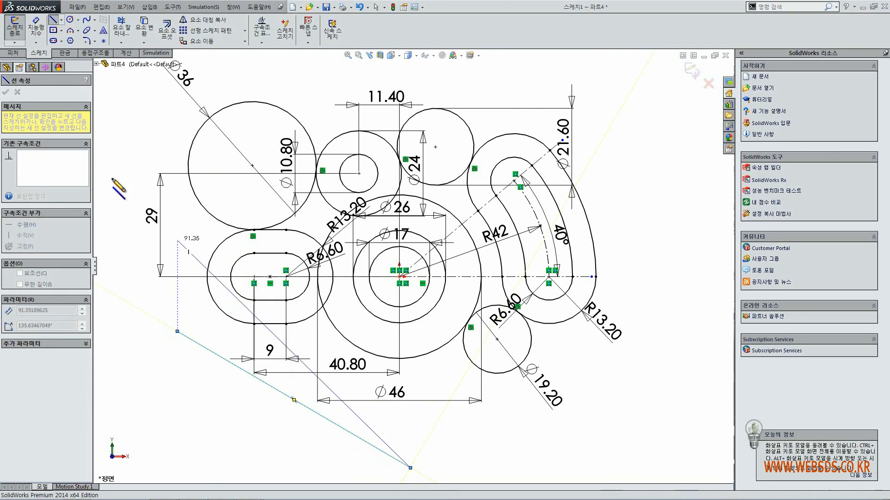
{"action": "key", "text": "Escape"}
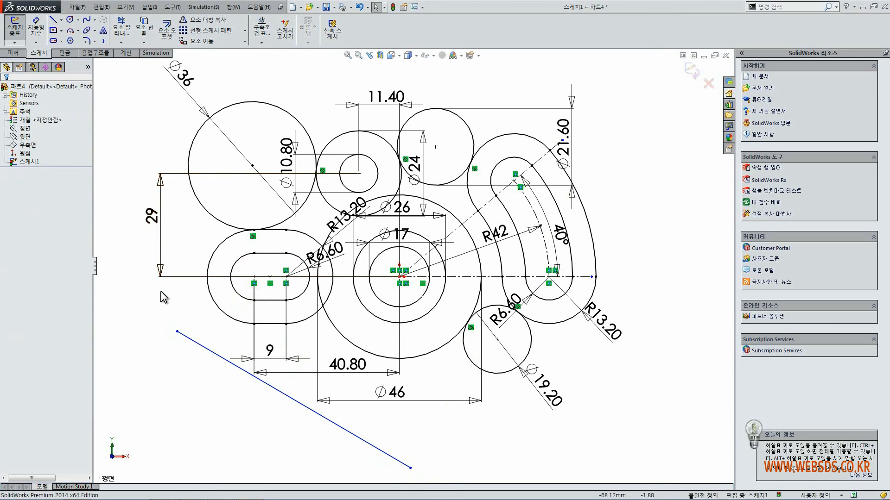
Make the sloping line tangent to the left end arc of the outer straight slot.
{"action": "left_click", "coordinate": [223, 320]}
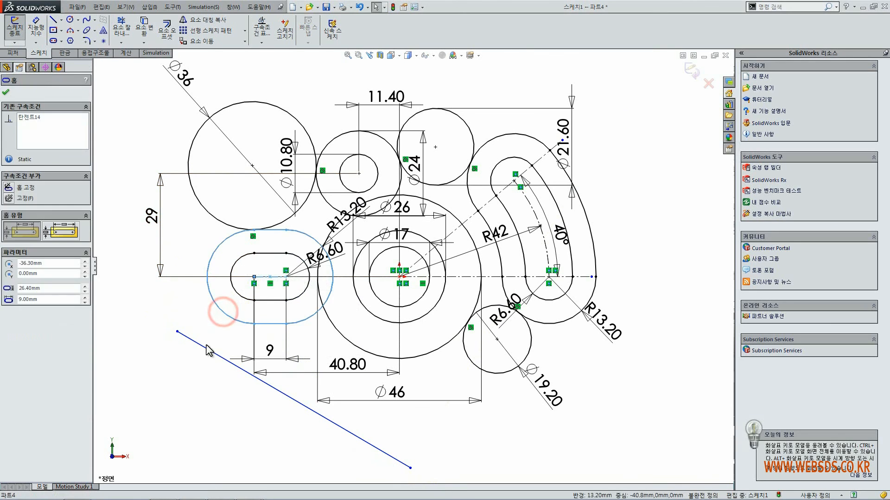
{"action": "left_click", "coordinate": [209, 351], "text": "ctrl"}
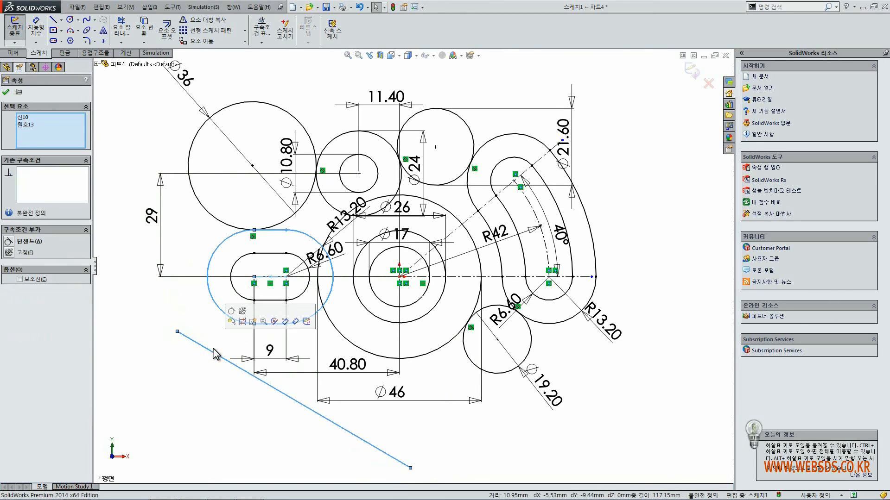
{"action": "left_click", "coordinate": [27, 241]}
{"action": "left_click", "coordinate": [182, 368]}
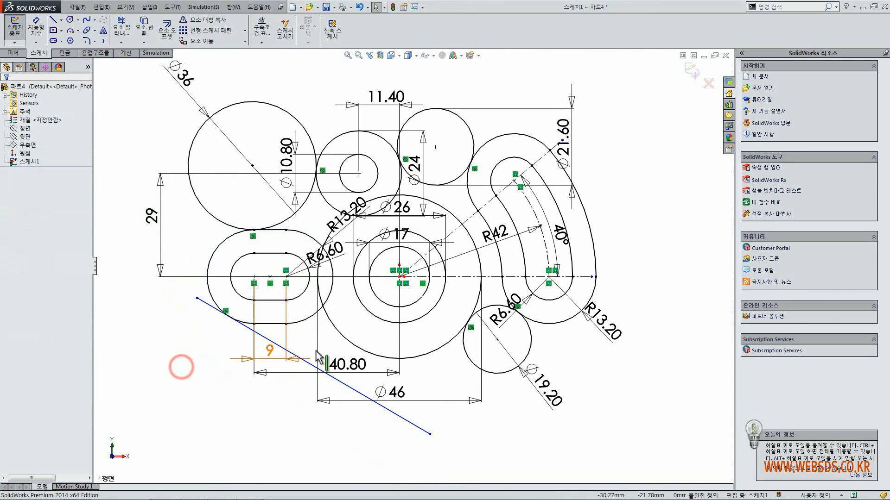
Make the sloping line tangent to the underside of the 46 mm circle.
{"action": "left_click", "coordinate": [348, 341]}
{"action": "left_click", "coordinate": [350, 387], "text": "ctrl"}
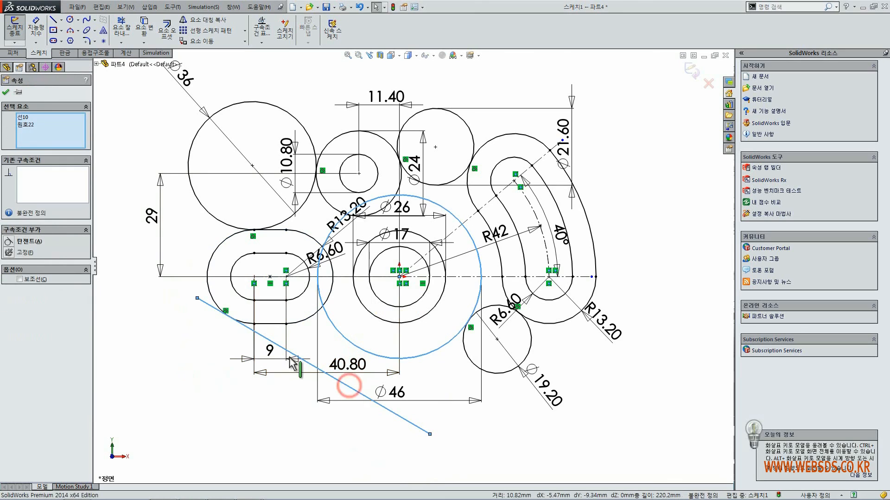
{"action": "left_click", "coordinate": [26, 241]}
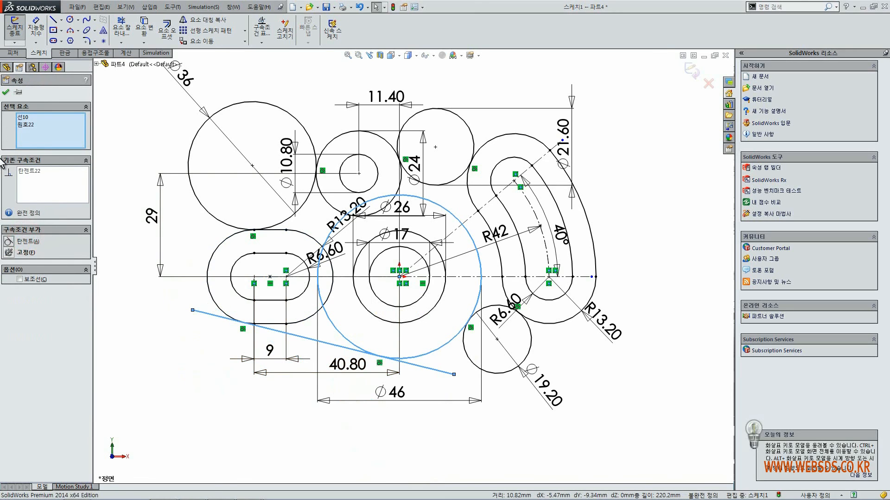
Trim to closest the outer part of the 36 mm circle and the upper part of the 21.60 mm circle, leaving only their tangent connecting arcs.
{"action": "left_click", "coordinate": [6, 92]}
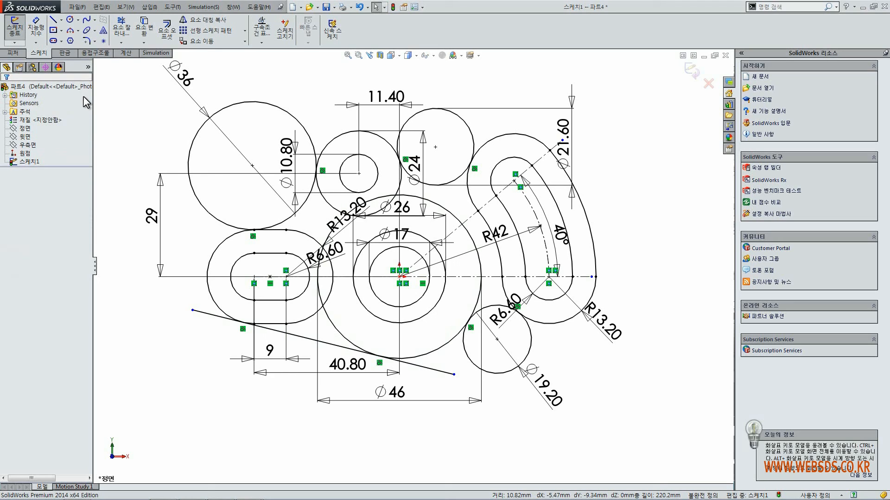
{"action": "left_click", "coordinate": [127, 23]}
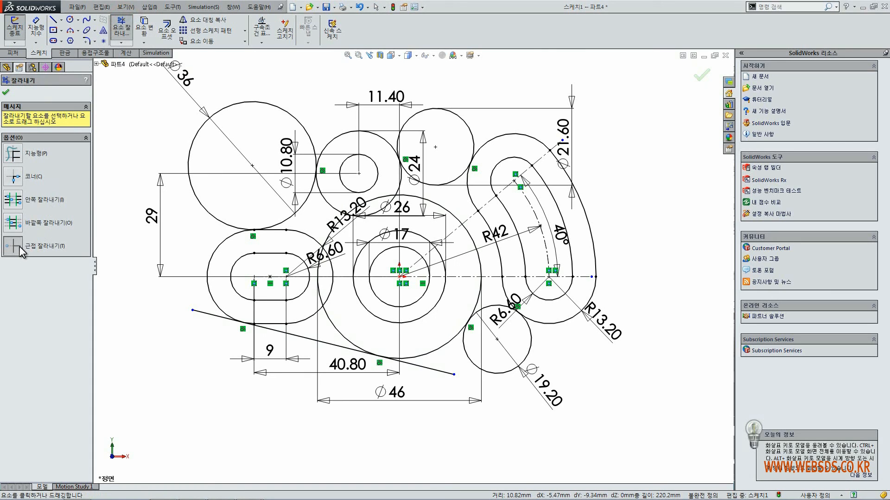
{"action": "left_click", "coordinate": [19, 251]}
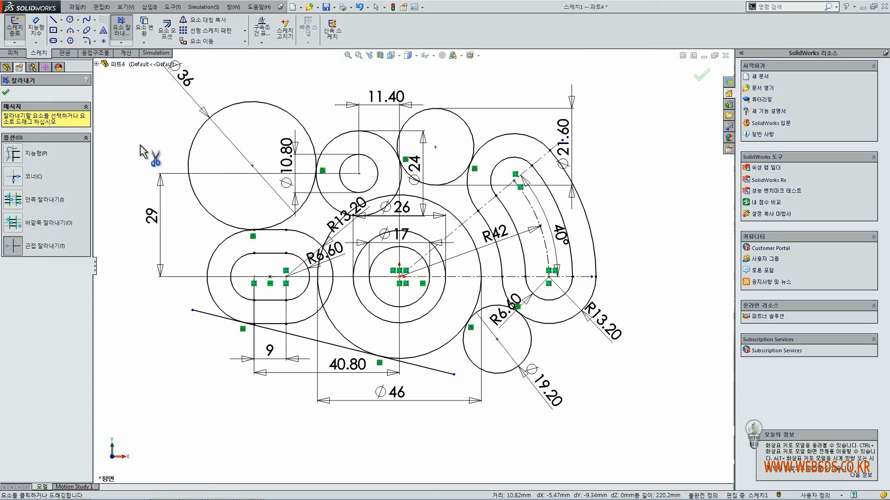
{"action": "left_click", "coordinate": [193, 138]}
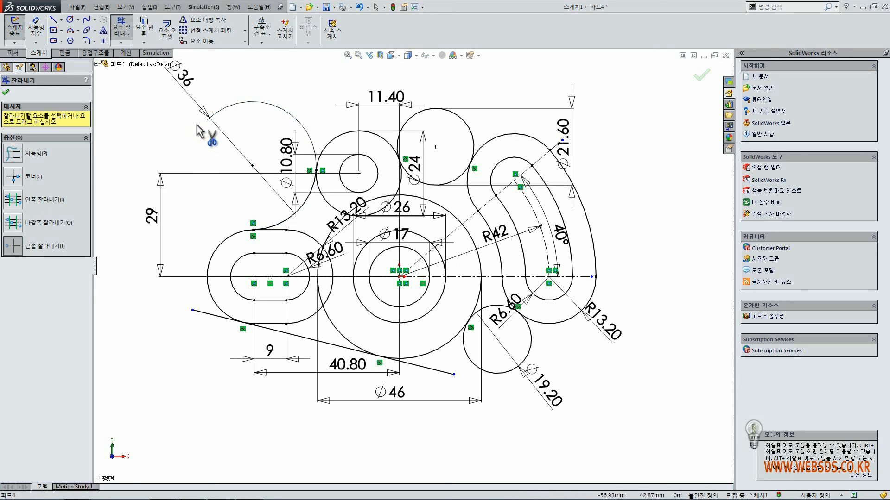
{"action": "left_click", "coordinate": [434, 110]}
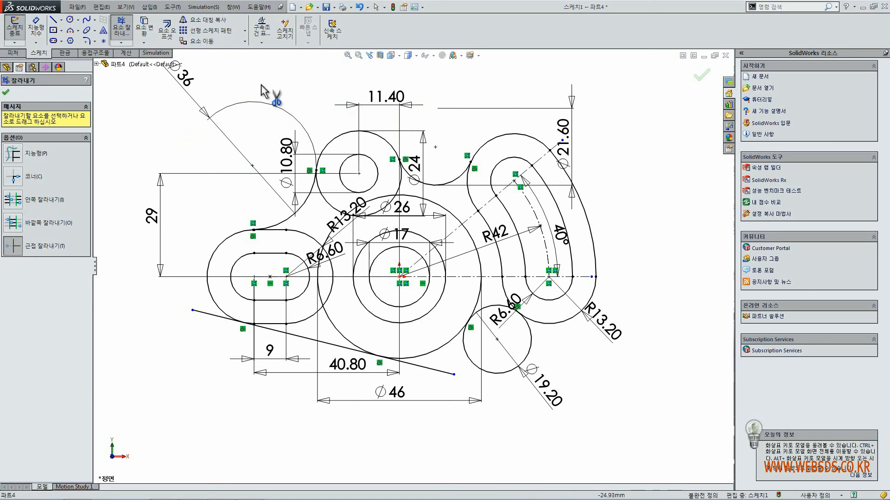
Power-trim the lower part of the 19.20 mm circle and both ends of the sloping line beyond its tangent points.
{"action": "left_click", "coordinate": [13, 155]}
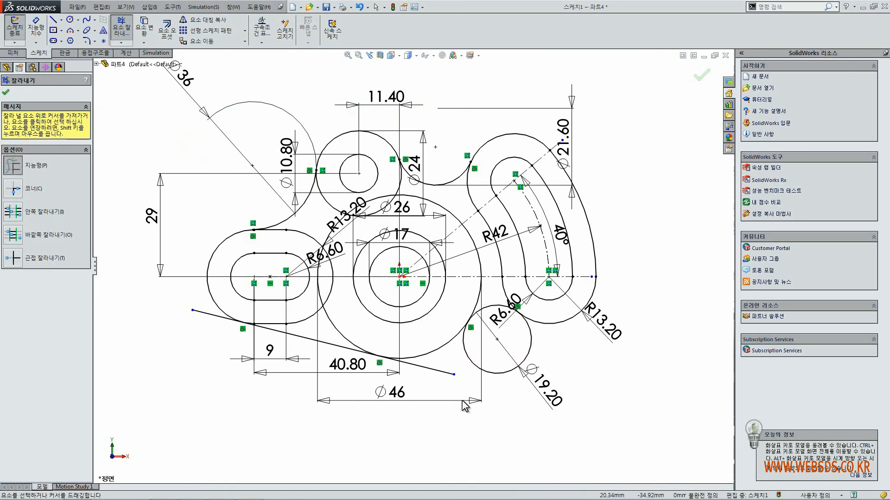
{"action": "mouse_move", "coordinate": [431, 394]}
{"action": "left_mouse_down"}
{"action": "mouse_move", "coordinate": [437, 365]}
{"action": "mouse_move", "coordinate": [484, 366]}
{"action": "left_mouse_up"}
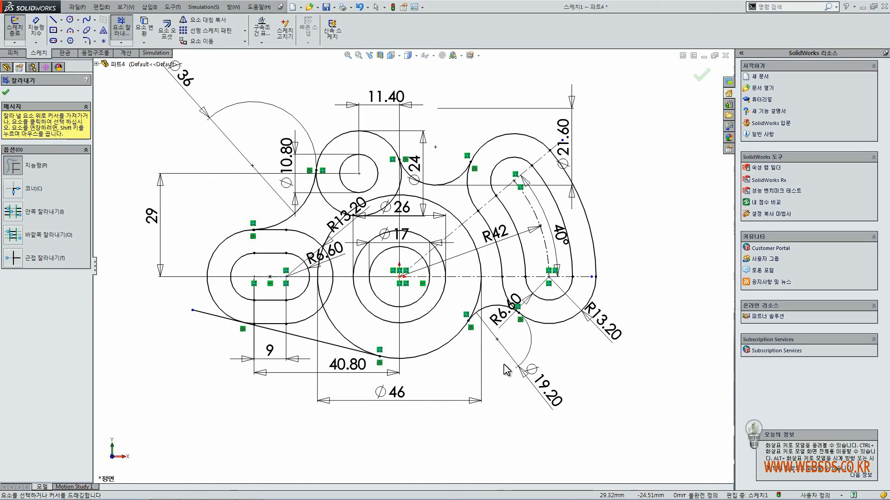
{"action": "mouse_move", "coordinate": [218, 361]}
{"action": "left_mouse_down"}
{"action": "mouse_move", "coordinate": [204, 303]}
{"action": "mouse_move", "coordinate": [194, 299]}
{"action": "left_mouse_up"}
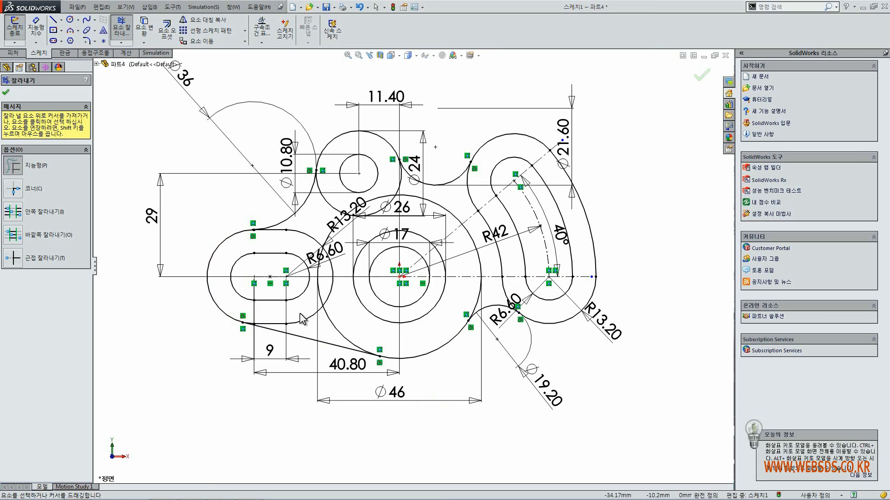
Power-trim the upper portion of the 46 mm circle, keeping only the lower arc between the sloping line and the 19.20 mm arc.
{"action": "mouse_move", "coordinate": [333, 332]}
{"action": "left_mouse_down"}
{"action": "mouse_move", "coordinate": [324, 332]}
{"action": "mouse_move", "coordinate": [337, 324]}
{"action": "mouse_move", "coordinate": [317, 277]}
{"action": "mouse_move", "coordinate": [336, 265]}
{"action": "mouse_move", "coordinate": [324, 260]}
{"action": "mouse_move", "coordinate": [354, 221]}
{"action": "mouse_move", "coordinate": [377, 214]}
{"action": "left_mouse_up"}
{"action": "scroll", "coordinate": [325, 256], "scroll_direction": "down", "scroll_amount": 3}
{"action": "mouse_move", "coordinate": [422, 181]}
{"action": "left_mouse_down"}
{"action": "mouse_move", "coordinate": [417, 174]}
{"action": "mouse_move", "coordinate": [540, 176]}
{"action": "mouse_move", "coordinate": [592, 247]}
{"action": "mouse_move", "coordinate": [589, 240]}
{"action": "mouse_move", "coordinate": [603, 343]}
{"action": "left_mouse_up"}
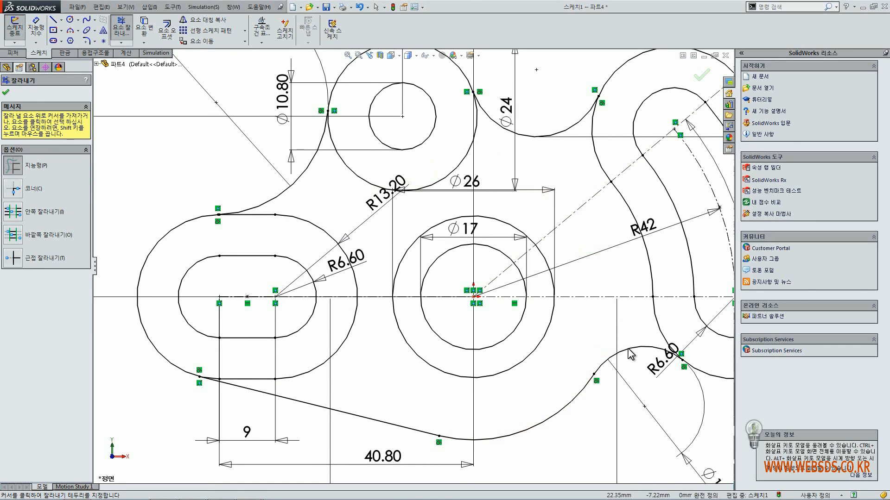
{"action": "scroll", "coordinate": [621, 352], "scroll_direction": "up", "scroll_amount": 3}
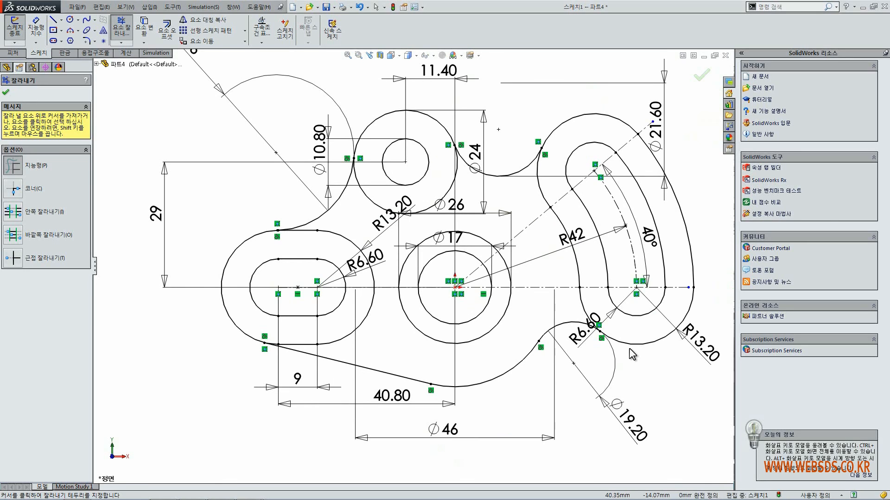
{"action": "scroll", "coordinate": [631, 354], "scroll_direction": "up", "scroll_amount": 2}
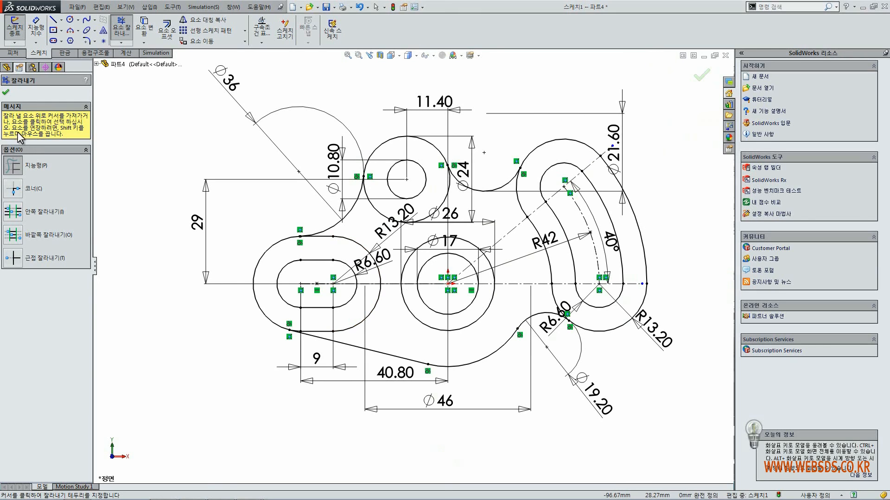
{"action": "left_click", "coordinate": [5, 94]}
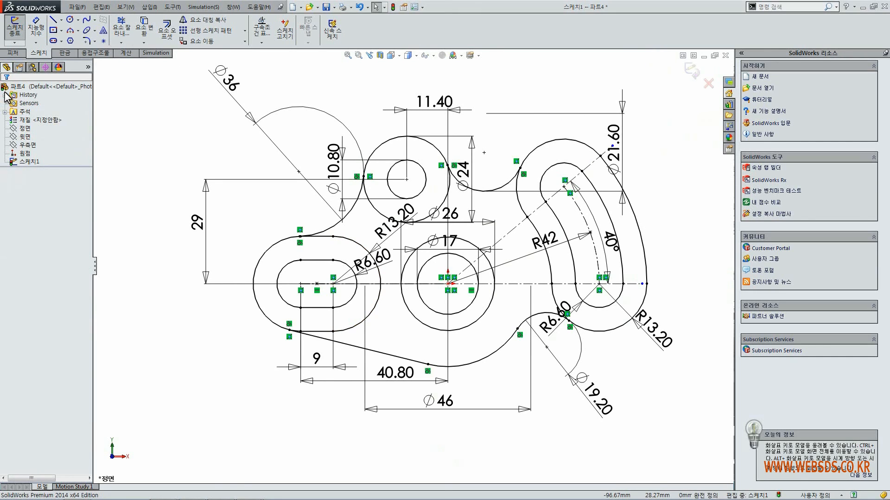